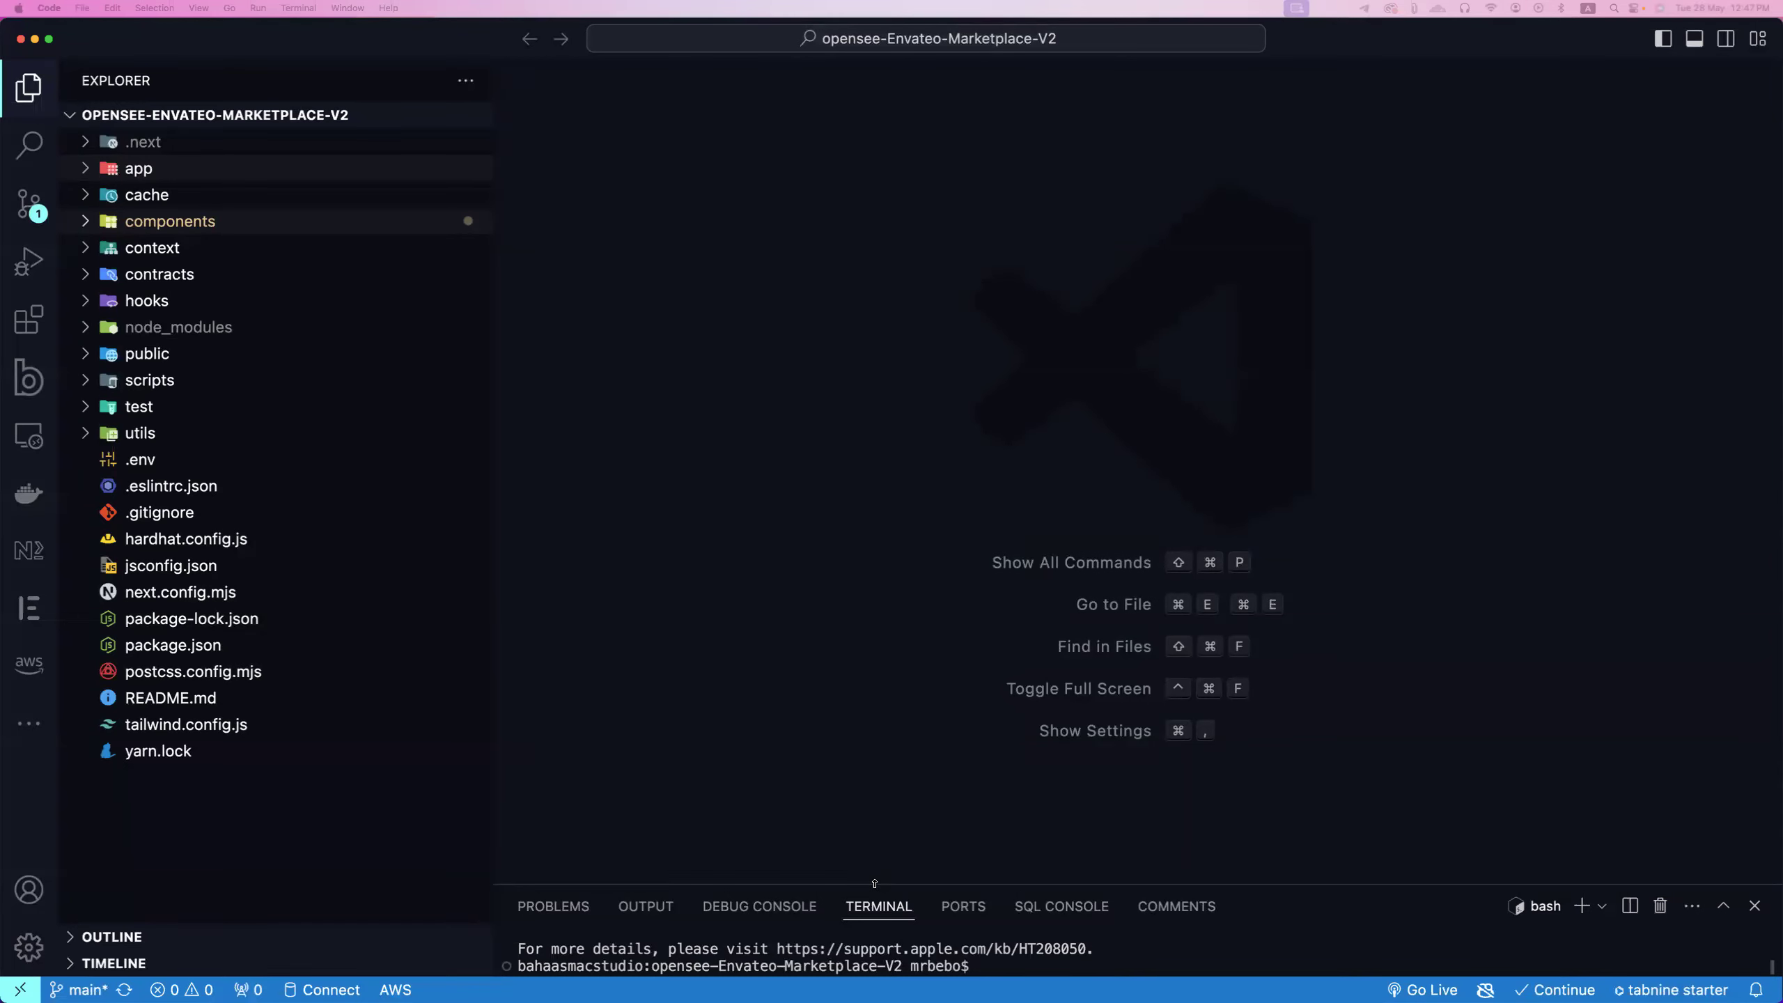
Step: Enlarge the terminal, install dependencies with npm i, and confirm Node version v21.7.1
{"action": "left_click_drag", "start_coordinate": [874, 882], "coordinate": [870, 555]}
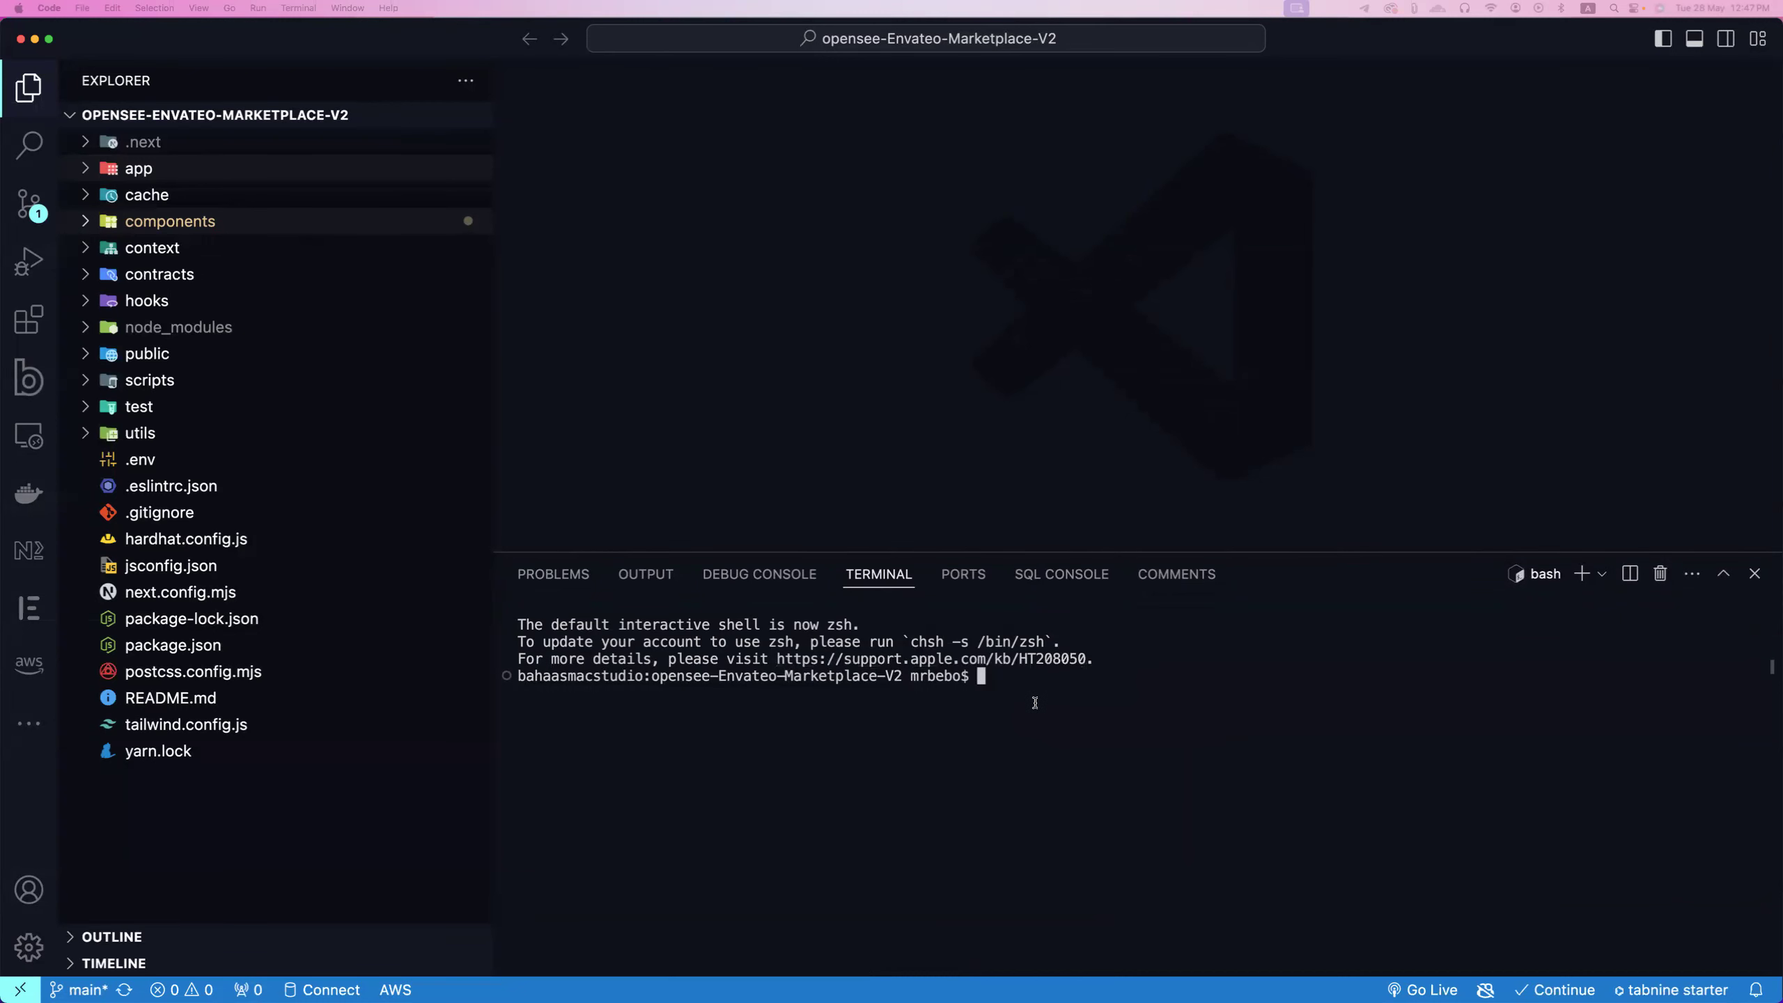
{"action": "type", "text": "npm i"}
{"action": "key", "text": "Return"}
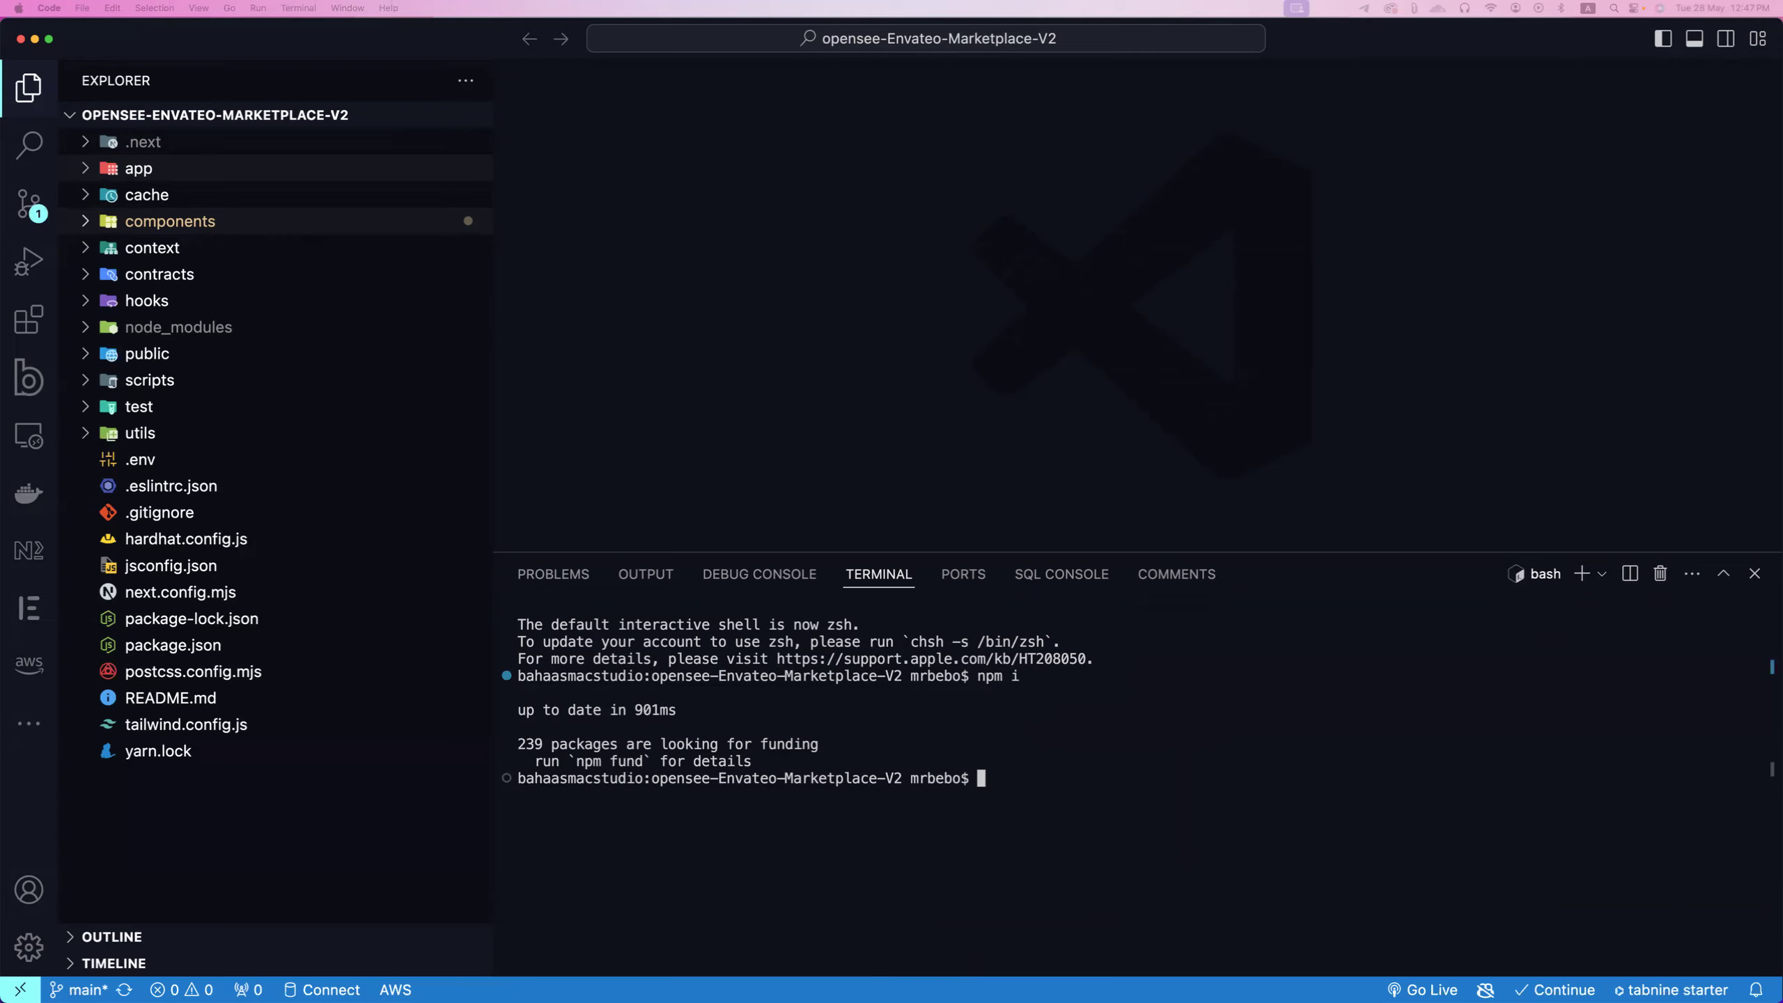
{"action": "type", "text": "node "}
{"action": "type", "text": "--v"}
{"action": "key", "text": "Return"}
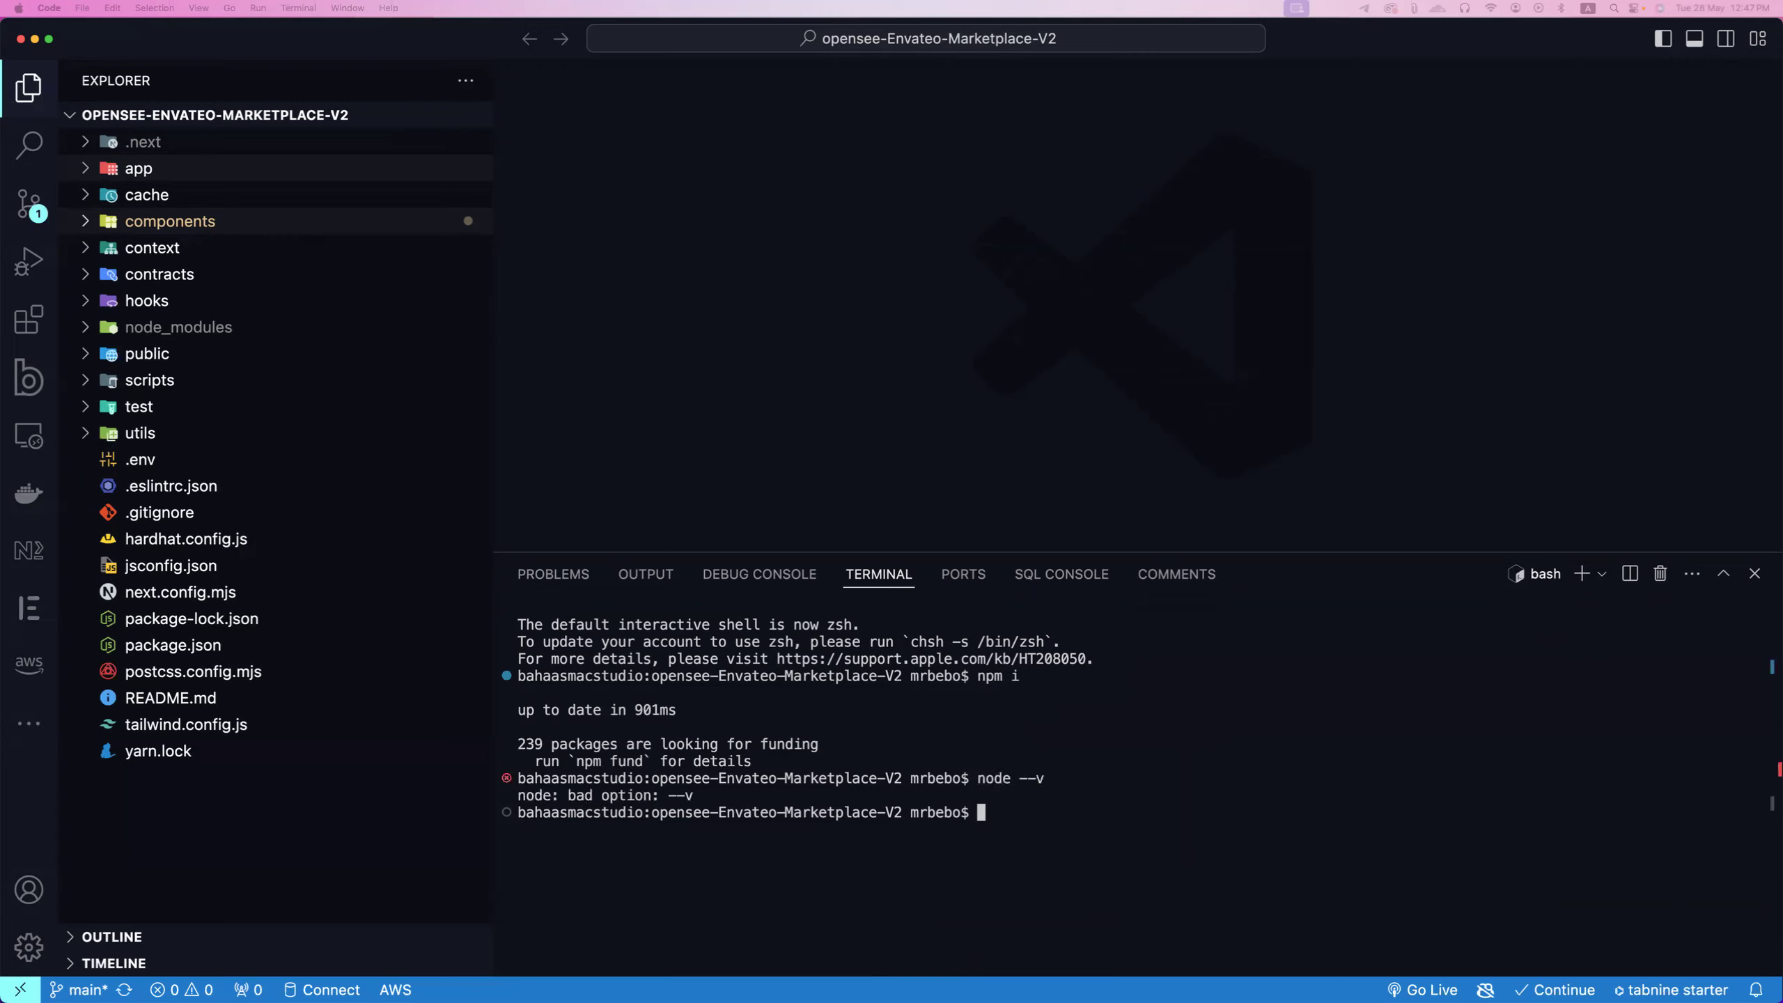
{"action": "type", "text": "no"}
{"action": "type", "text": "de --versi"}
{"action": "type", "text": "on"}
{"action": "key", "text": "Return"}
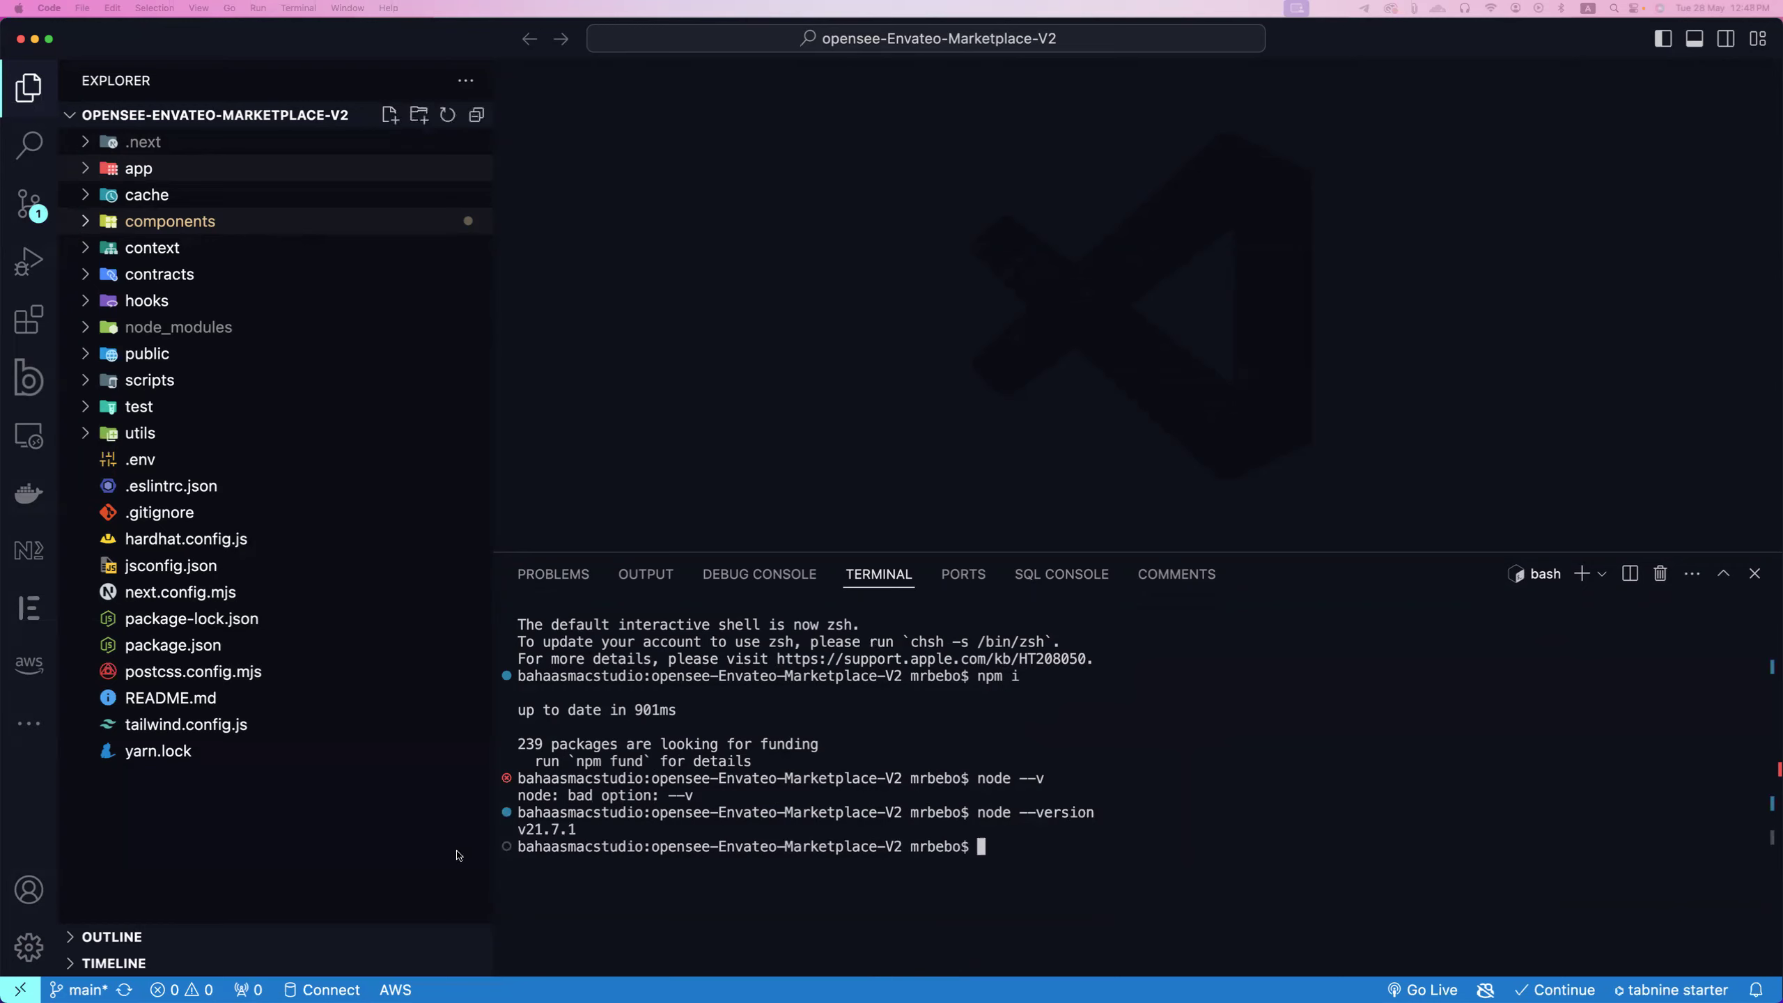
{"action": "left_click_drag", "start_coordinate": [591, 829], "coordinate": [518, 830]}
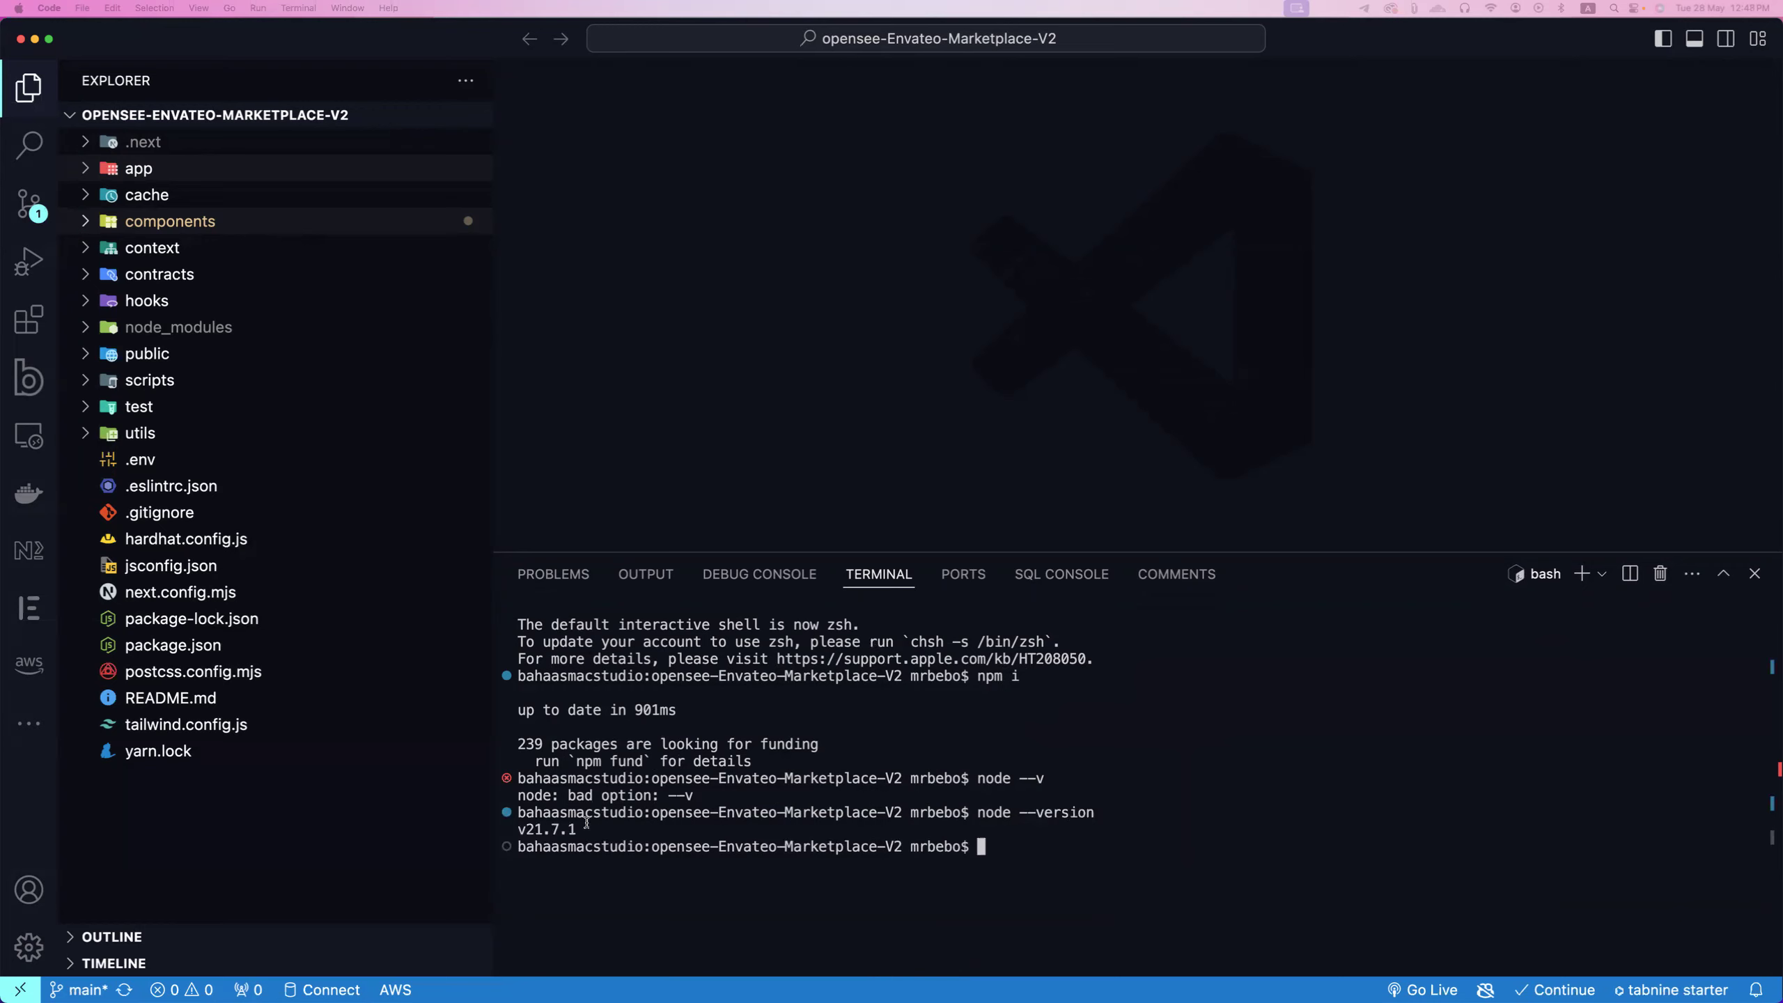
{"action": "left_click", "coordinate": [1027, 849]}
{"action": "left_click_drag", "start_coordinate": [1041, 680], "coordinate": [979, 678]}
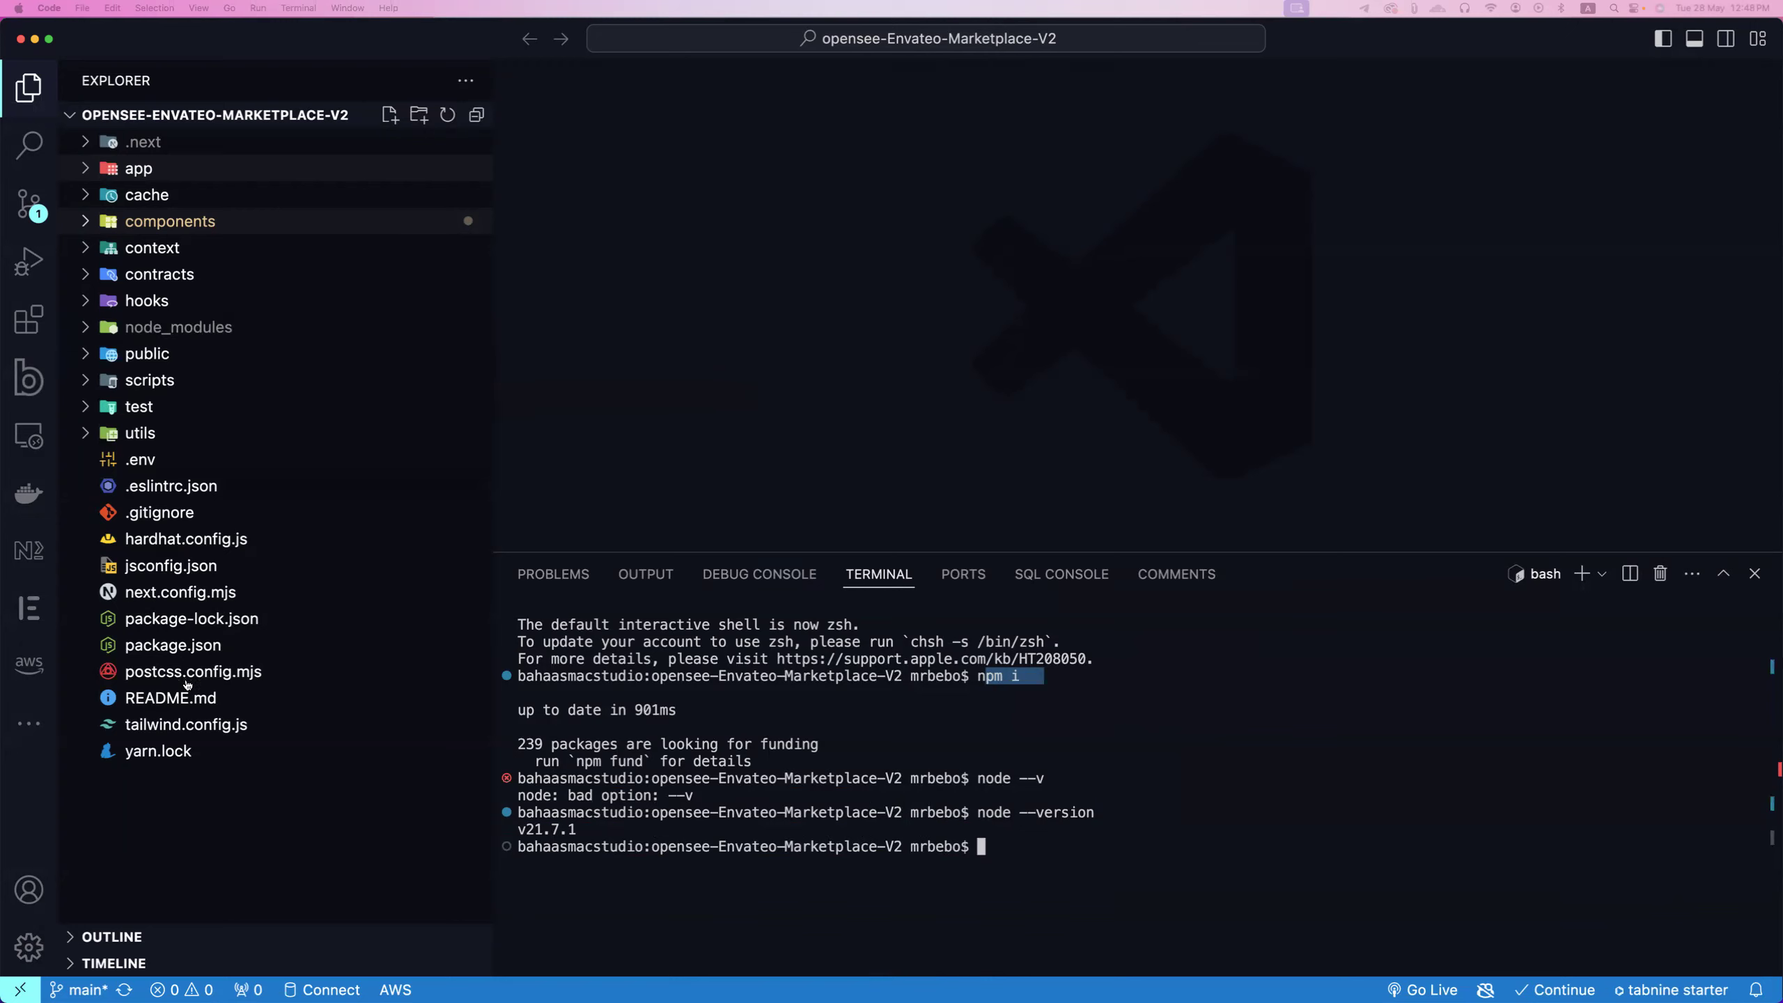
{"action": "left_click", "coordinate": [1056, 856]}
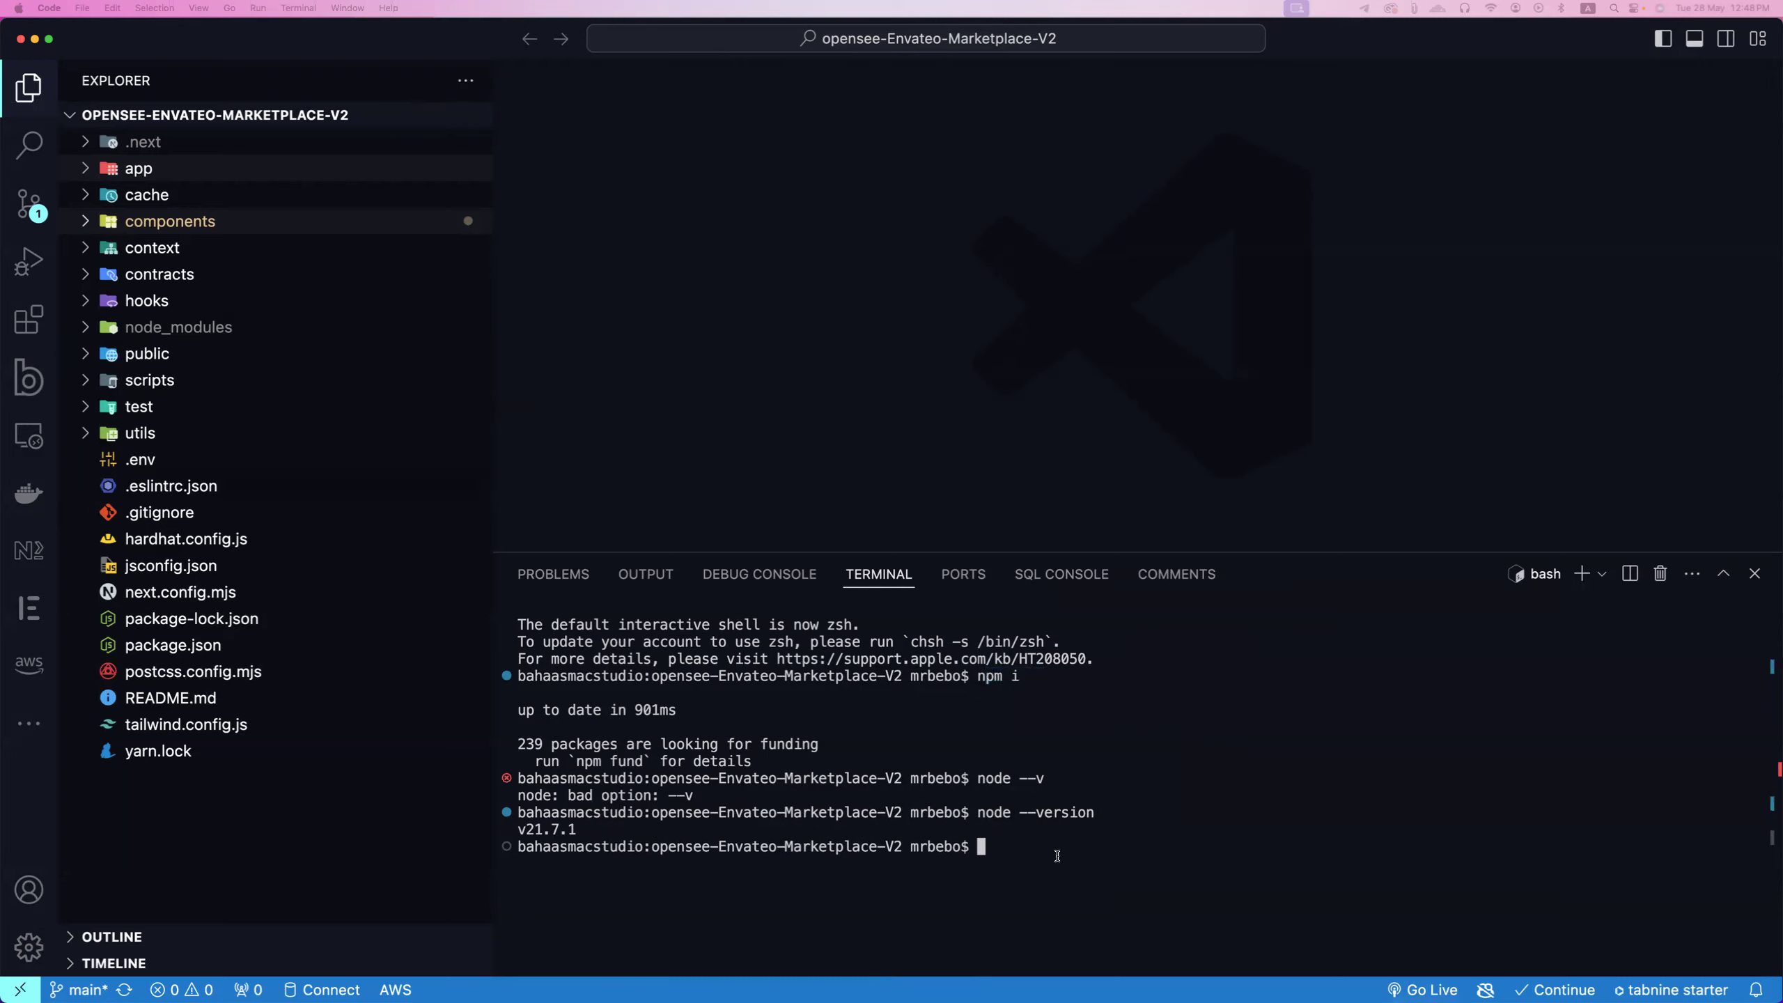
{"action": "type", "text": "npx "}
{"action": "type", "text": "hardhat c"}
{"action": "type", "text": "omplie"}
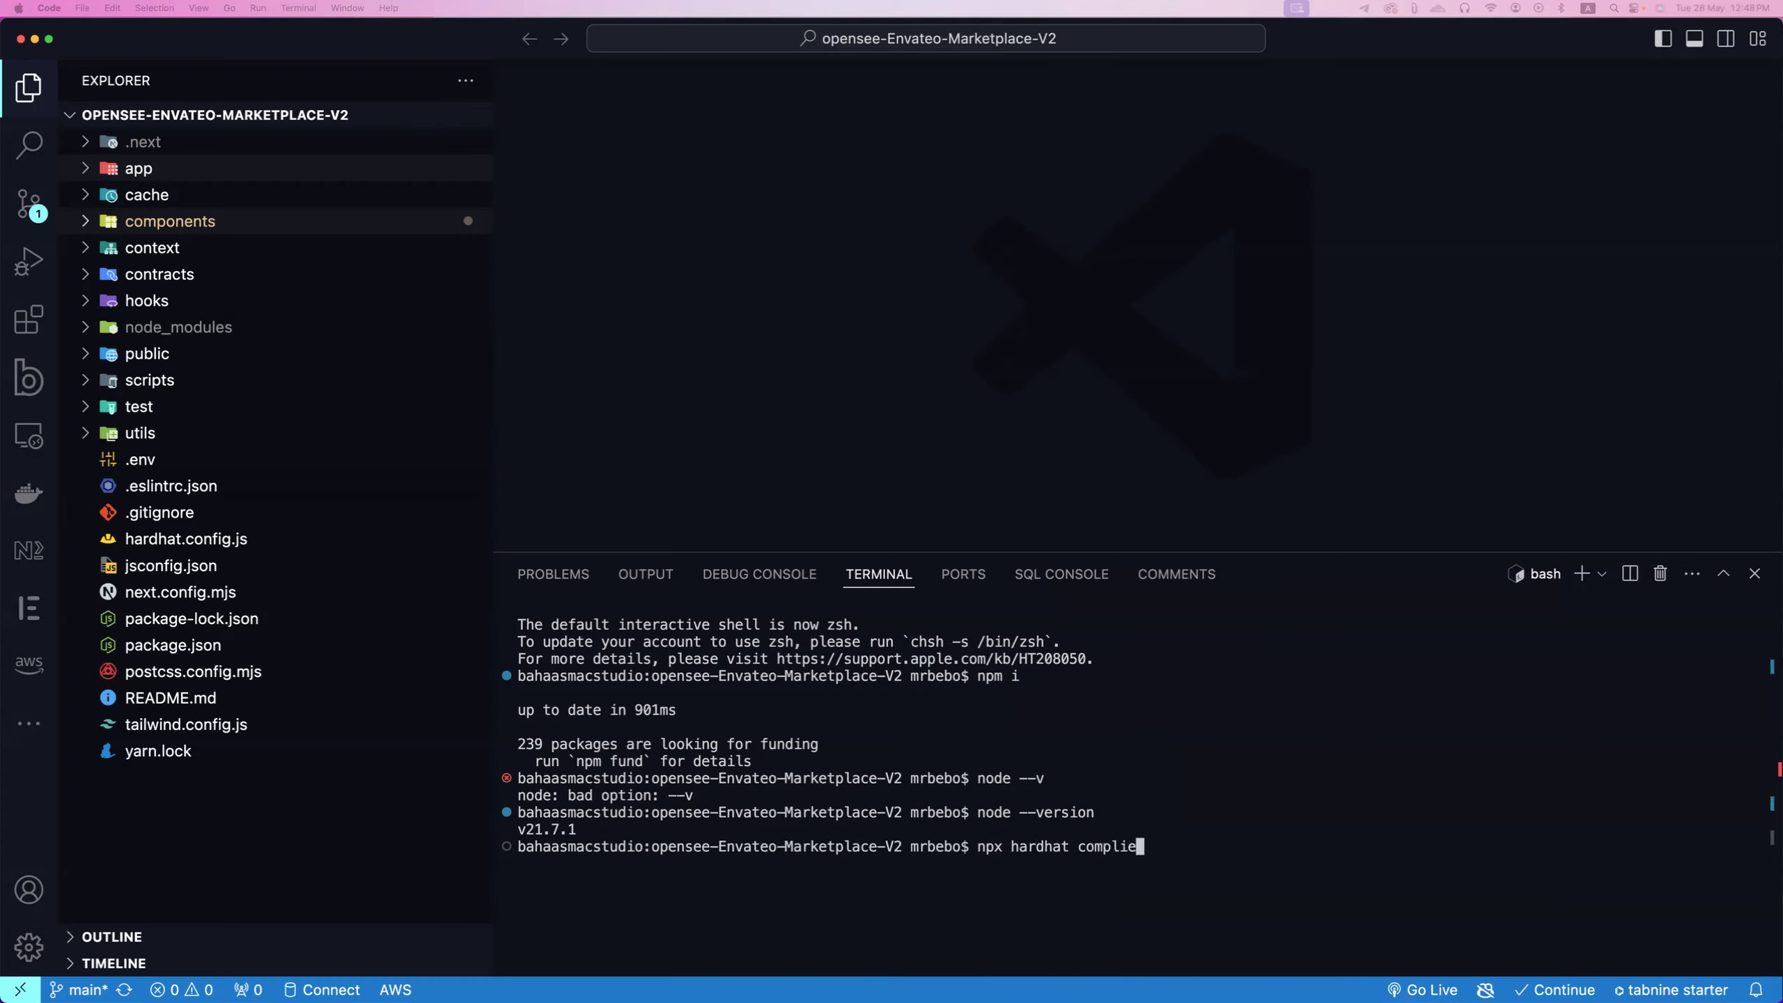
Step: Run npx hardhat compile: nothing to compile, plus an unsupported Node v21.7.1 warning
{"action": "key", "text": "BackSpace"}
{"action": "key", "text": "BackSpace"}
{"action": "key", "text": "BackSpace"}
{"action": "type", "text": "ile"}
{"action": "key", "text": "Return"}
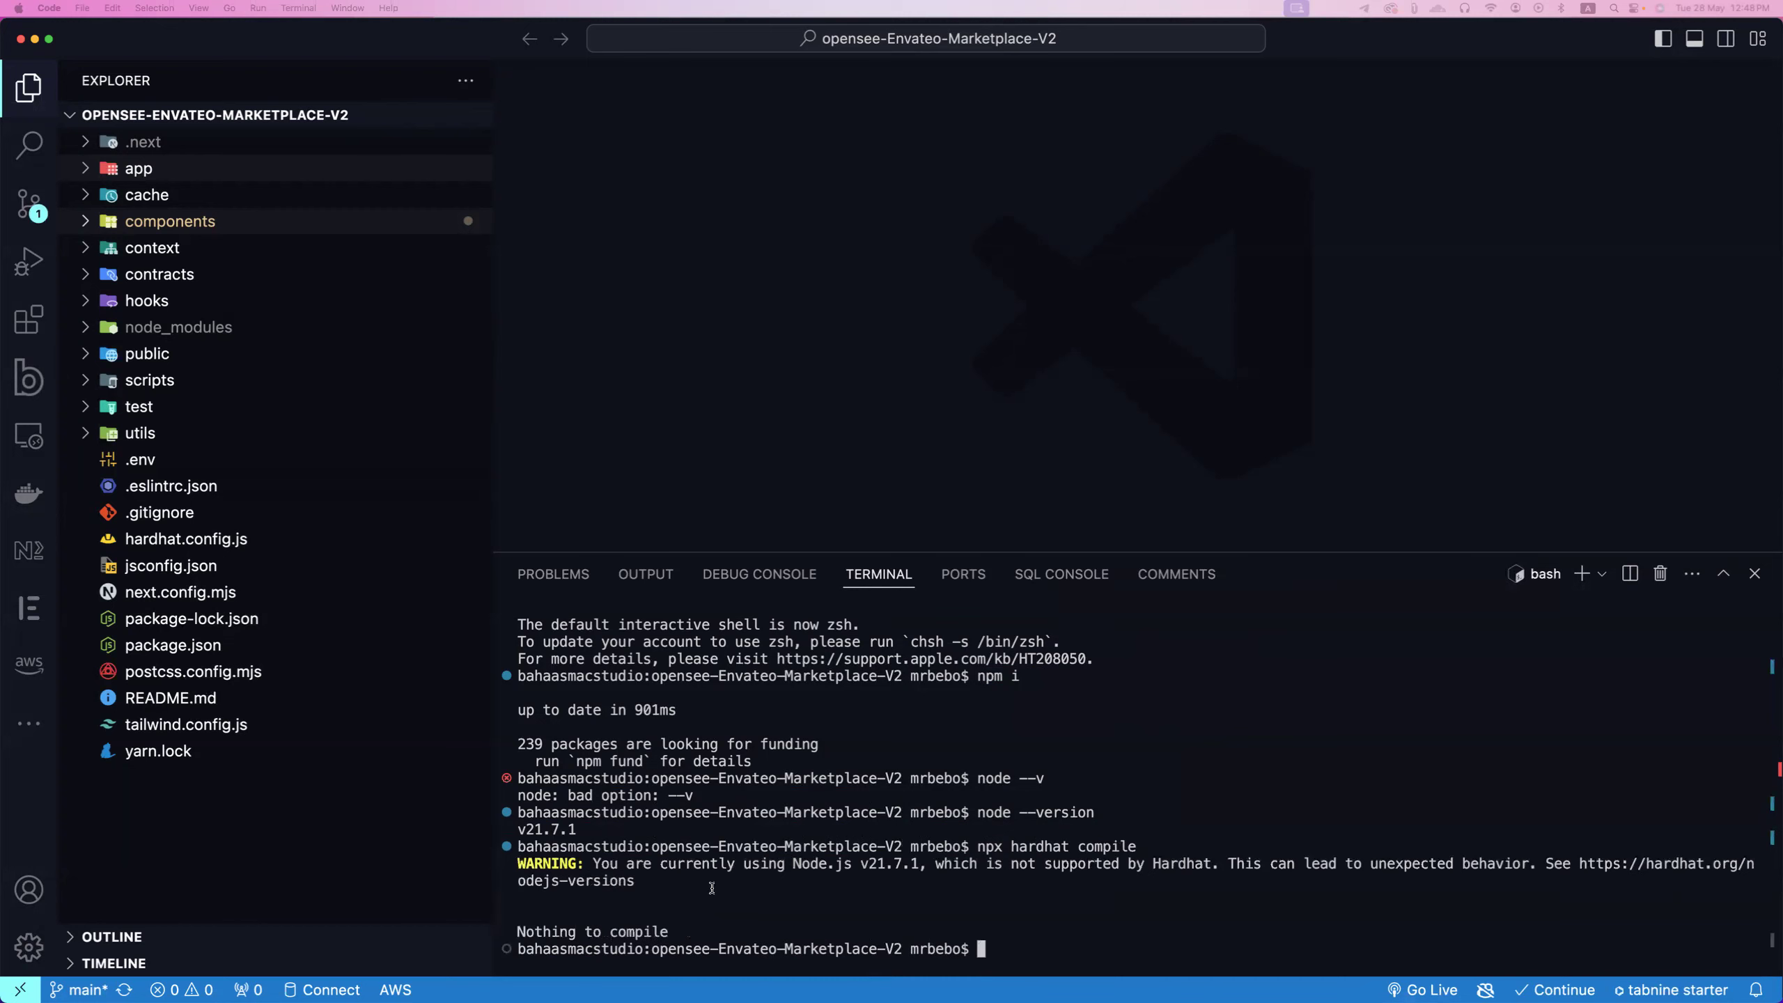
{"action": "left_click_drag", "start_coordinate": [666, 922], "coordinate": [551, 874]}
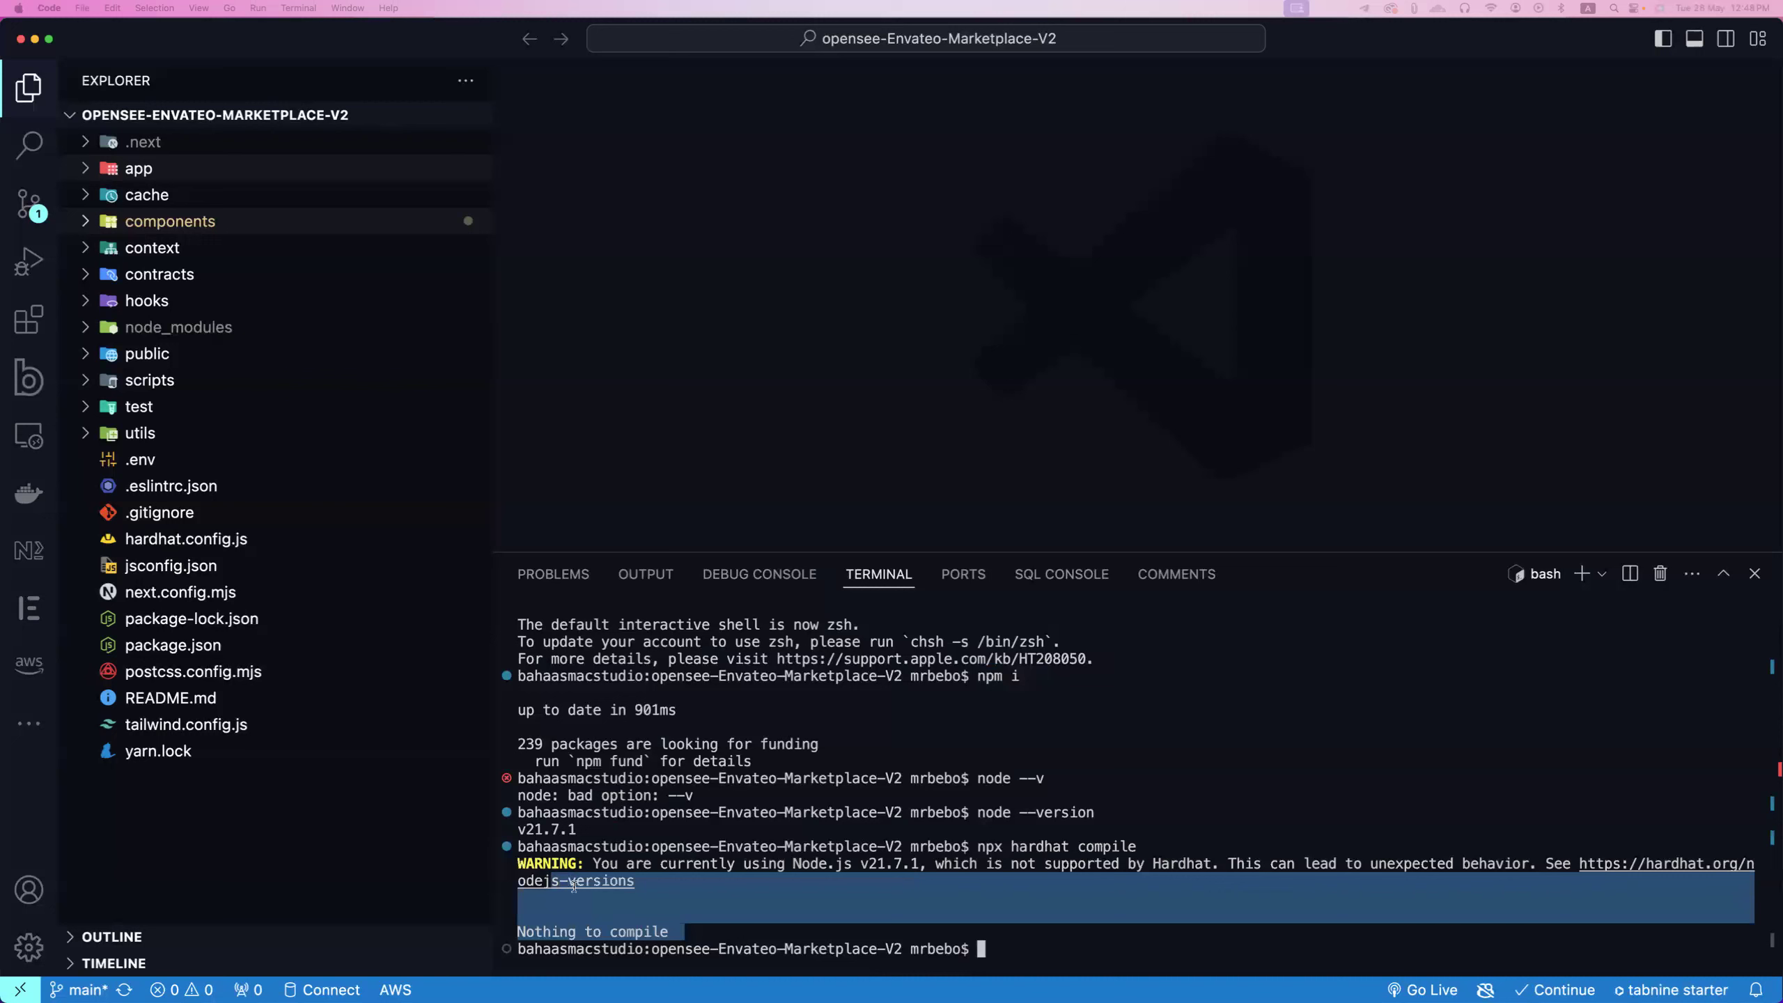
Step: Expand the public, abis and contracts folders and open NFT.sol and NFTMarketPlace.sol
{"action": "left_click", "coordinate": [148, 358]}
{"action": "left_click", "coordinate": [148, 381]}
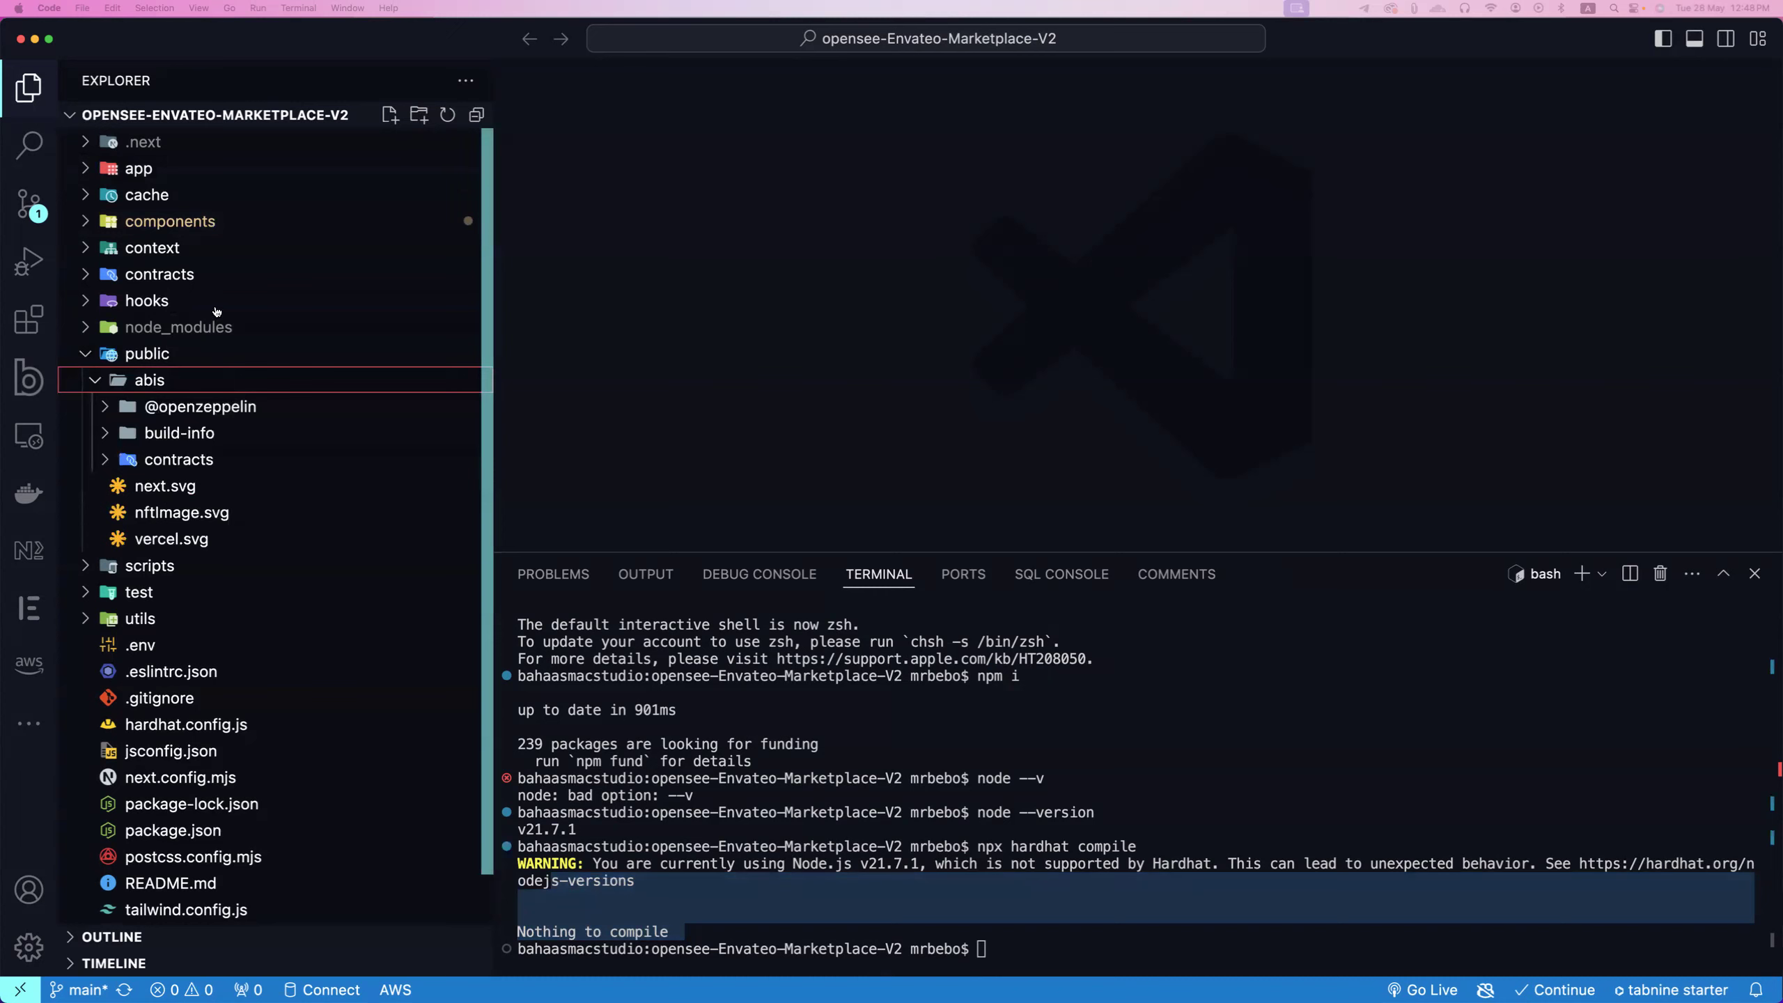
{"action": "left_click", "coordinate": [186, 277]}
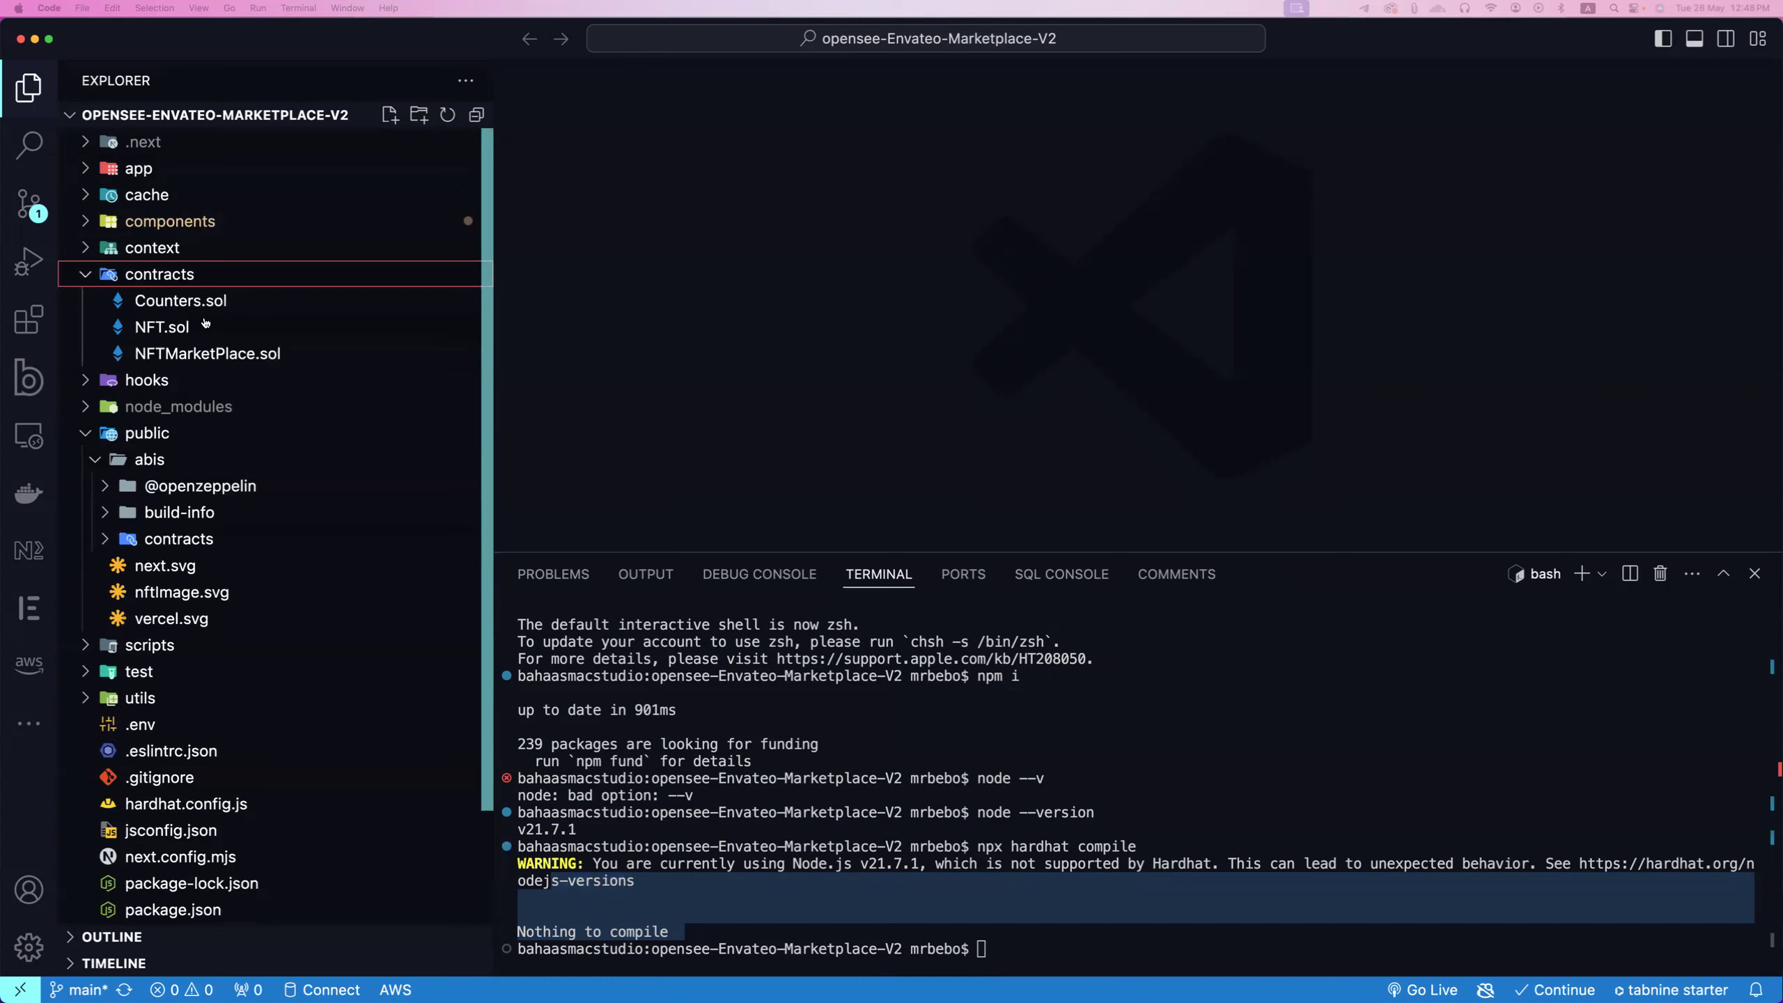
{"action": "left_click", "coordinate": [196, 328]}
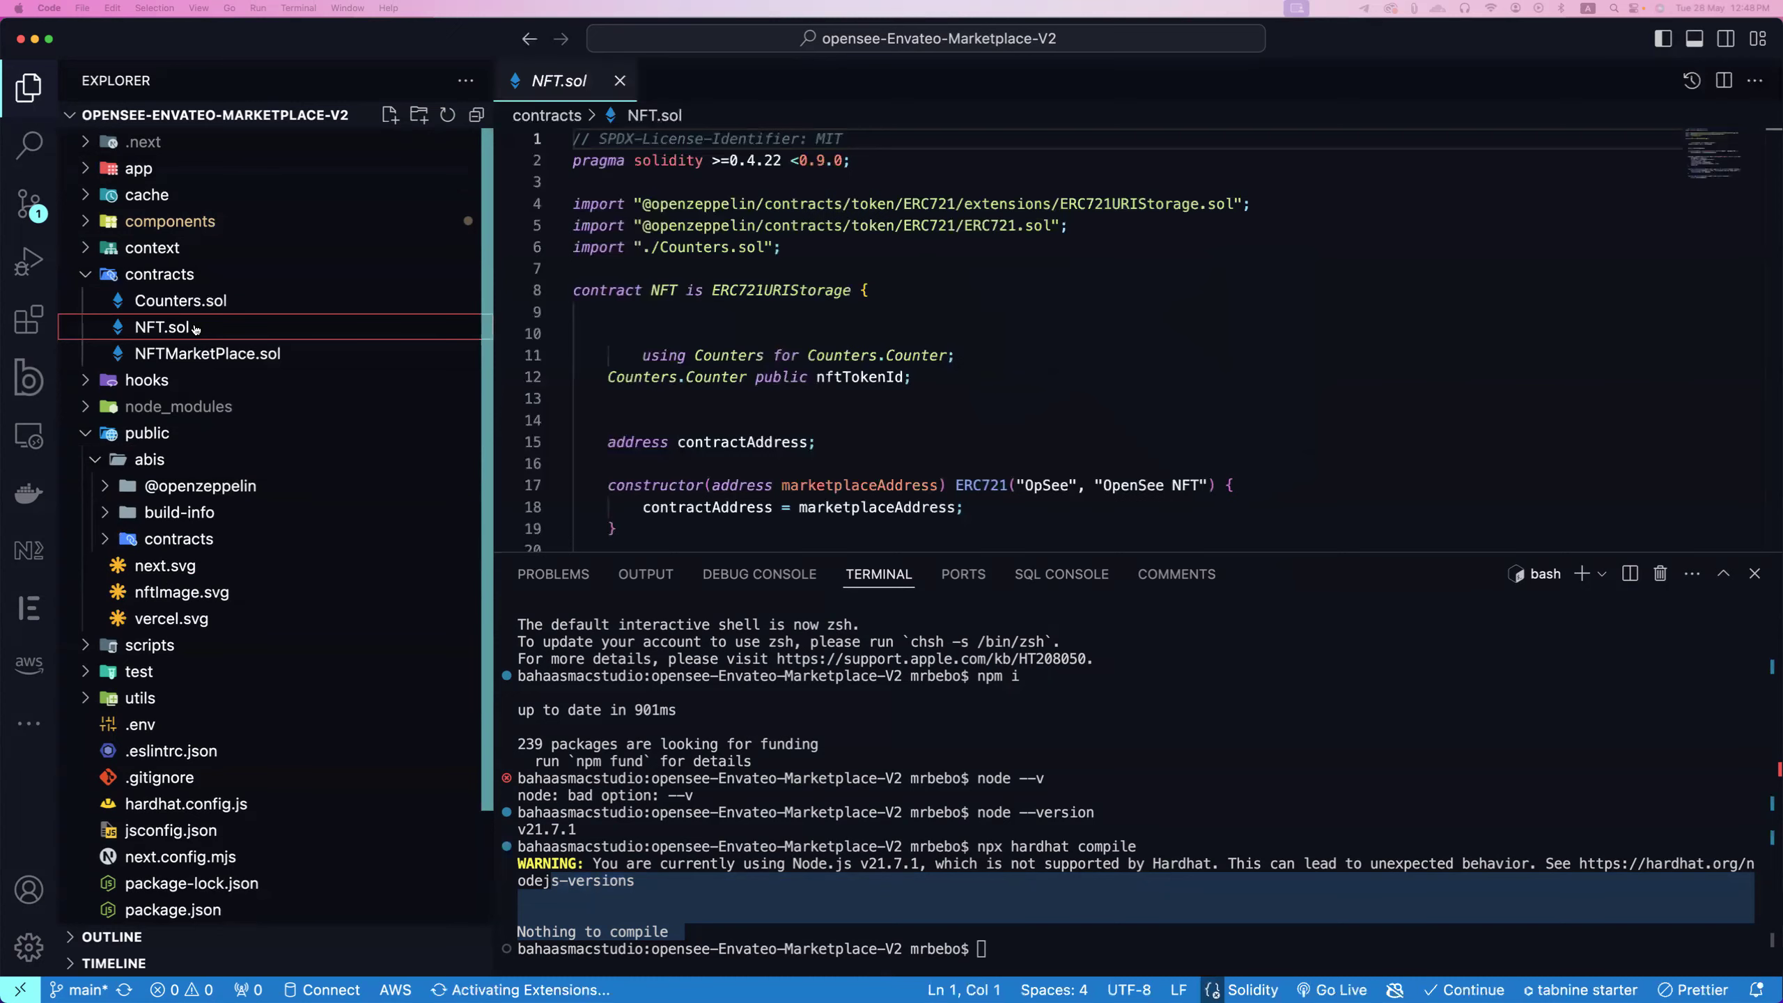
{"action": "left_click", "coordinate": [215, 357]}
{"action": "scroll", "coordinate": [849, 393], "scroll_direction": "down", "scroll_amount": 4}
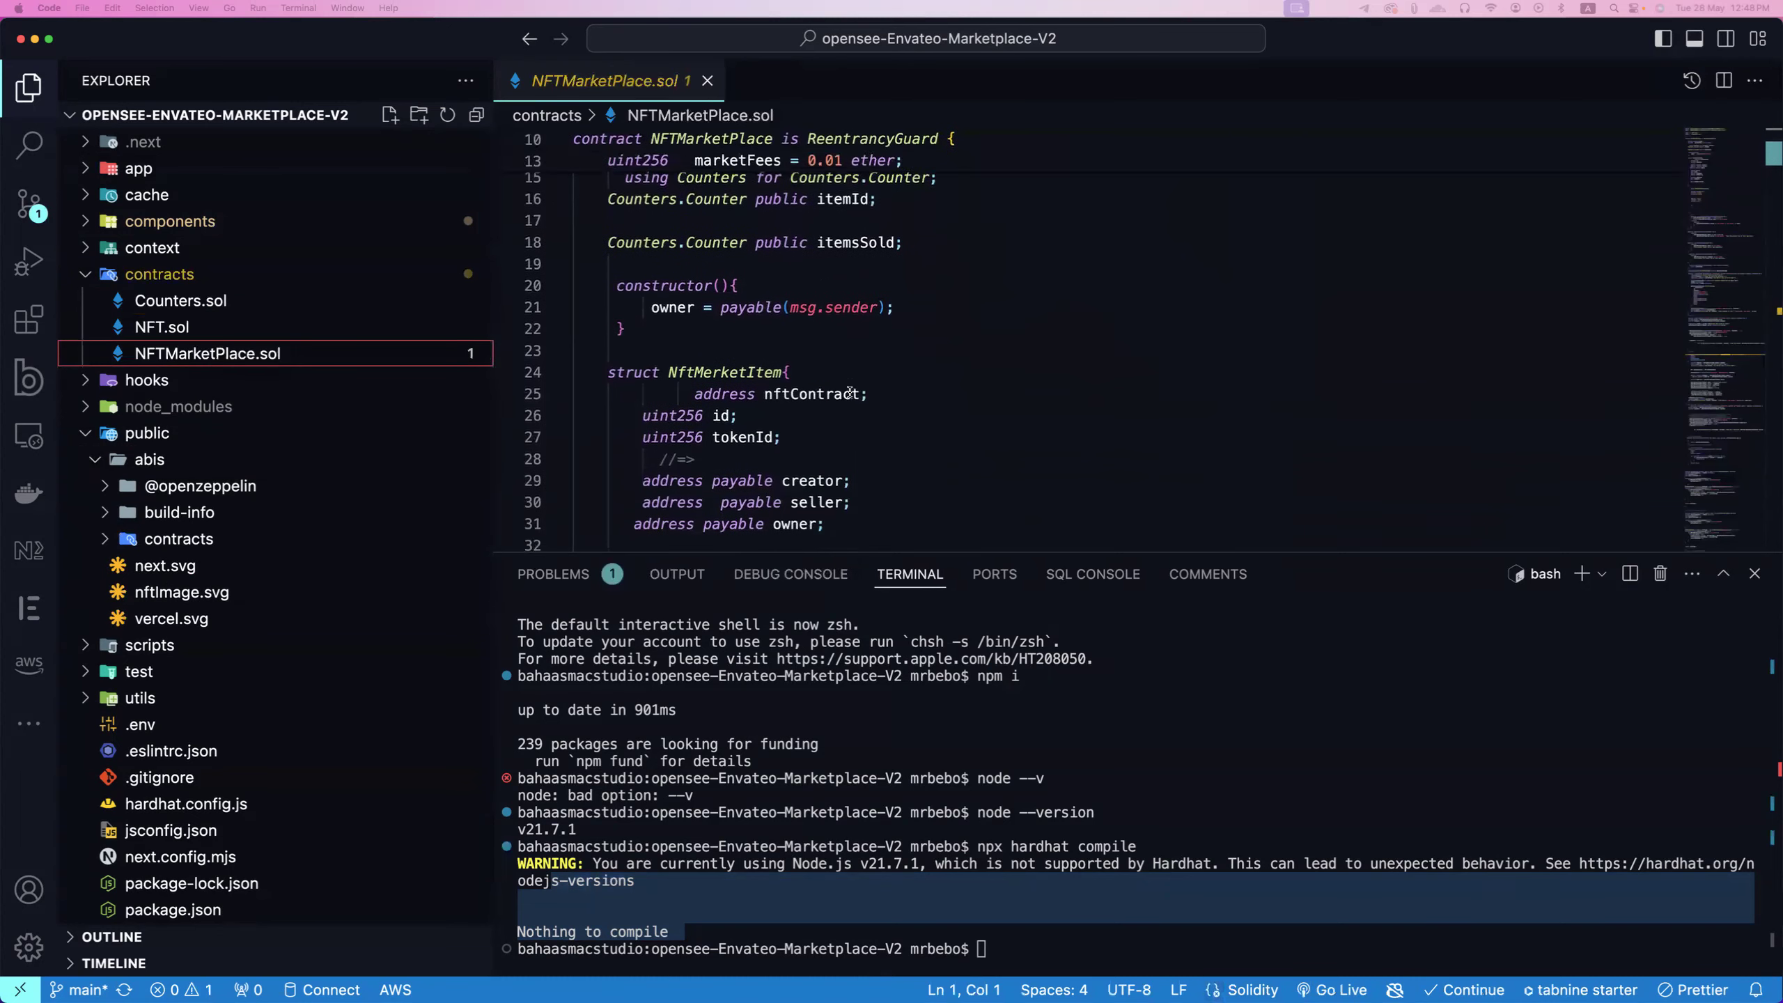
{"action": "scroll", "coordinate": [849, 394], "scroll_direction": "down", "scroll_amount": 3}
{"action": "scroll", "coordinate": [849, 393], "scroll_direction": "down", "scroll_amount": 3}
{"action": "scroll", "coordinate": [849, 394], "scroll_direction": "down", "scroll_amount": 1}
{"action": "scroll", "coordinate": [850, 393], "scroll_direction": "down", "scroll_amount": 2}
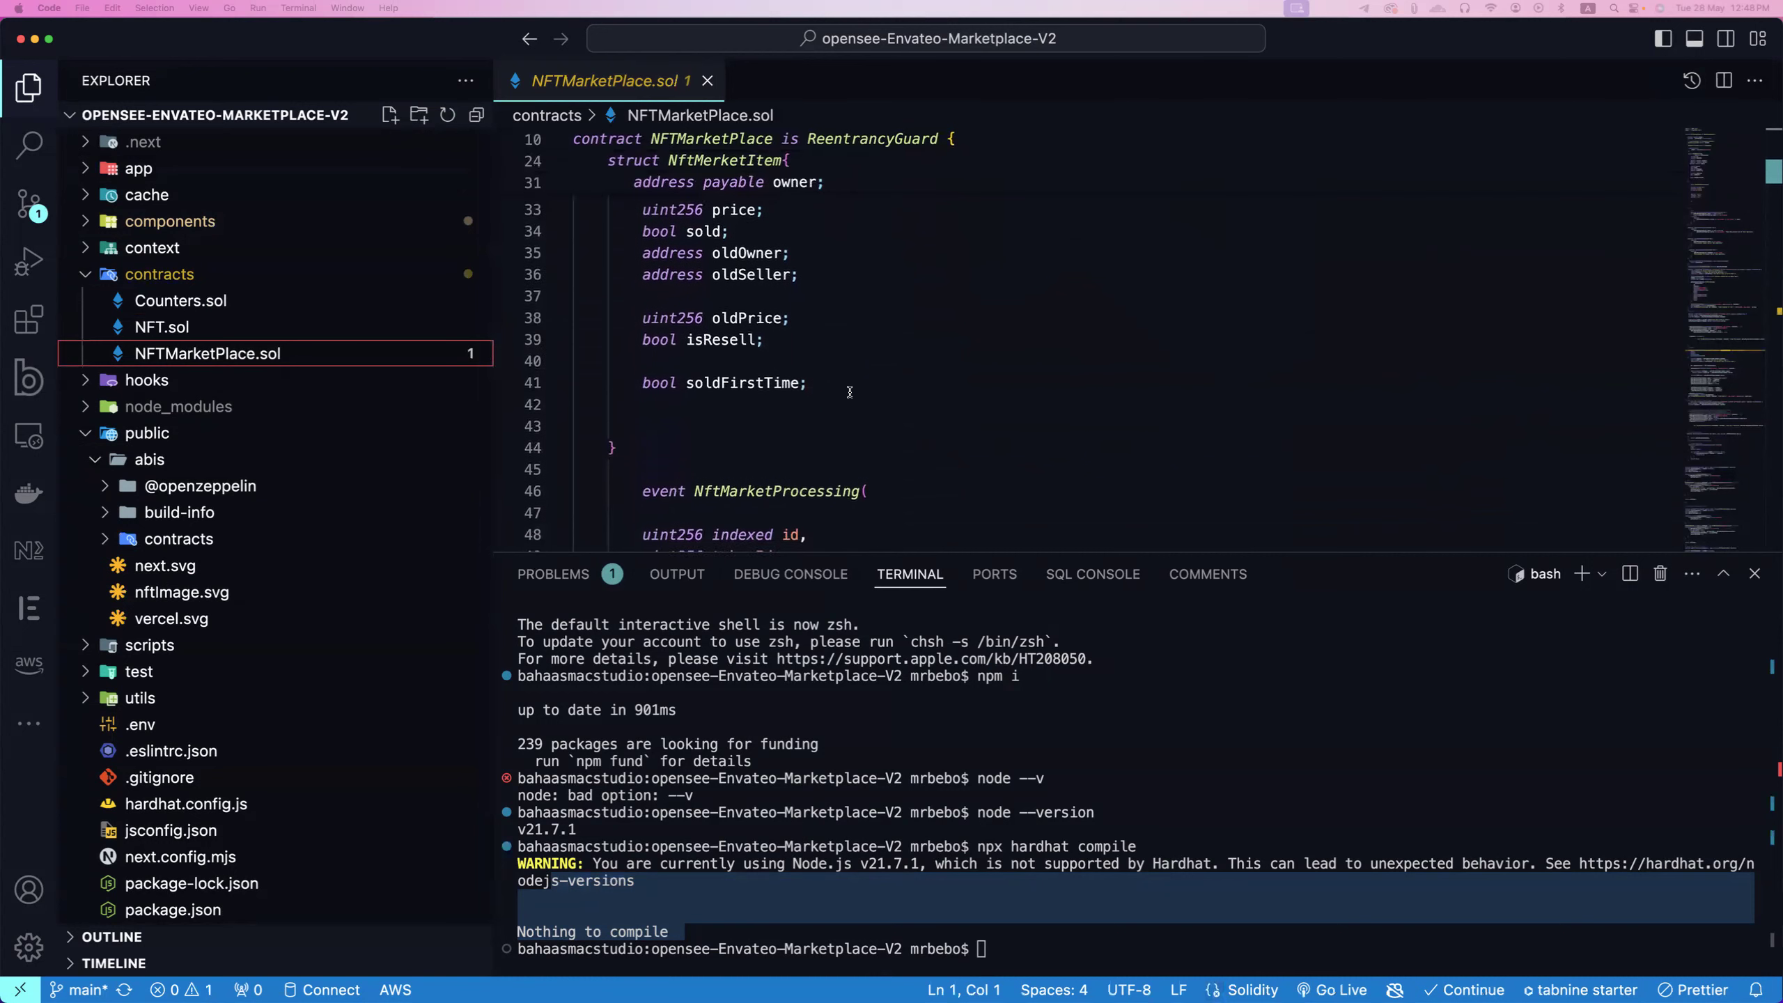
{"action": "scroll", "coordinate": [848, 393], "scroll_direction": "down", "scroll_amount": 2}
{"action": "scroll", "coordinate": [848, 396], "scroll_direction": "down", "scroll_amount": 2}
{"action": "scroll", "coordinate": [848, 393], "scroll_direction": "down", "scroll_amount": 1}
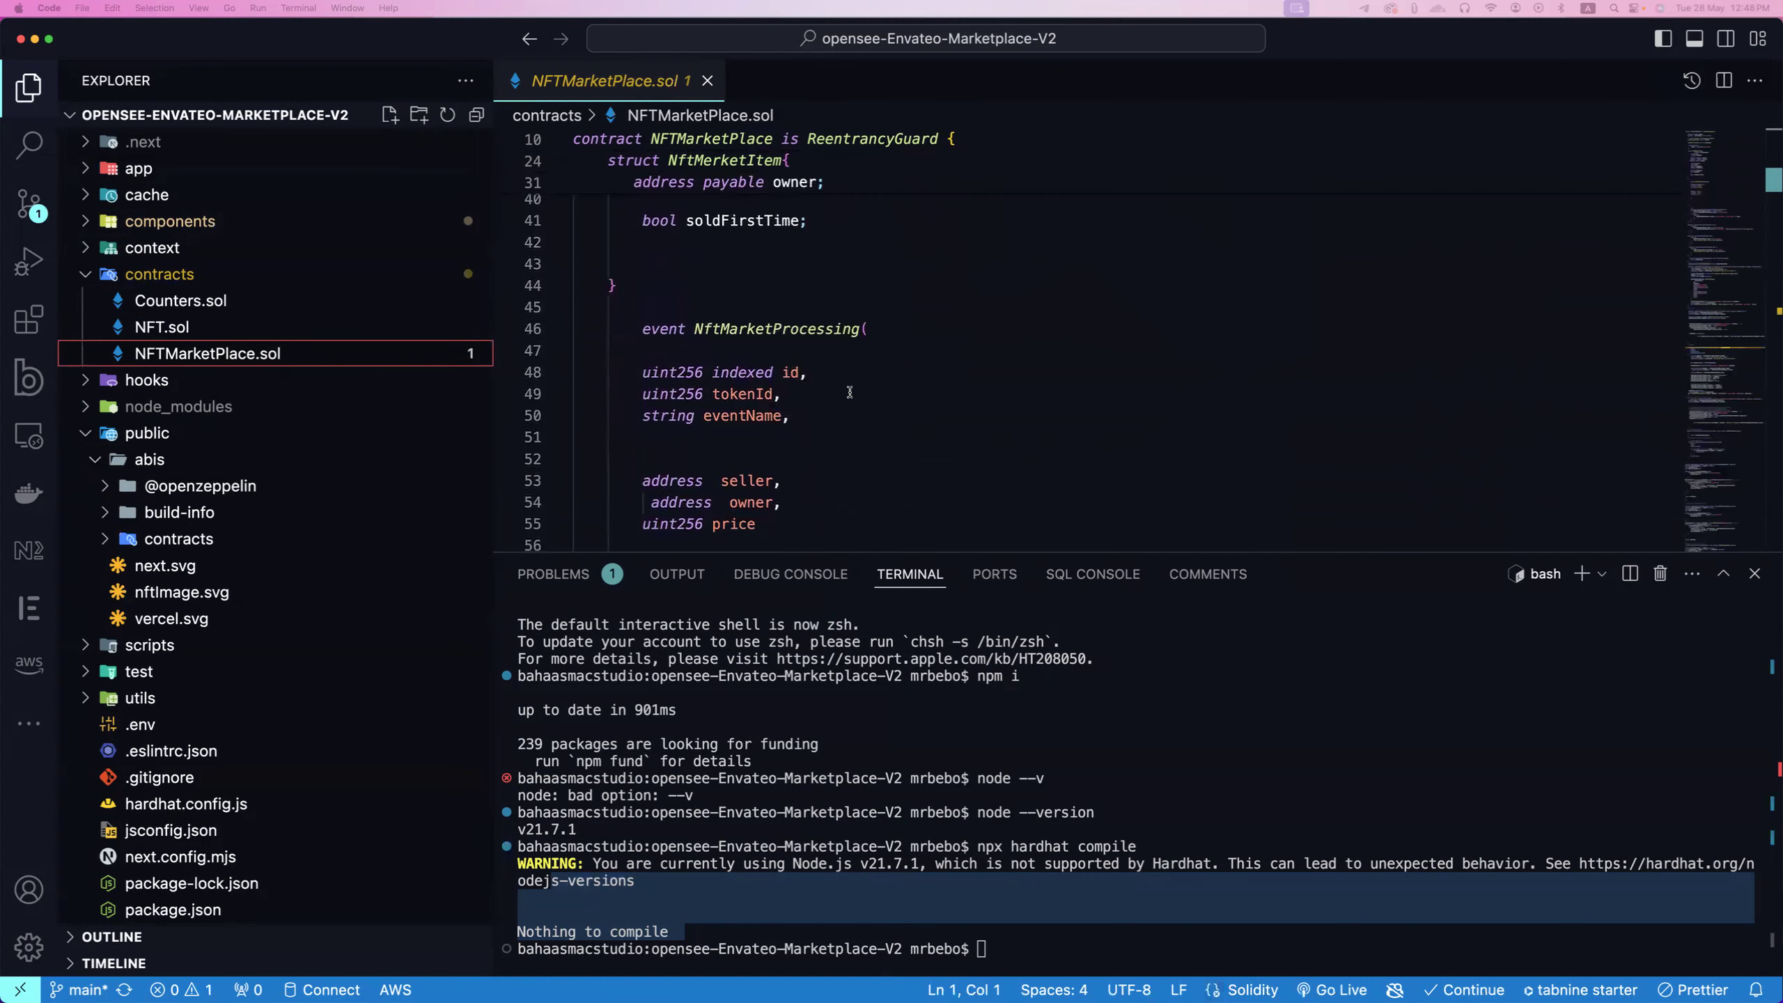
{"action": "left_click", "coordinate": [857, 398]}
{"action": "scroll", "coordinate": [858, 399], "scroll_direction": "down", "scroll_amount": 2}
{"action": "scroll", "coordinate": [858, 399], "scroll_direction": "down", "scroll_amount": 1}
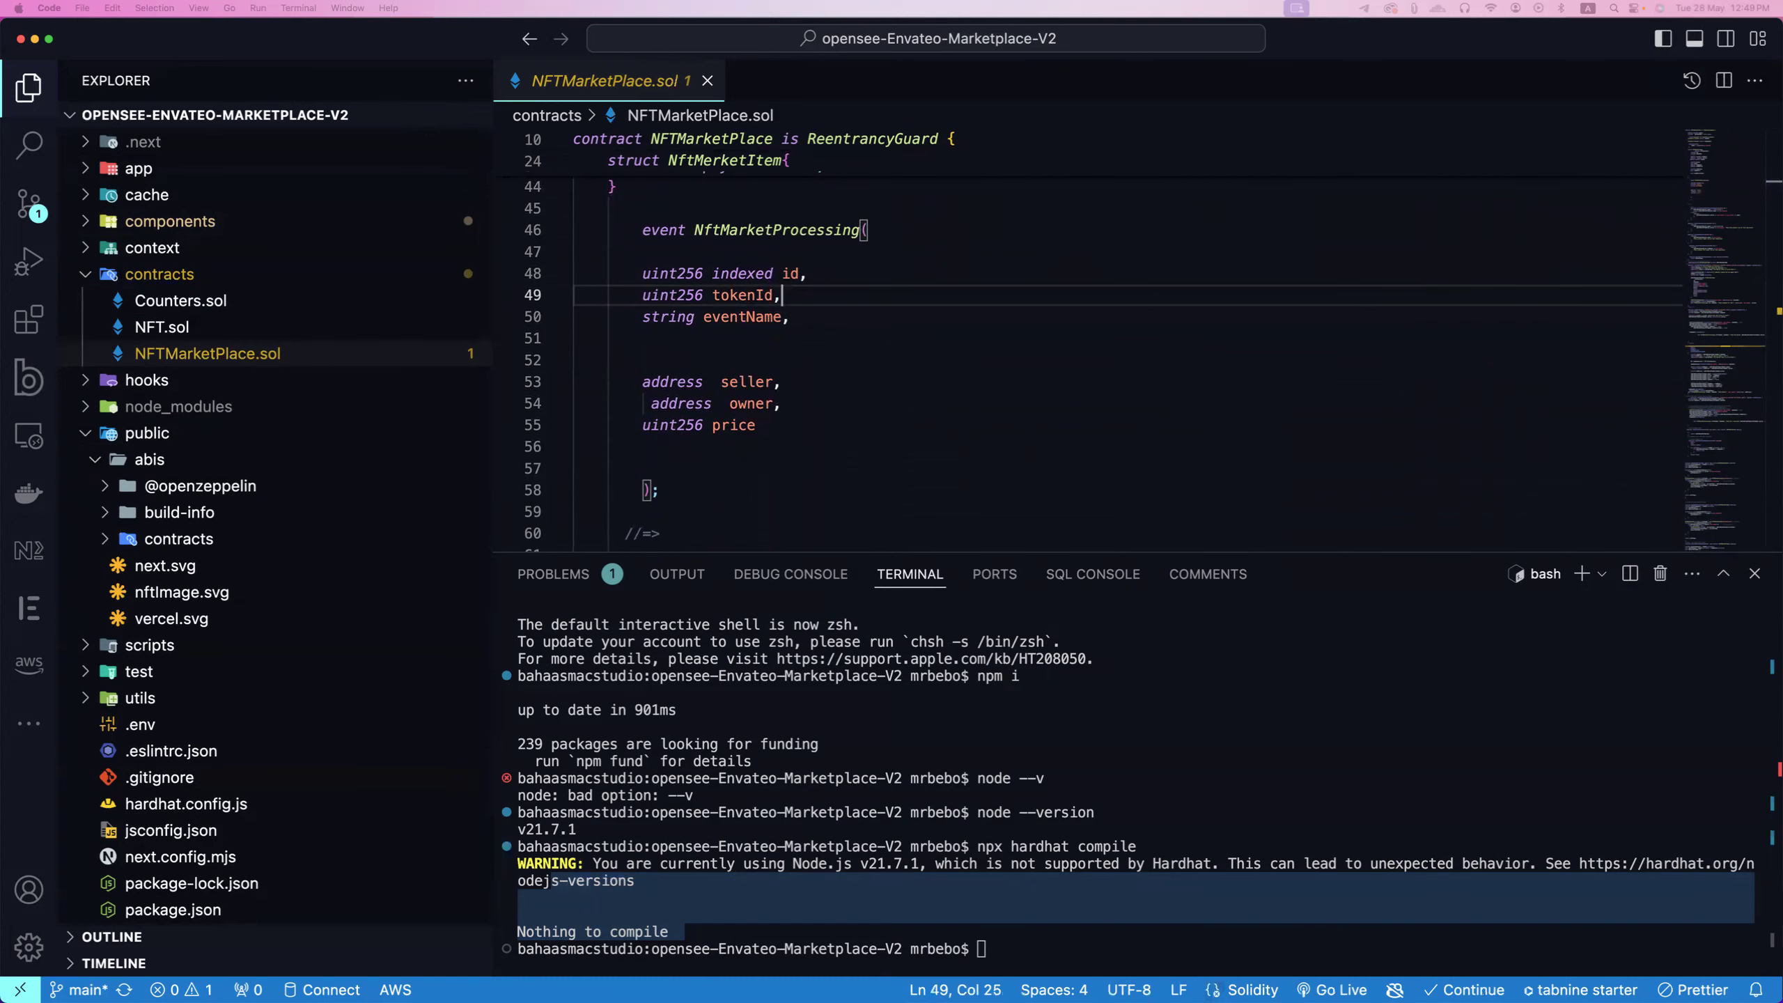
Step: In Remix, open NFT.sol and NFTMarketPlace.sol from the contracts folder
{"action": "key", "text": "super+Tab"}
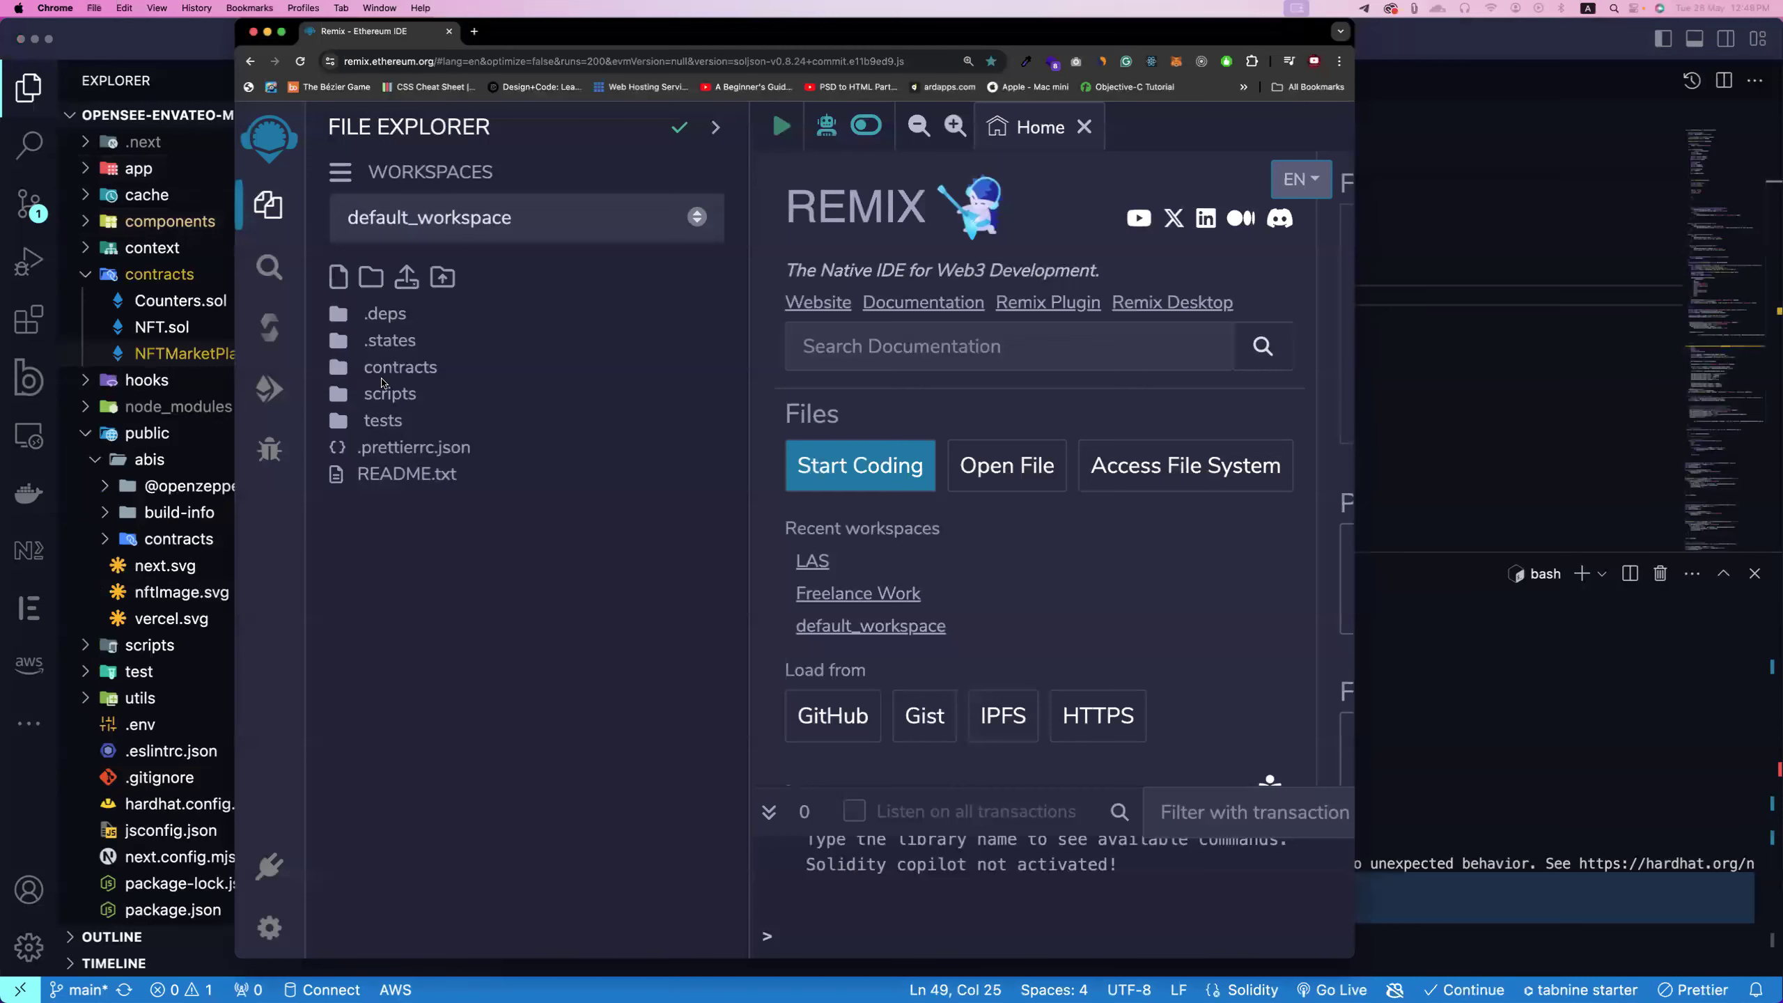
{"action": "left_click", "coordinate": [386, 368]}
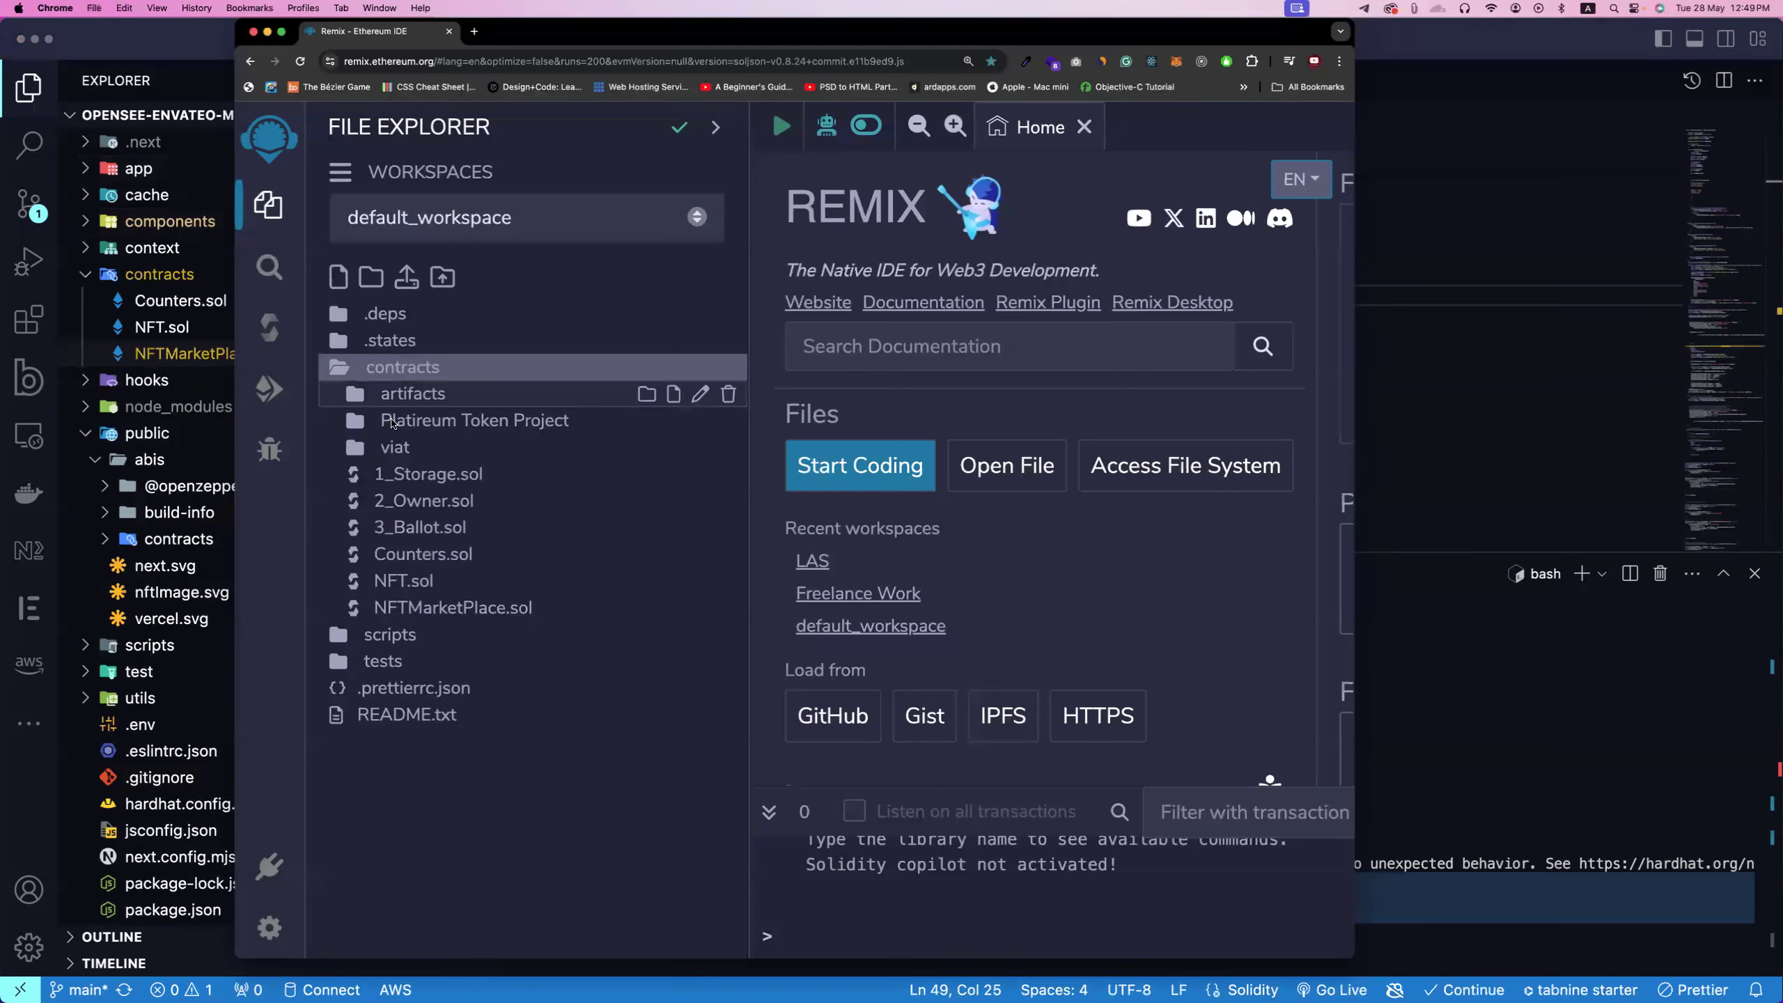
{"action": "left_click", "coordinate": [413, 587]}
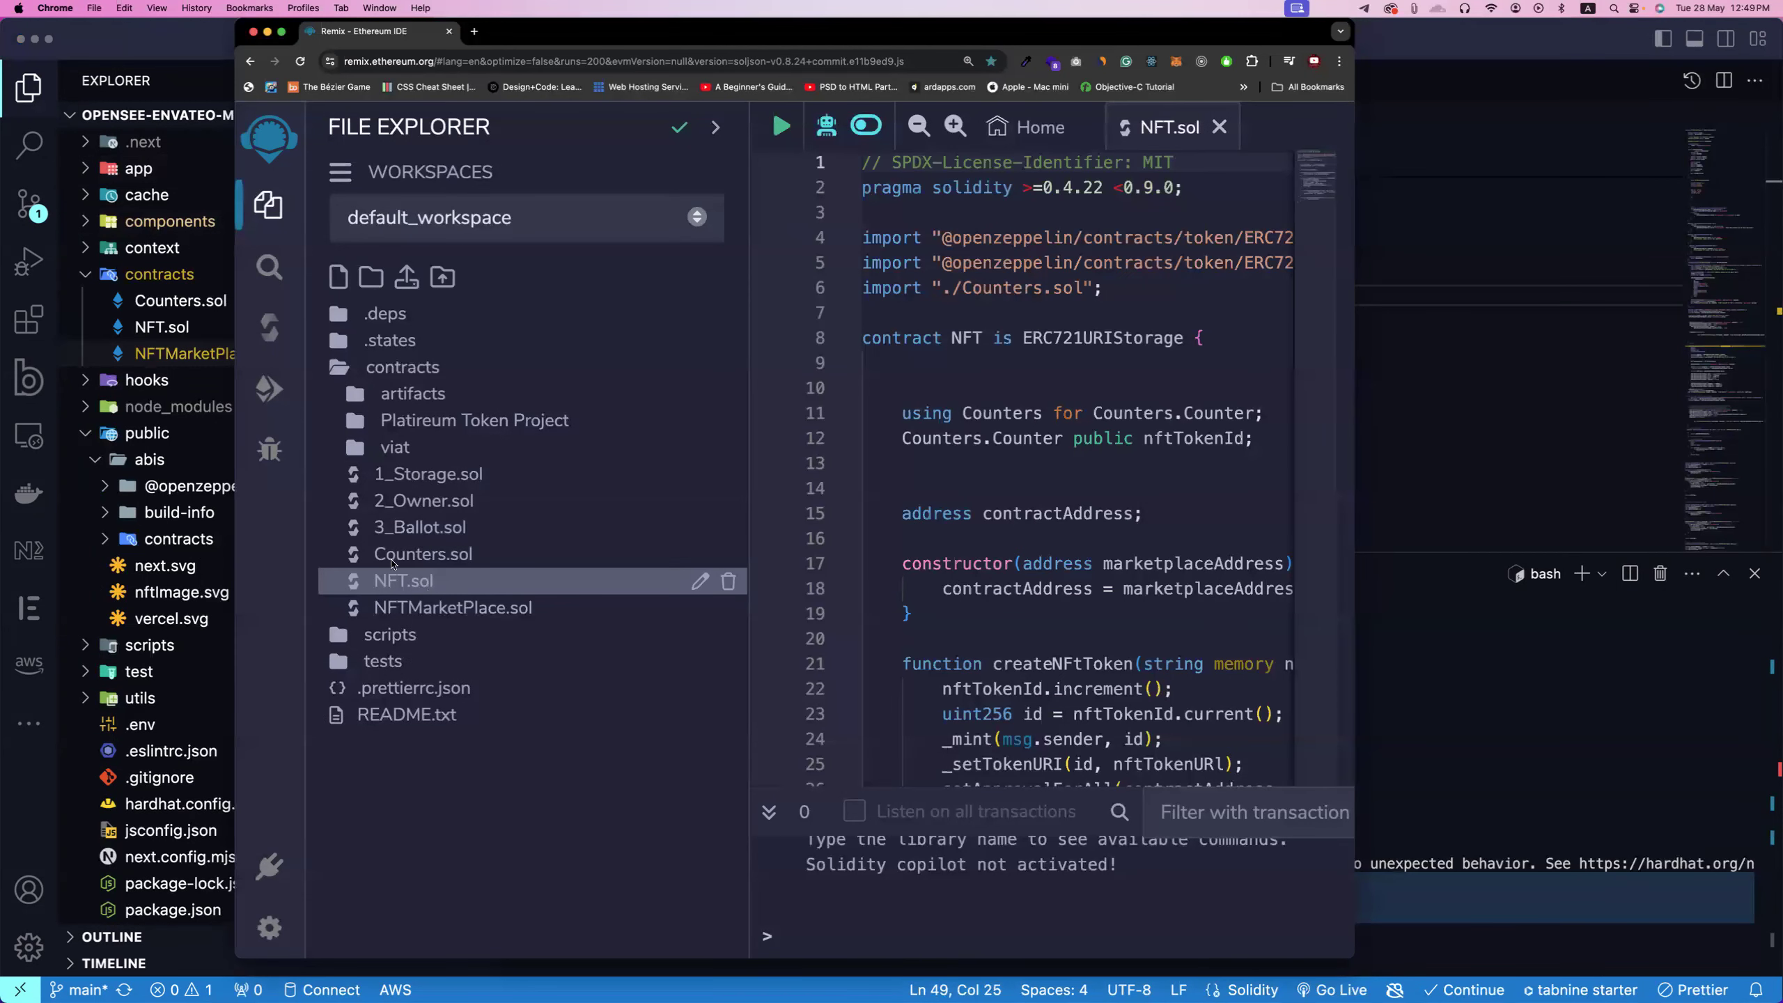
{"action": "left_click", "coordinate": [906, 413]}
{"action": "left_click", "coordinate": [441, 610]}
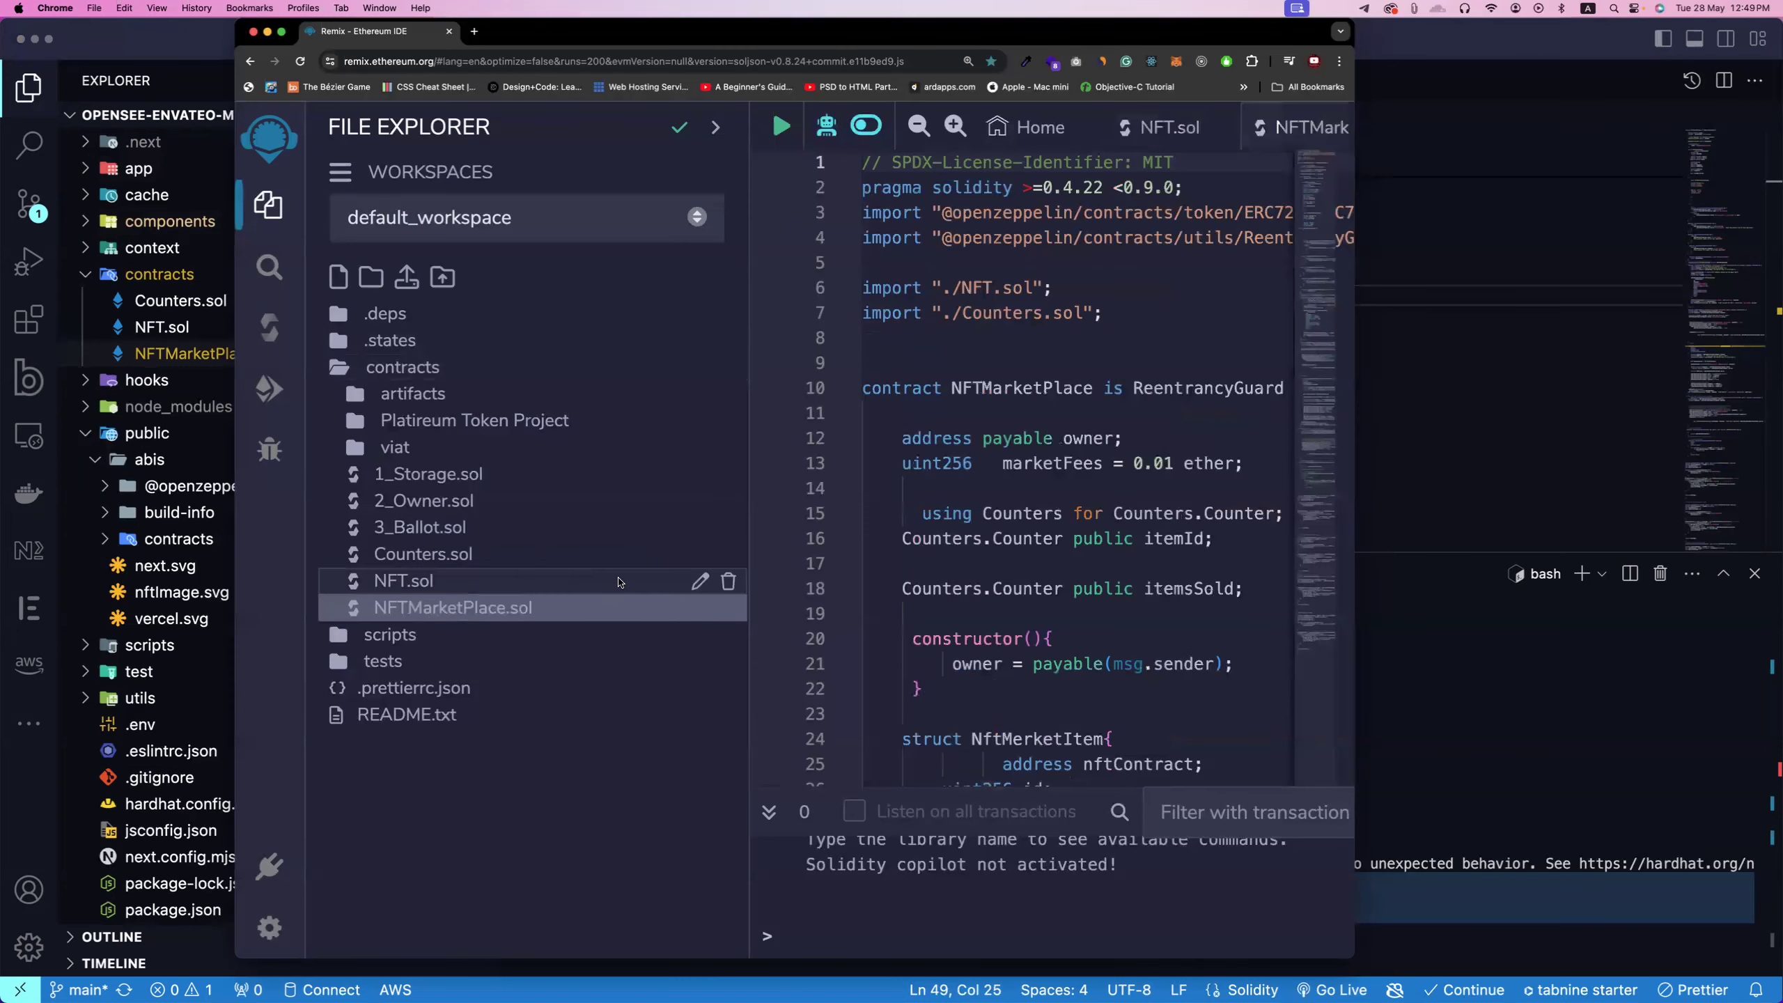
{"action": "scroll", "coordinate": [1008, 524], "scroll_direction": "down", "scroll_amount": 2}
{"action": "scroll", "coordinate": [1009, 524], "scroll_direction": "down", "scroll_amount": 4}
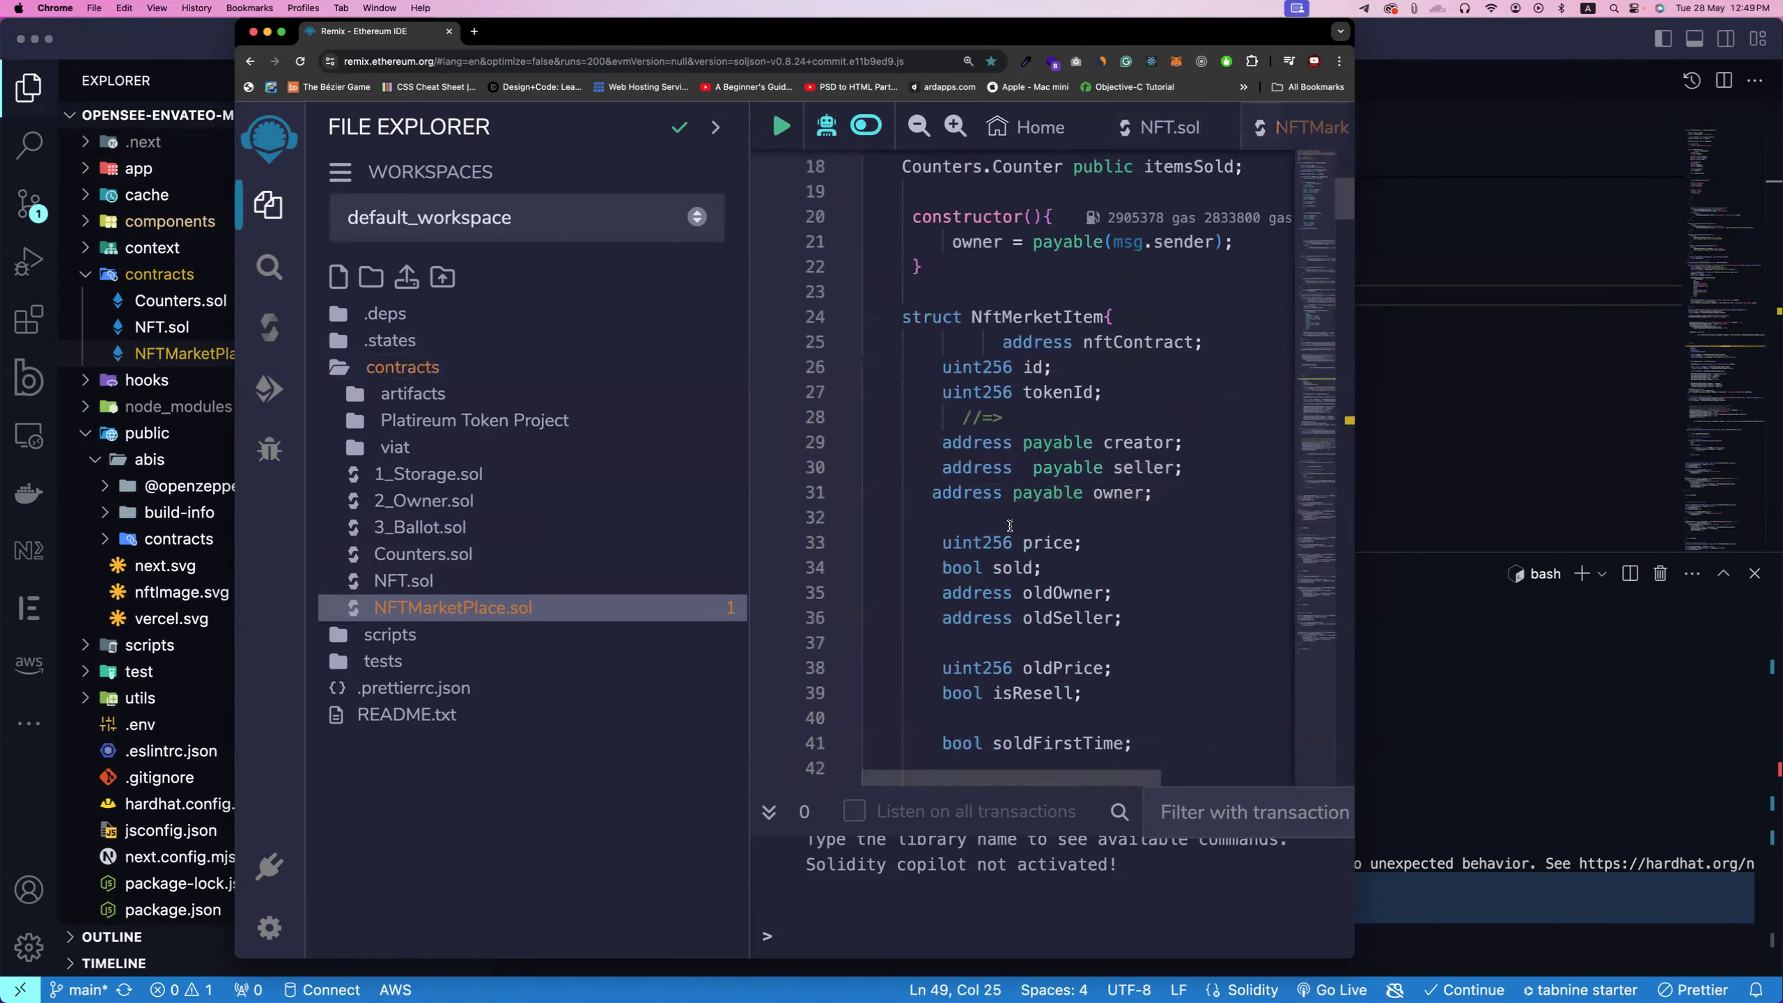
{"action": "scroll", "coordinate": [1008, 524], "scroll_direction": "down", "scroll_amount": 2}
{"action": "scroll", "coordinate": [1010, 524], "scroll_direction": "up", "scroll_amount": 5}
{"action": "scroll", "coordinate": [1009, 525], "scroll_direction": "up", "scroll_amount": 1}
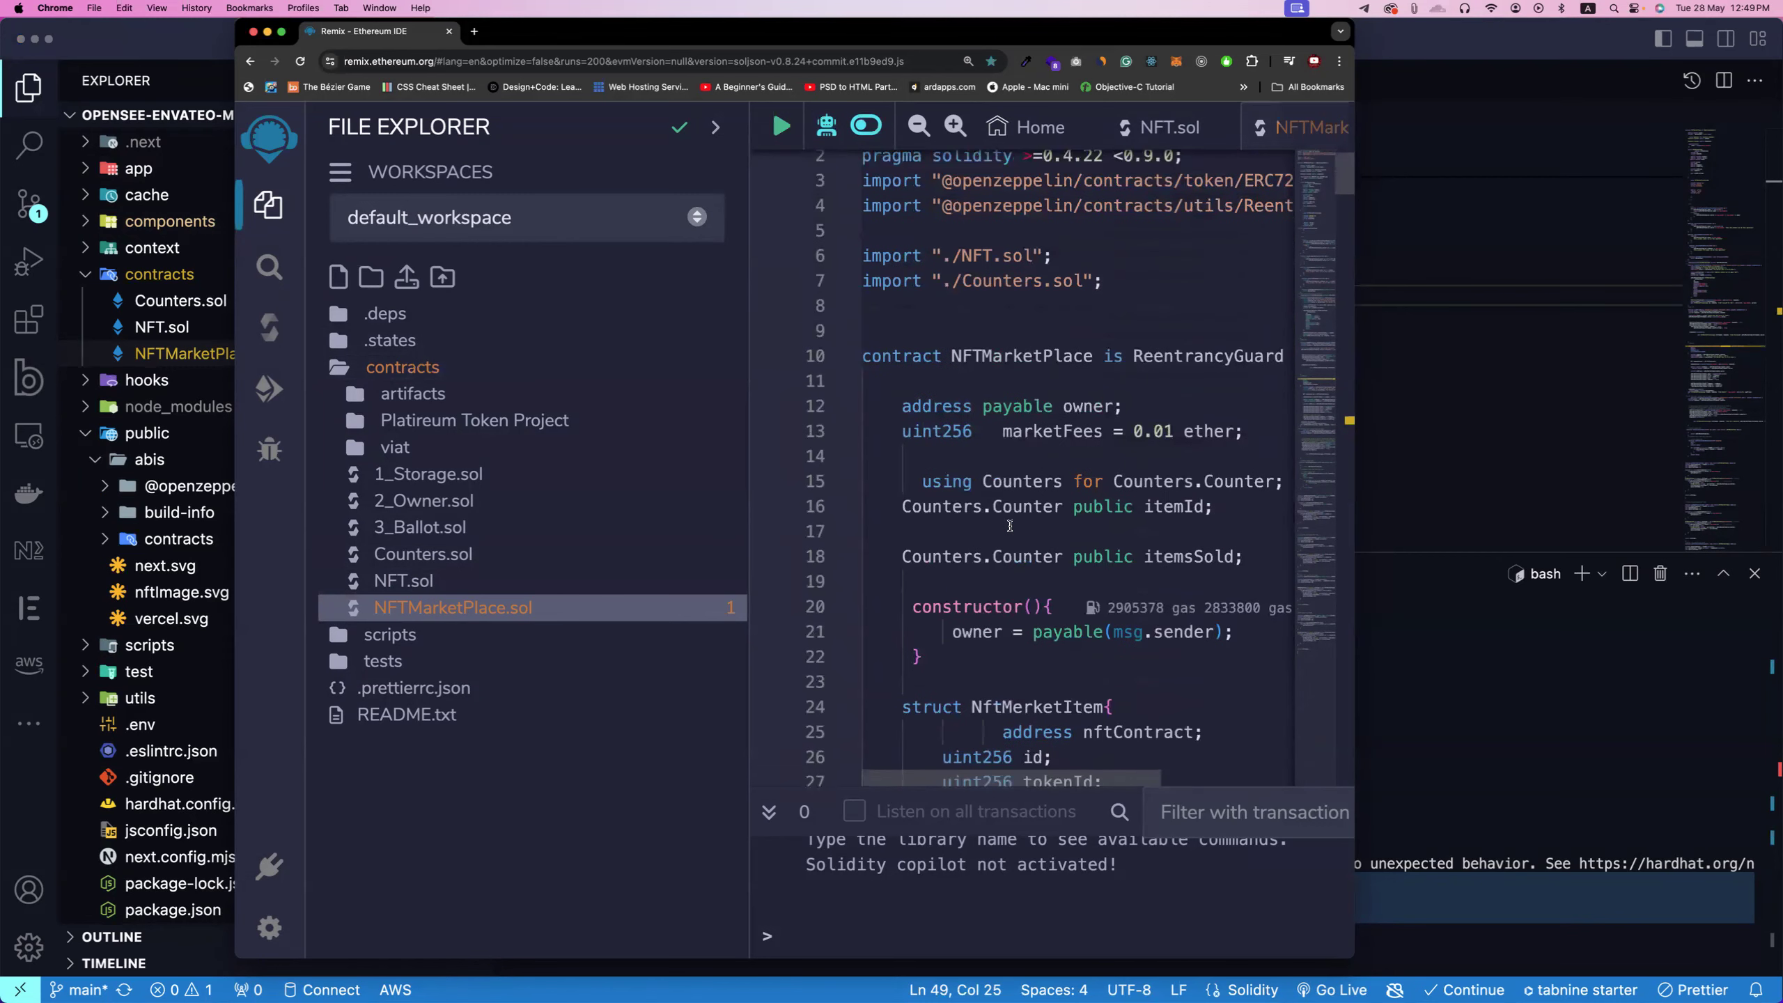
{"action": "scroll", "coordinate": [1009, 524], "scroll_direction": "up", "scroll_amount": 1}
Step: Check the NFT.sol constructor names 'OpSee' and 'OpenSee NFT', then return to NFTMarketPlace.sol
{"action": "left_click", "coordinate": [461, 583]}
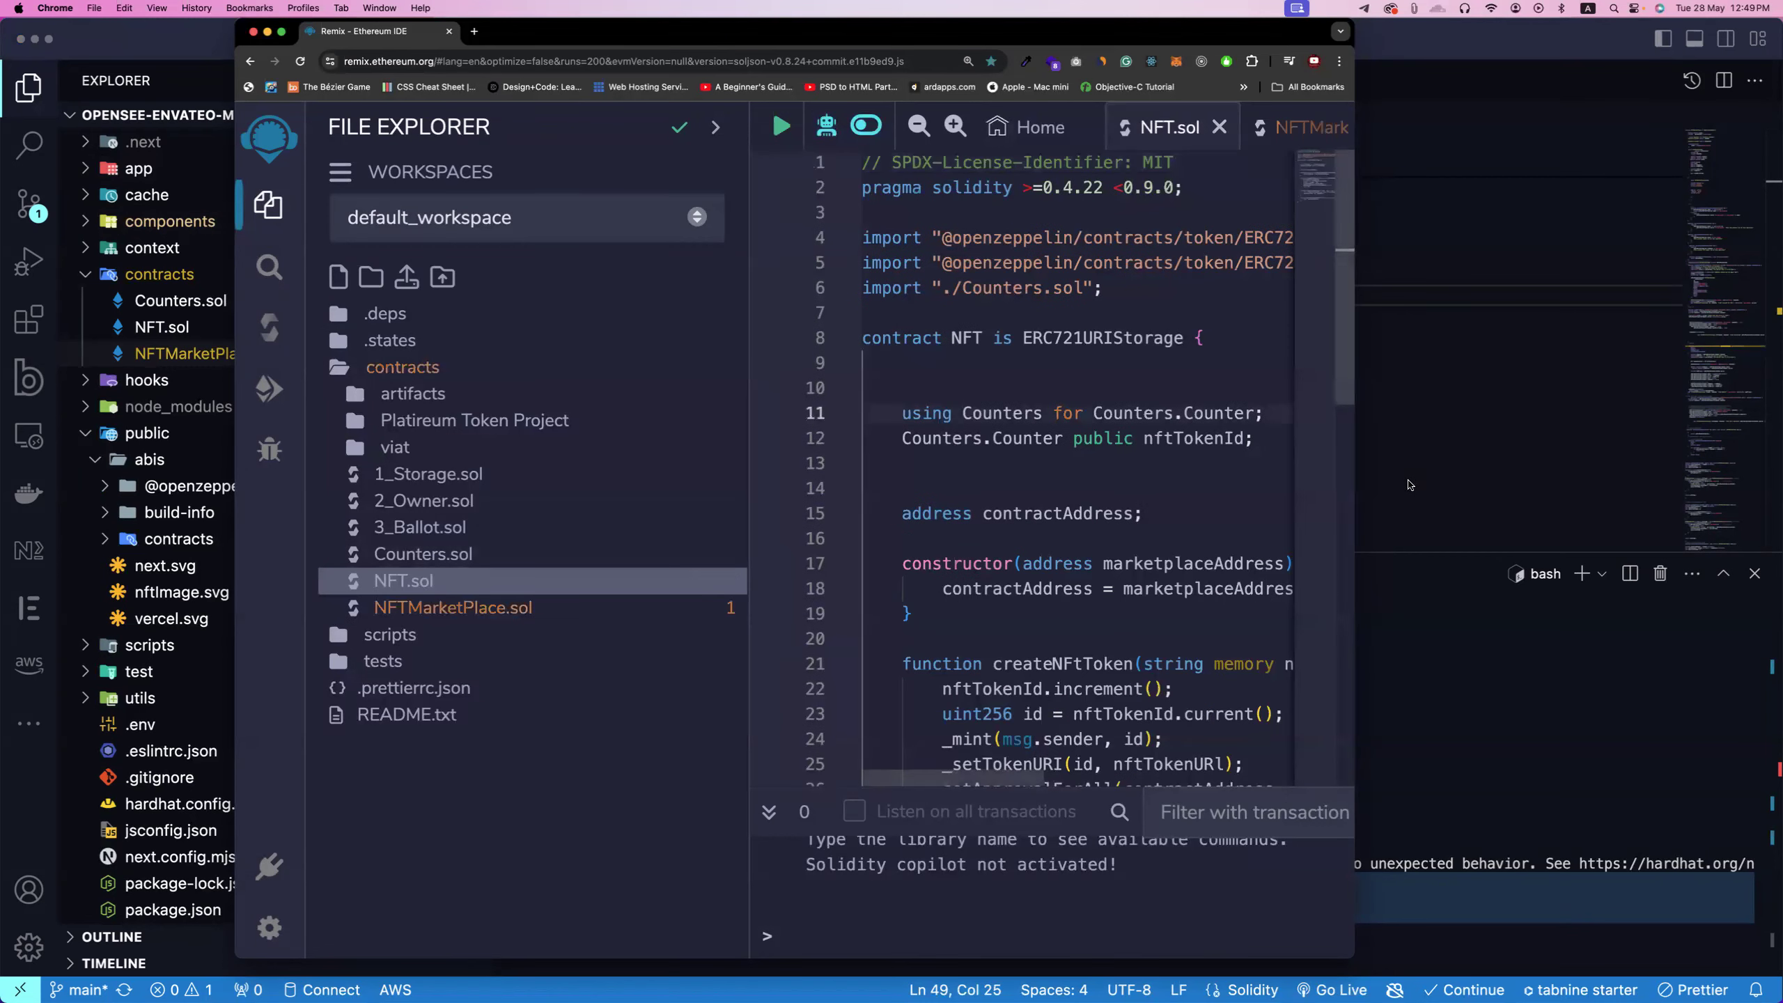
{"action": "left_click_drag", "start_coordinate": [1354, 509], "coordinate": [1782, 509]}
{"action": "scroll", "coordinate": [1370, 509], "scroll_direction": "down", "scroll_amount": 2}
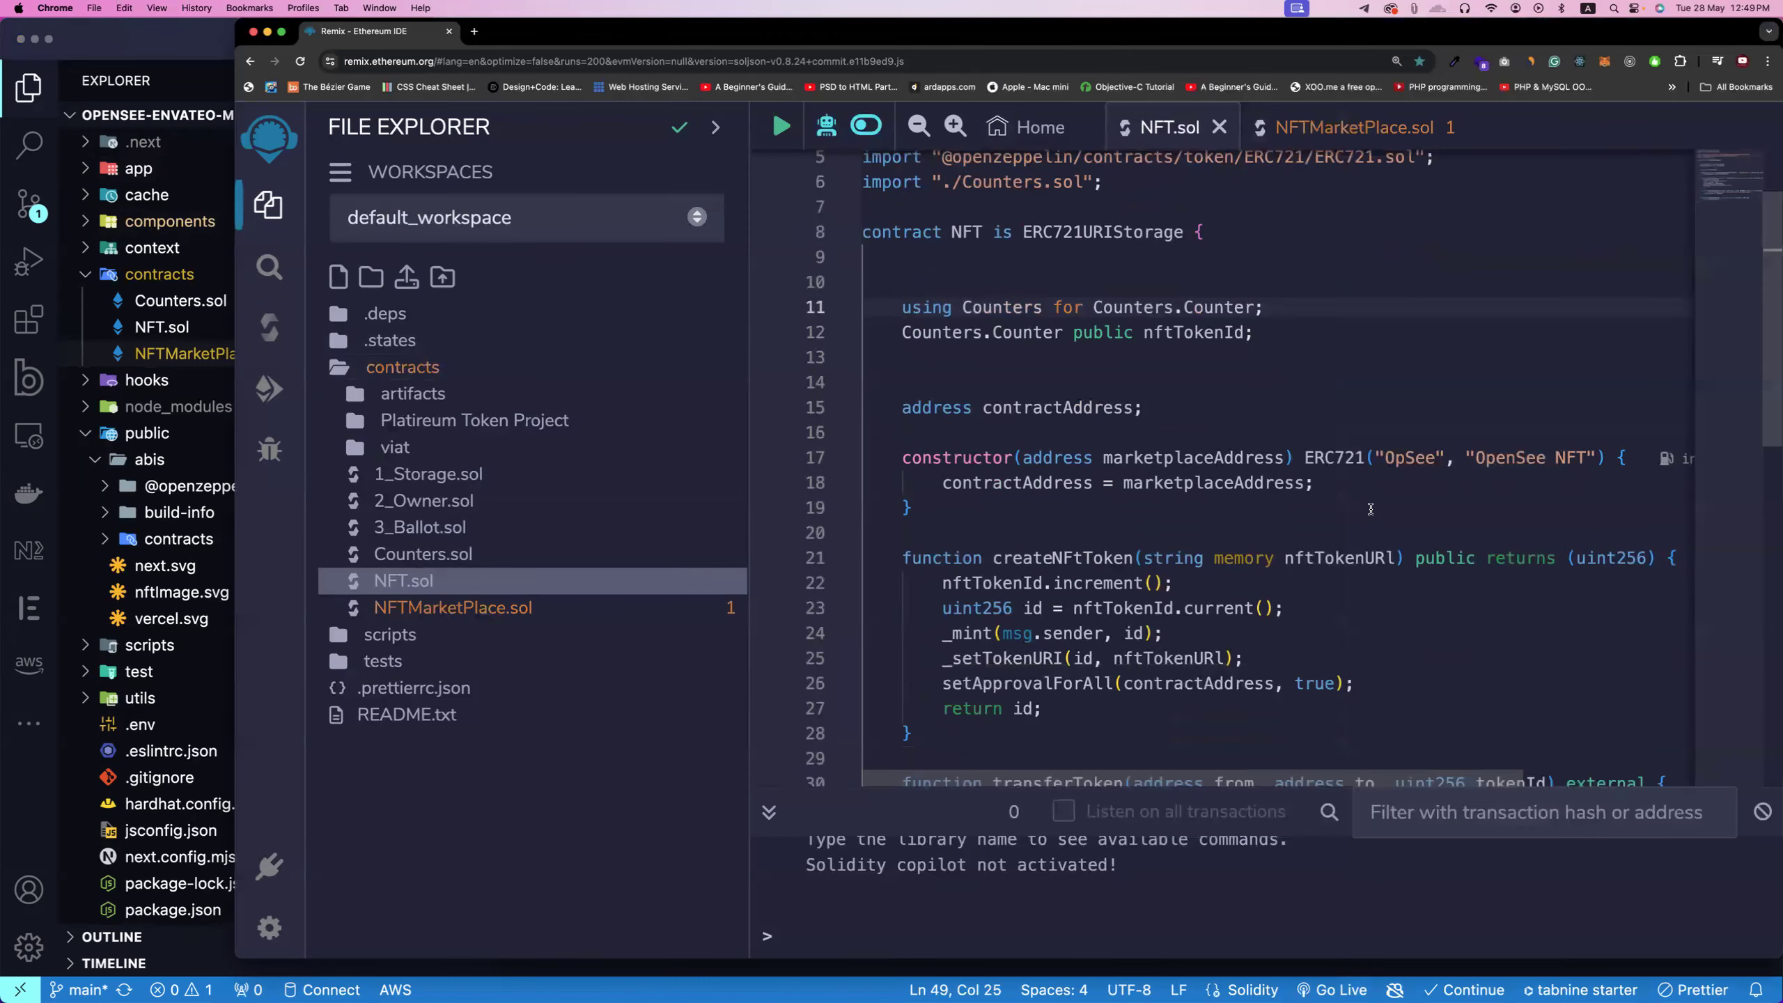
{"action": "double_click", "coordinate": [1397, 467]}
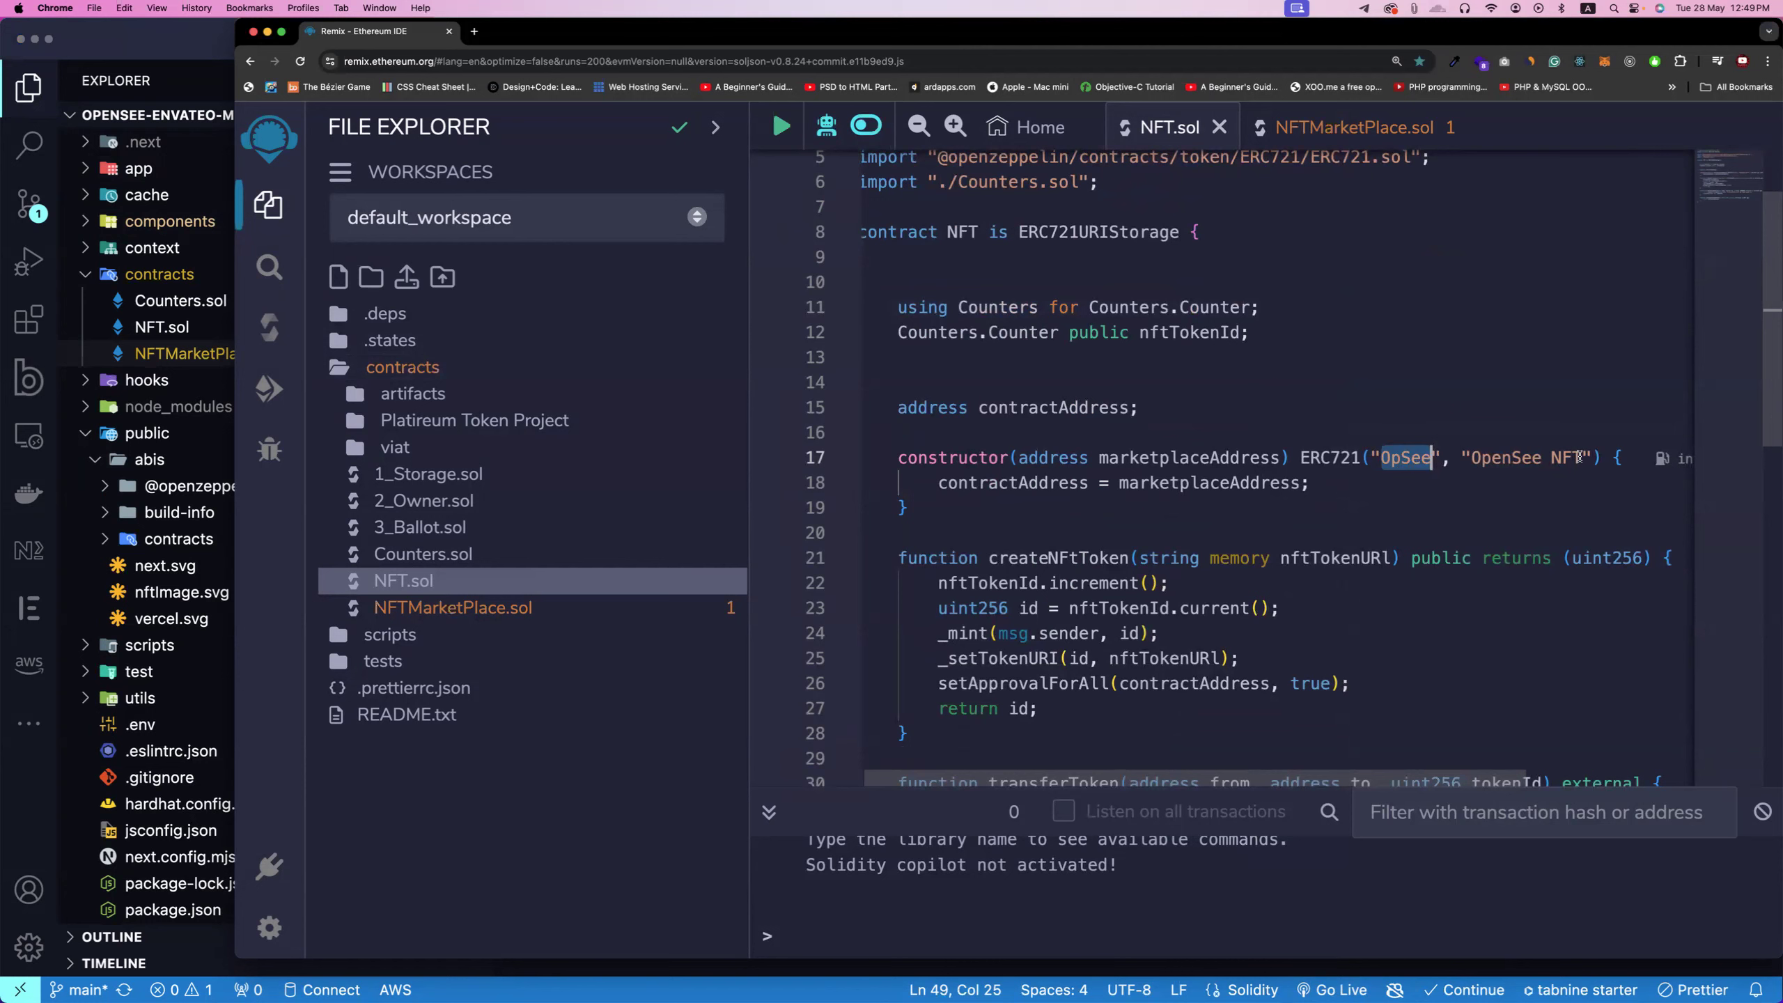
{"action": "left_click_drag", "start_coordinate": [1583, 460], "coordinate": [1472, 460]}
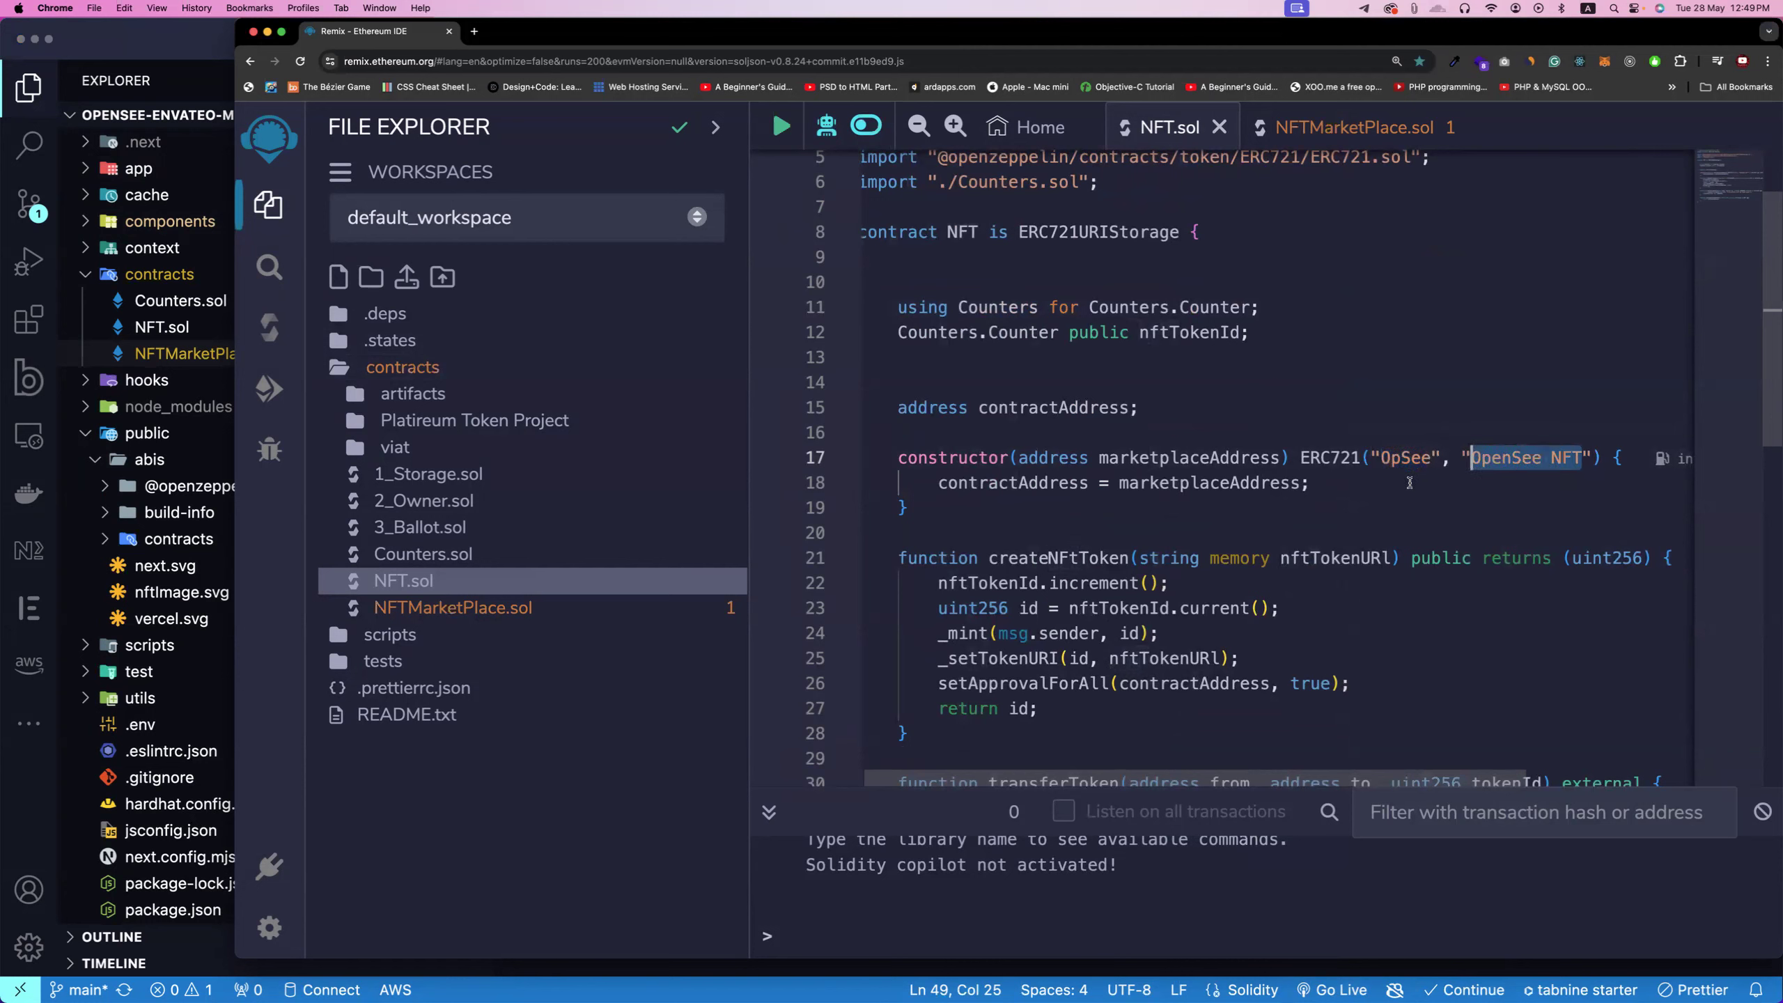
{"action": "left_click", "coordinate": [1368, 503]}
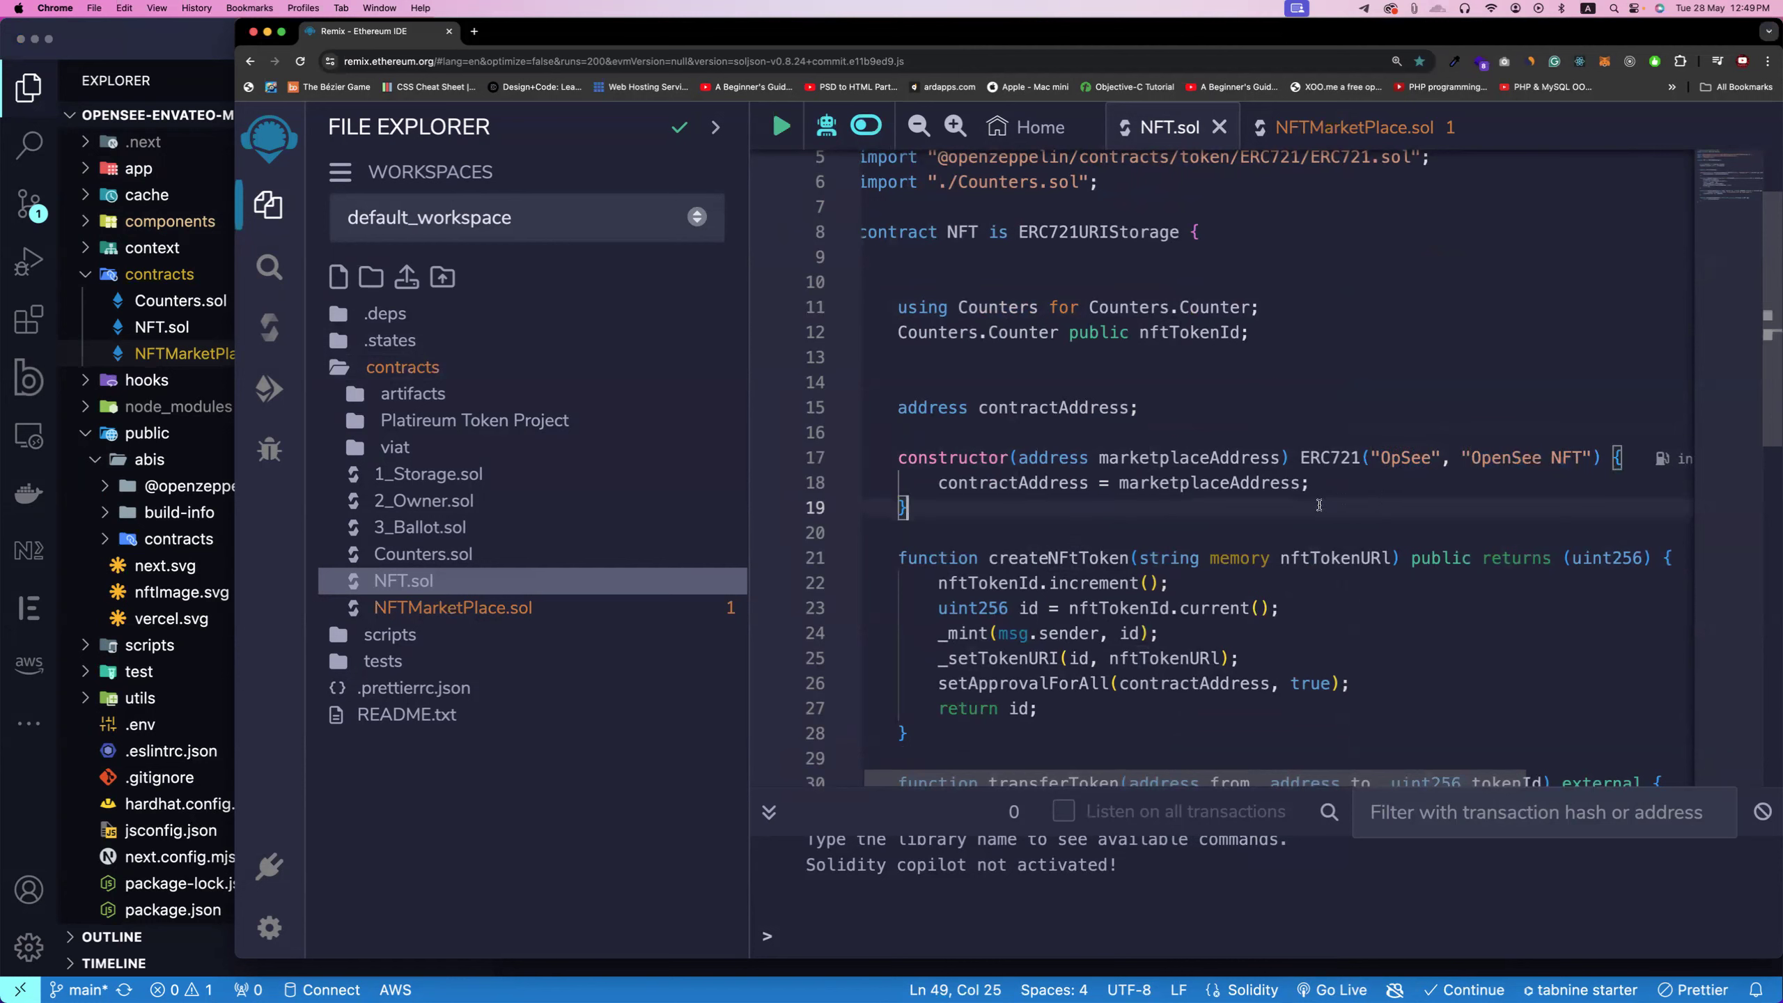
{"action": "left_click", "coordinate": [607, 610]}
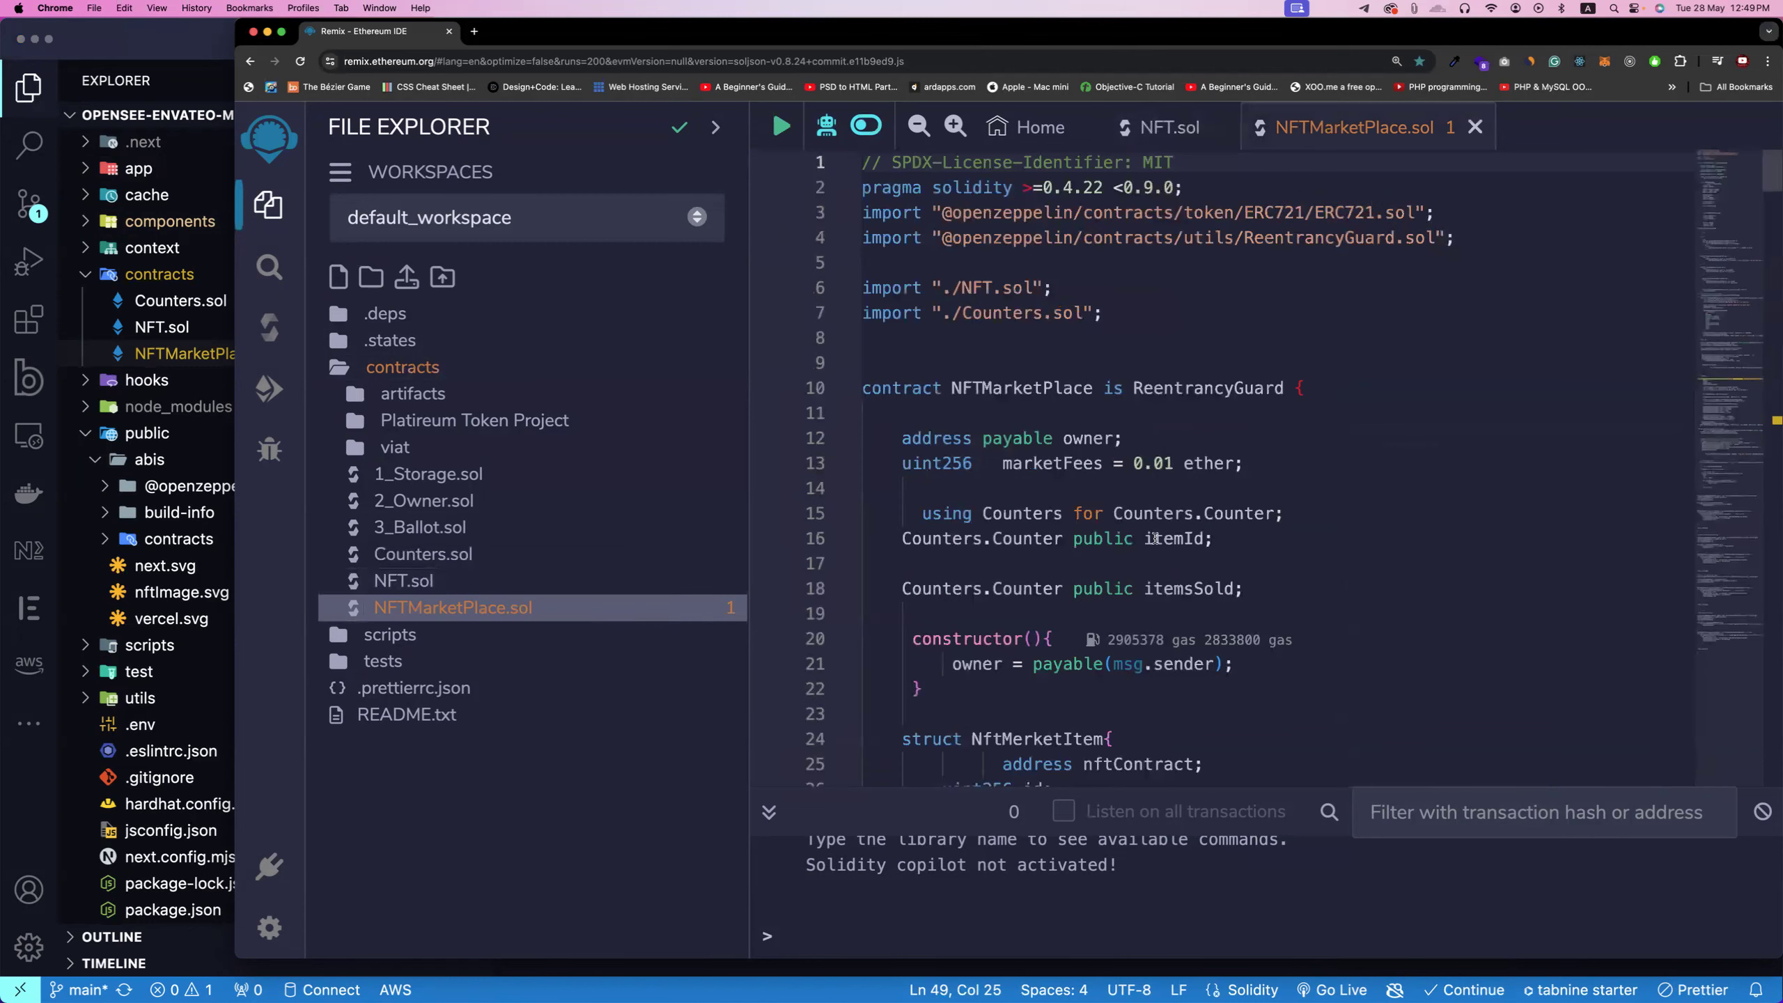
Step: Unlock MetaMask with the password and select the Sepolia wallet account
{"action": "left_click", "coordinate": [1603, 61]}
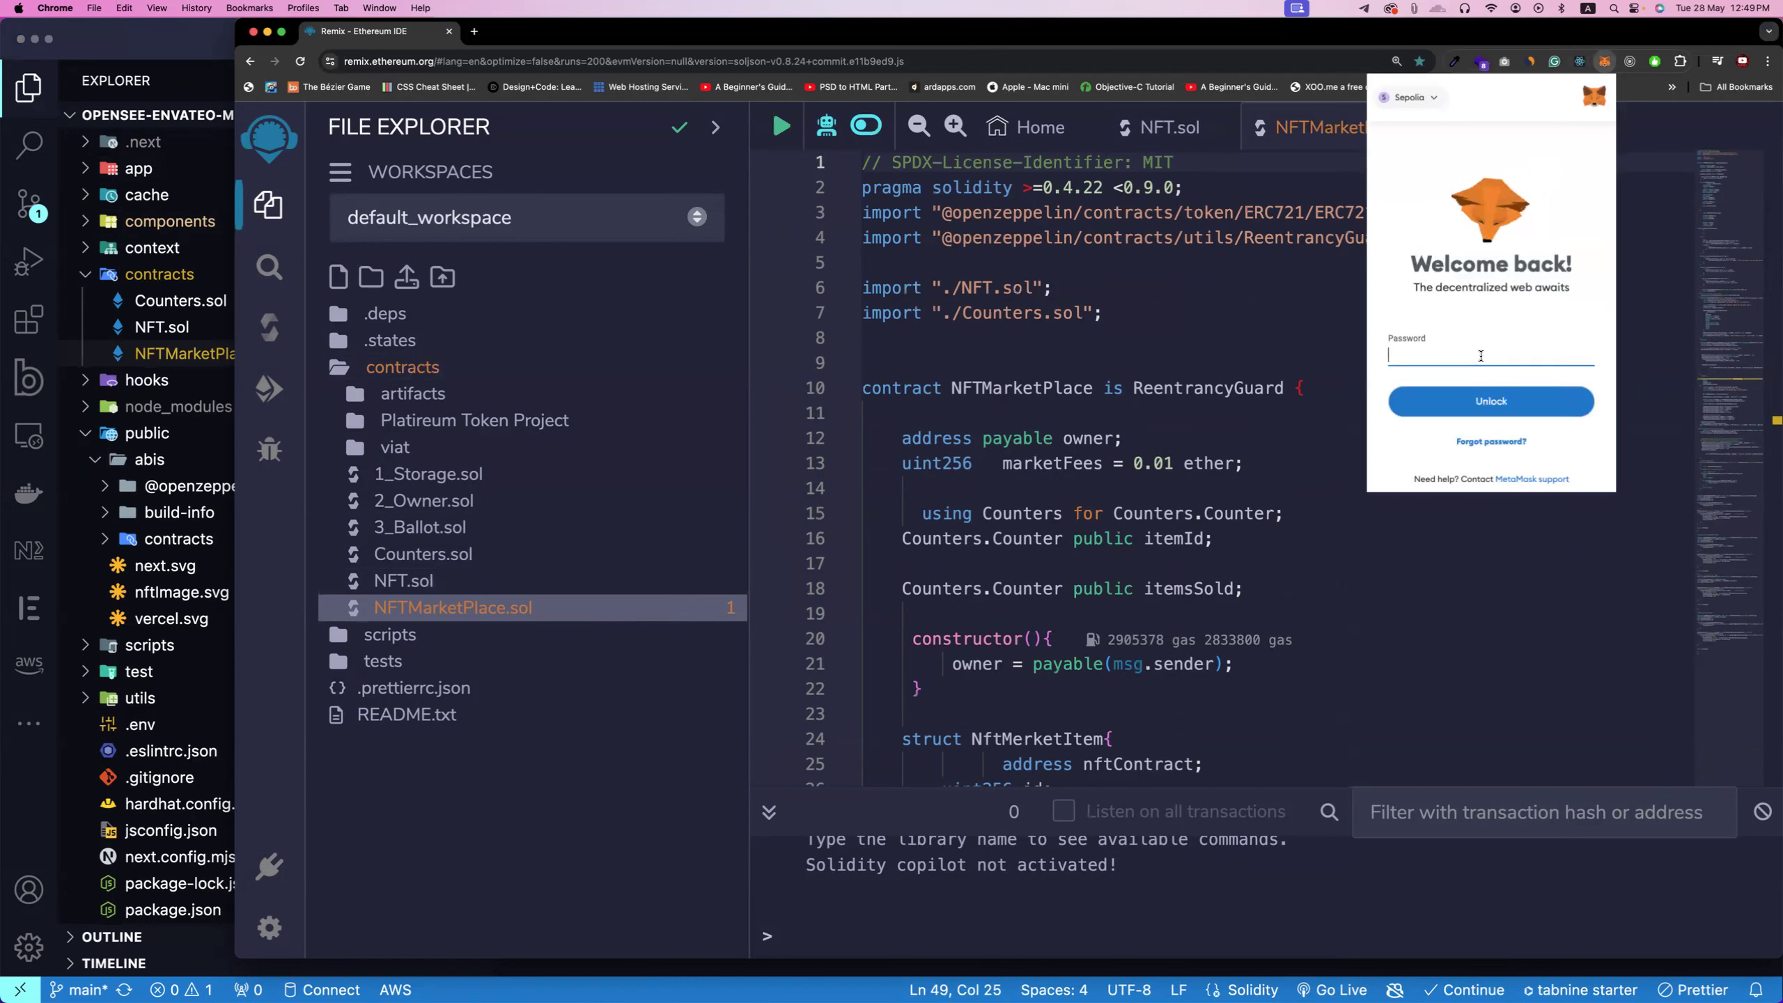
{"action": "type", "text": "********"}
{"action": "key", "text": "Return"}
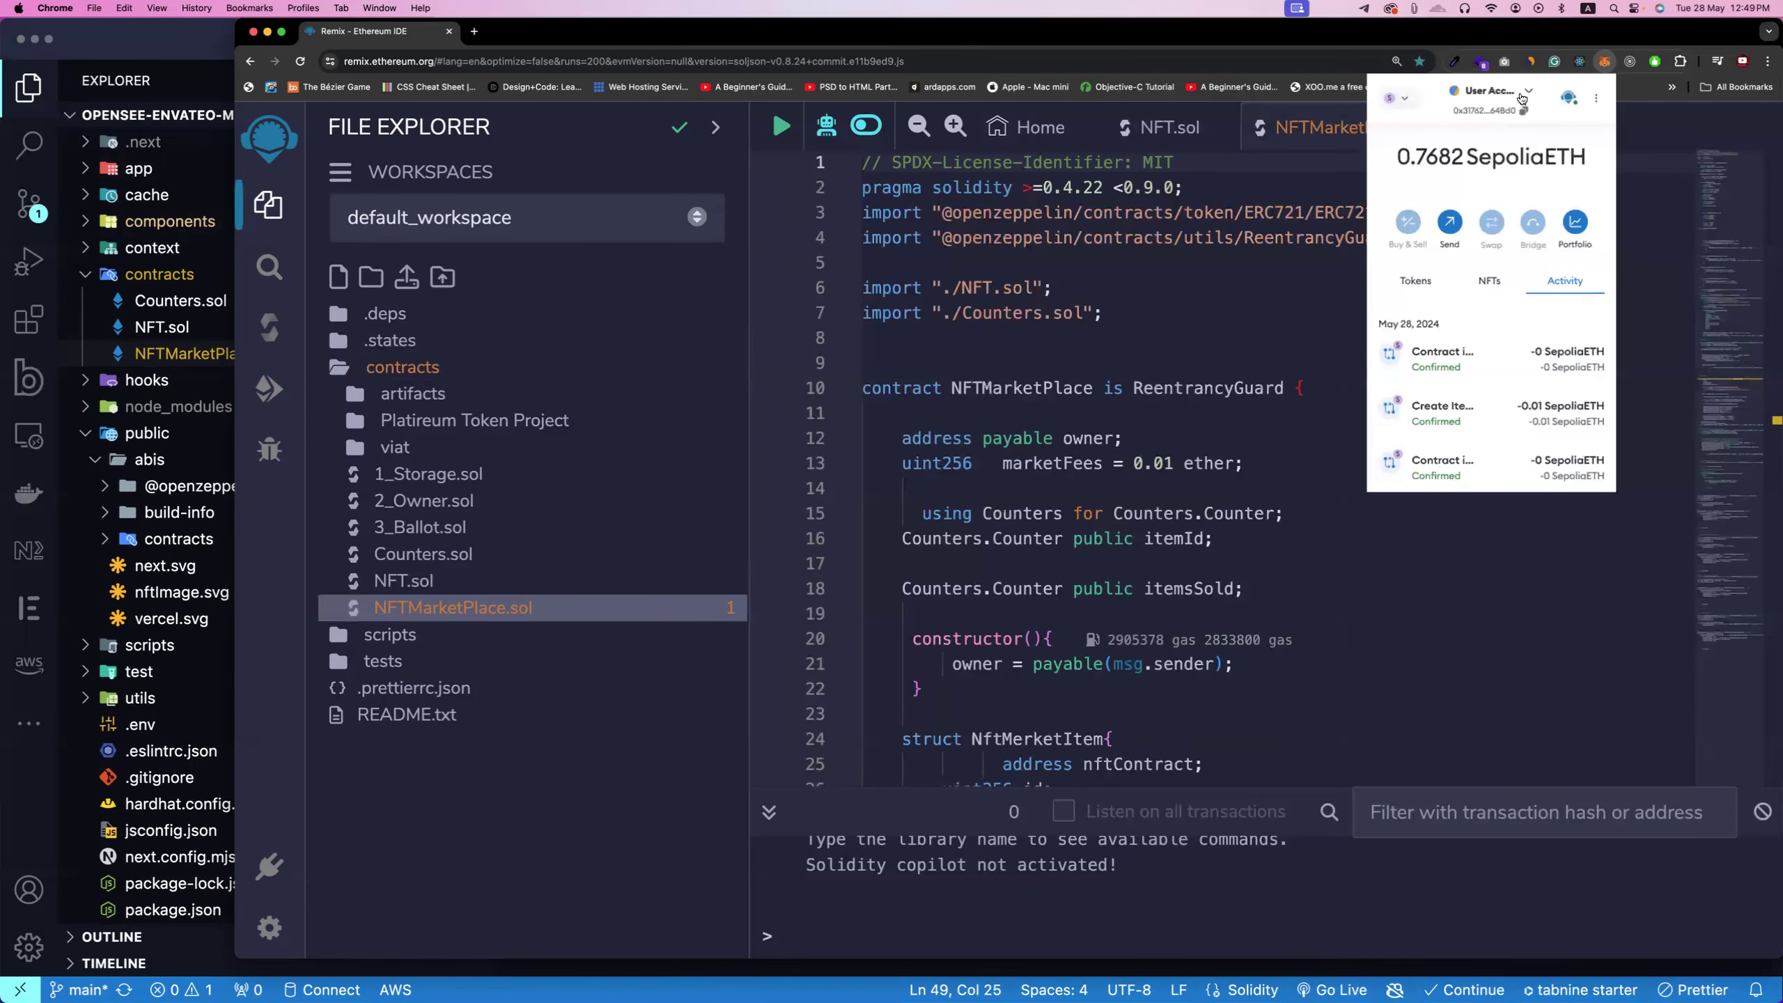
{"action": "left_click", "coordinate": [1524, 98]}
{"action": "left_click", "coordinate": [1487, 230]}
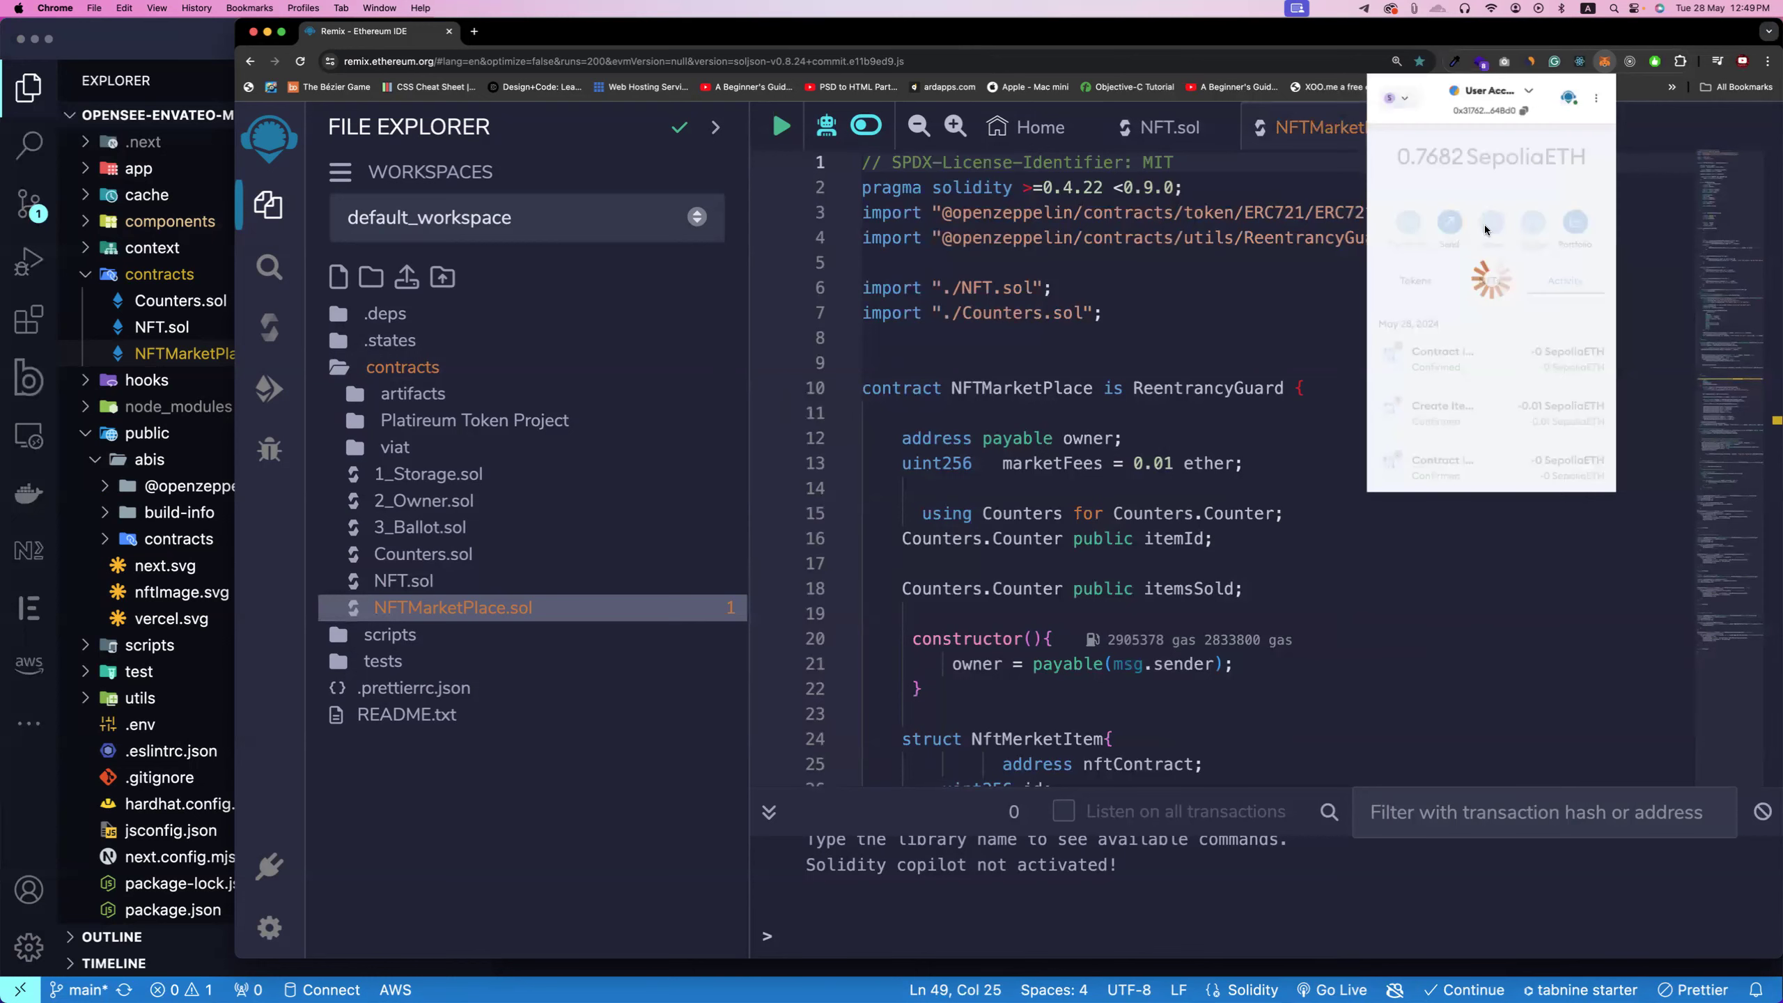
{"action": "left_click", "coordinate": [1195, 347]}
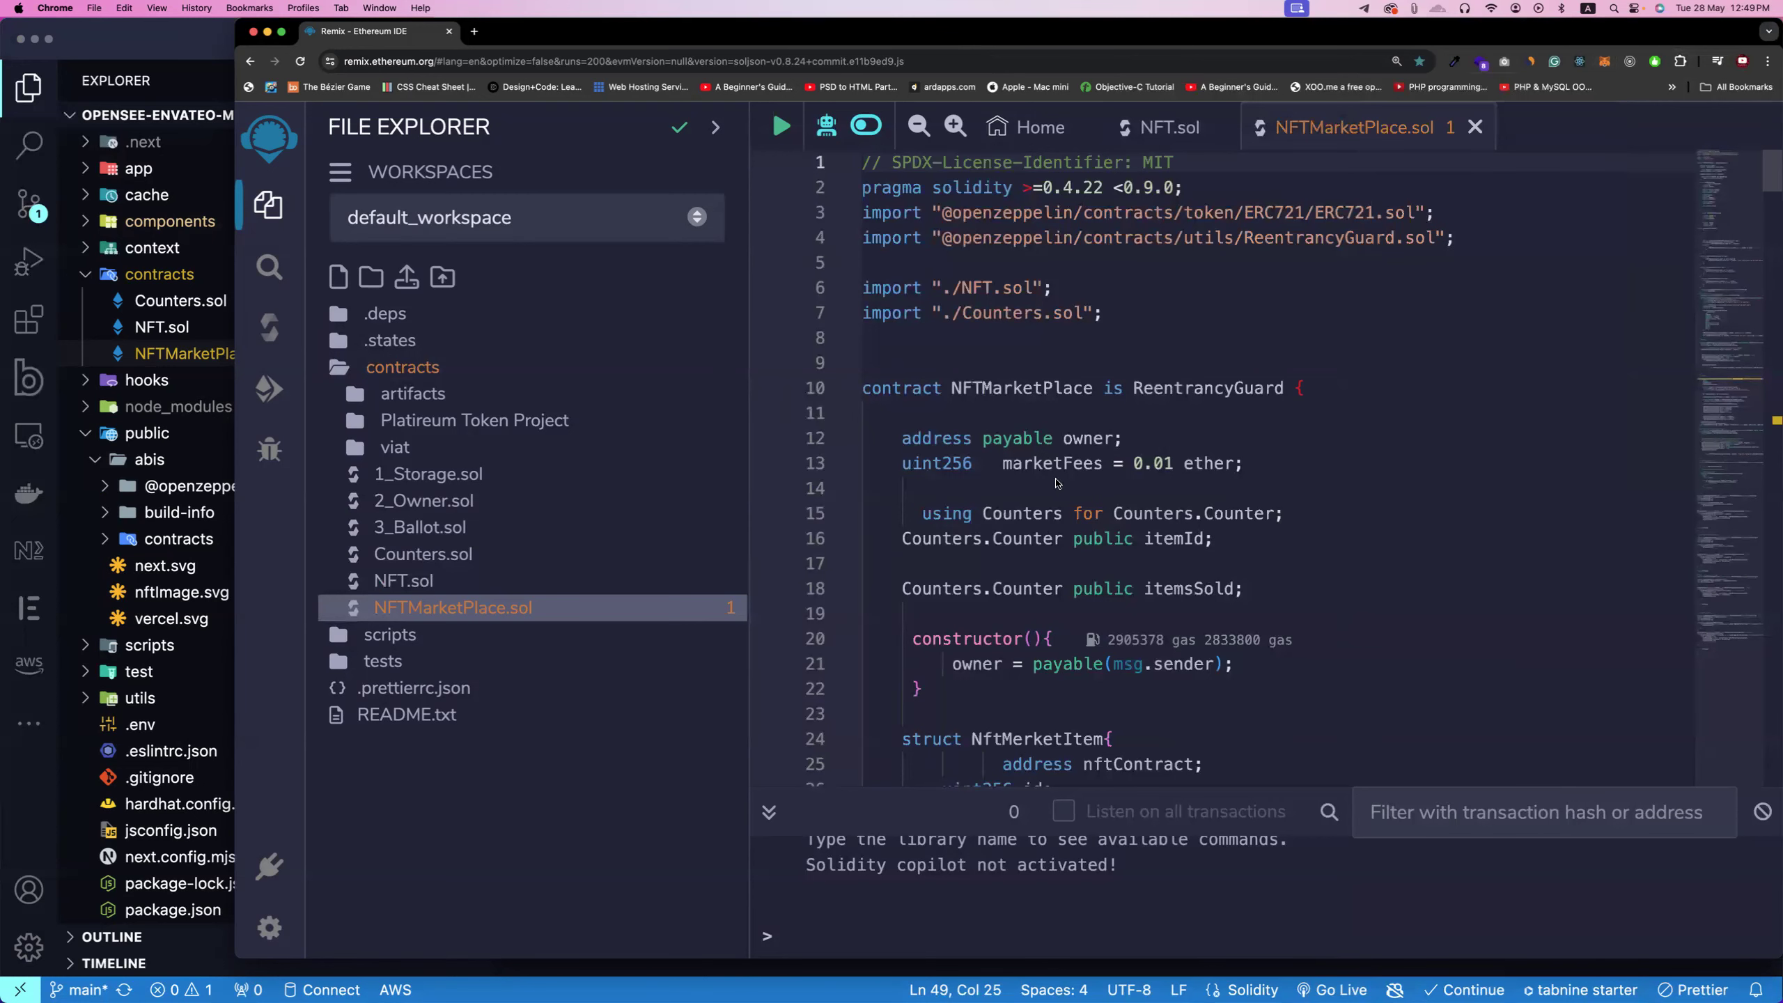
{"action": "double_click", "coordinate": [1113, 468]}
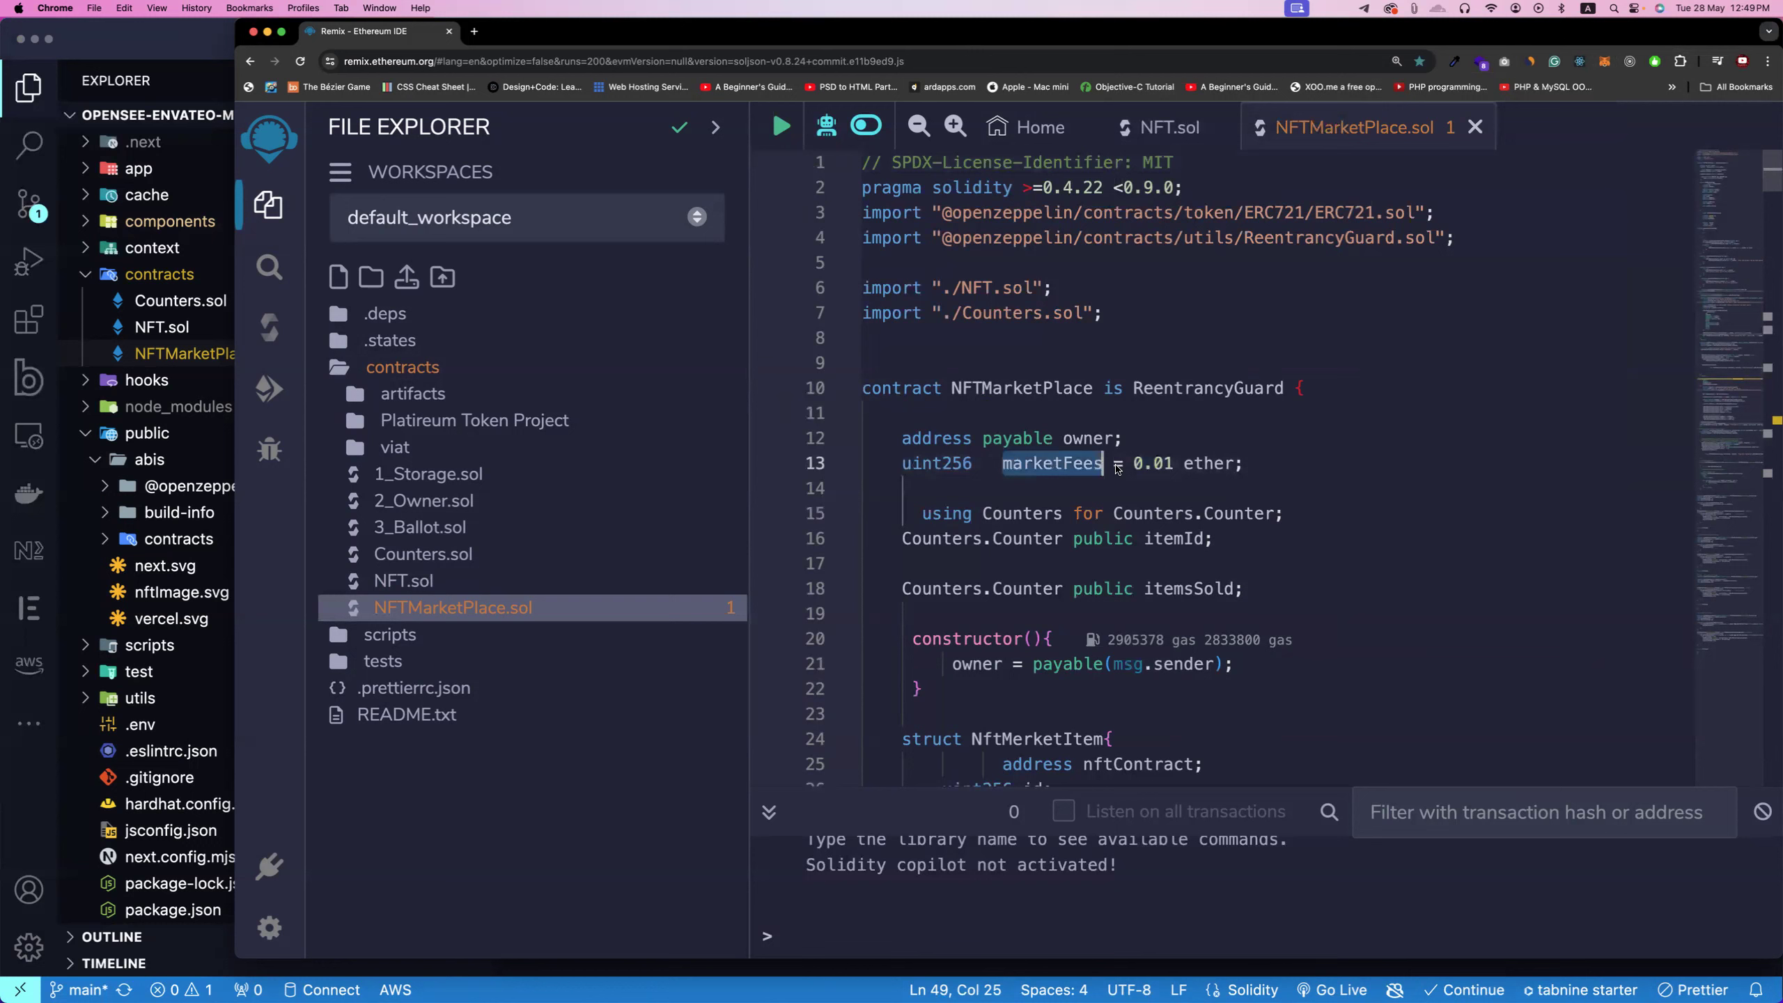
{"action": "left_click_drag", "start_coordinate": [1244, 467], "coordinate": [1001, 469]}
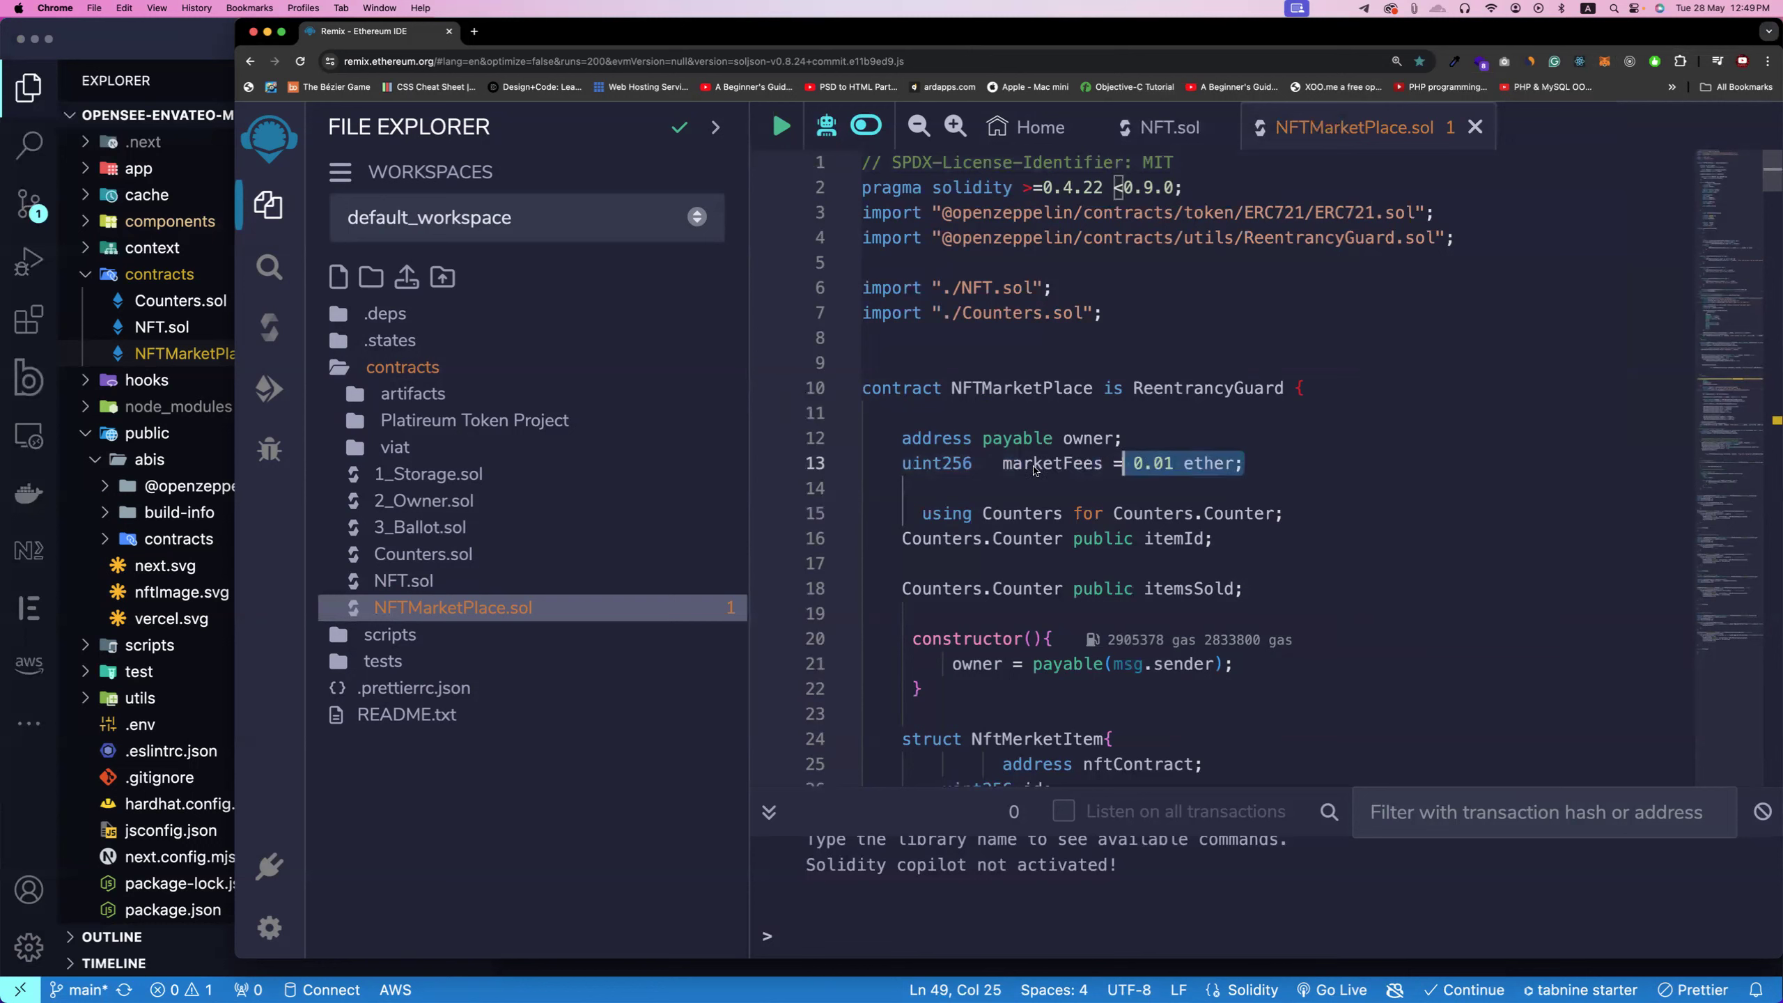
{"action": "left_click", "coordinate": [1114, 470]}
{"action": "left_click_drag", "start_coordinate": [1175, 468], "coordinate": [1135, 469]}
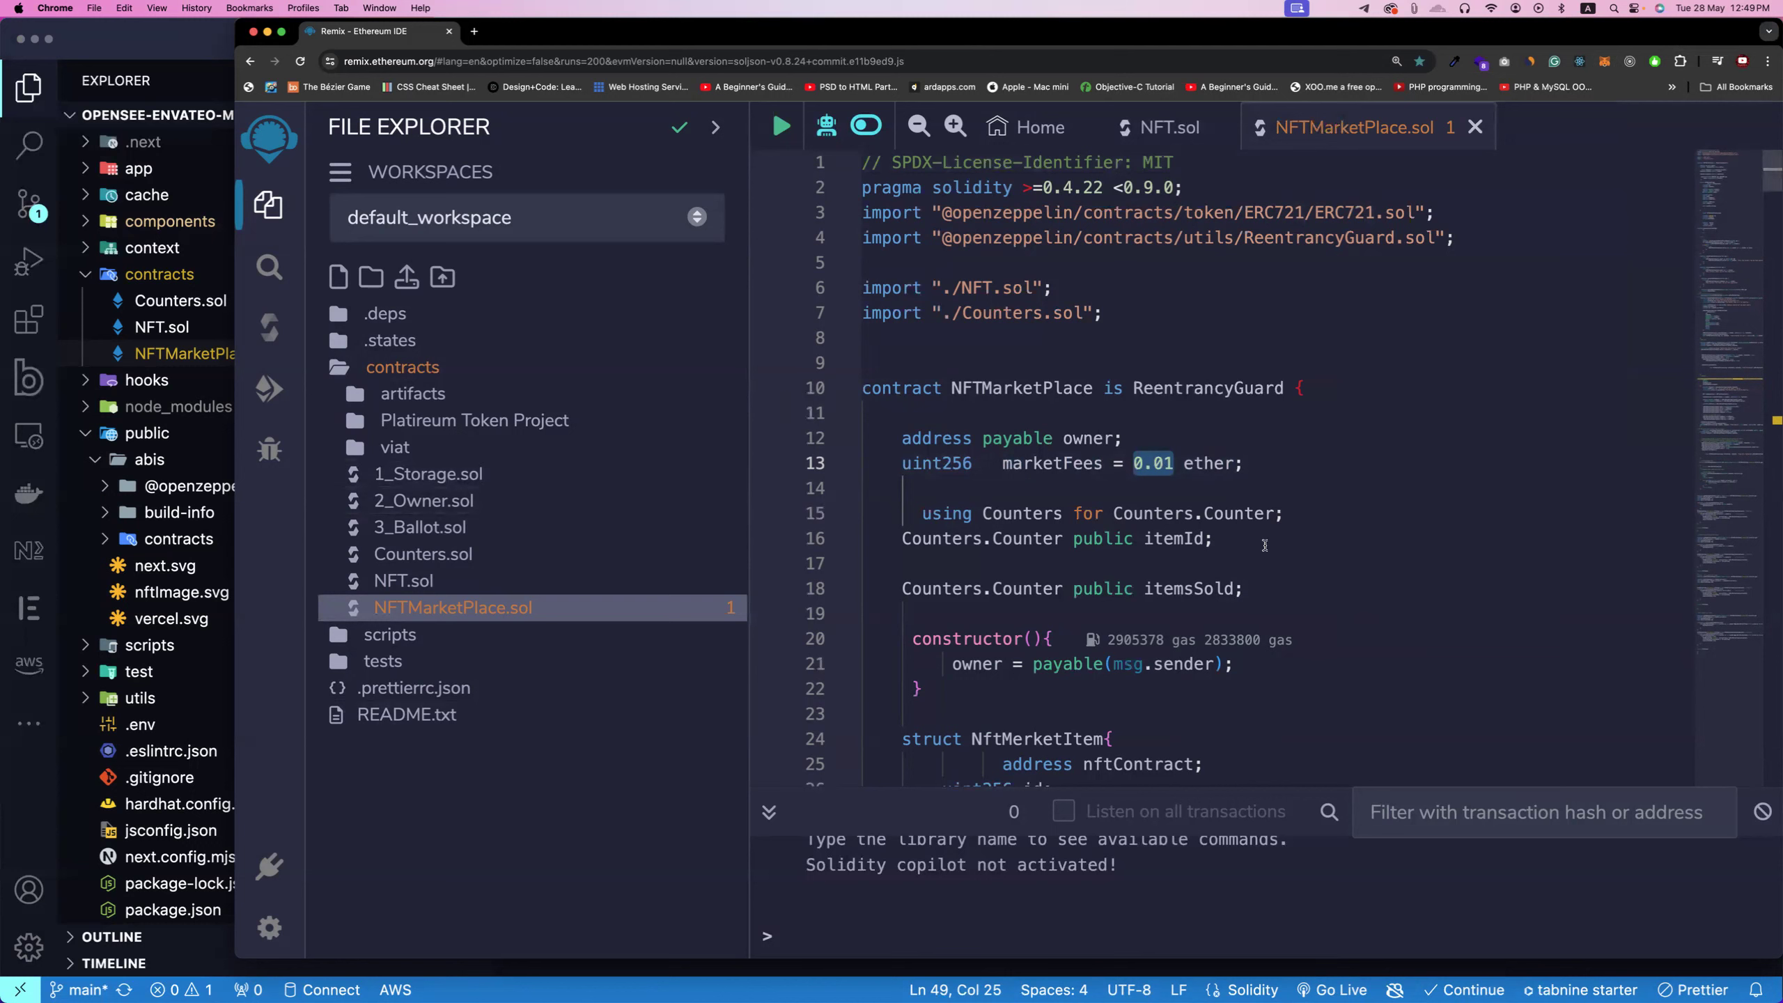
Step: Move the caret to the empty line below itemId in NFTMarketPlace.sol
{"action": "left_click", "coordinate": [1240, 561]}
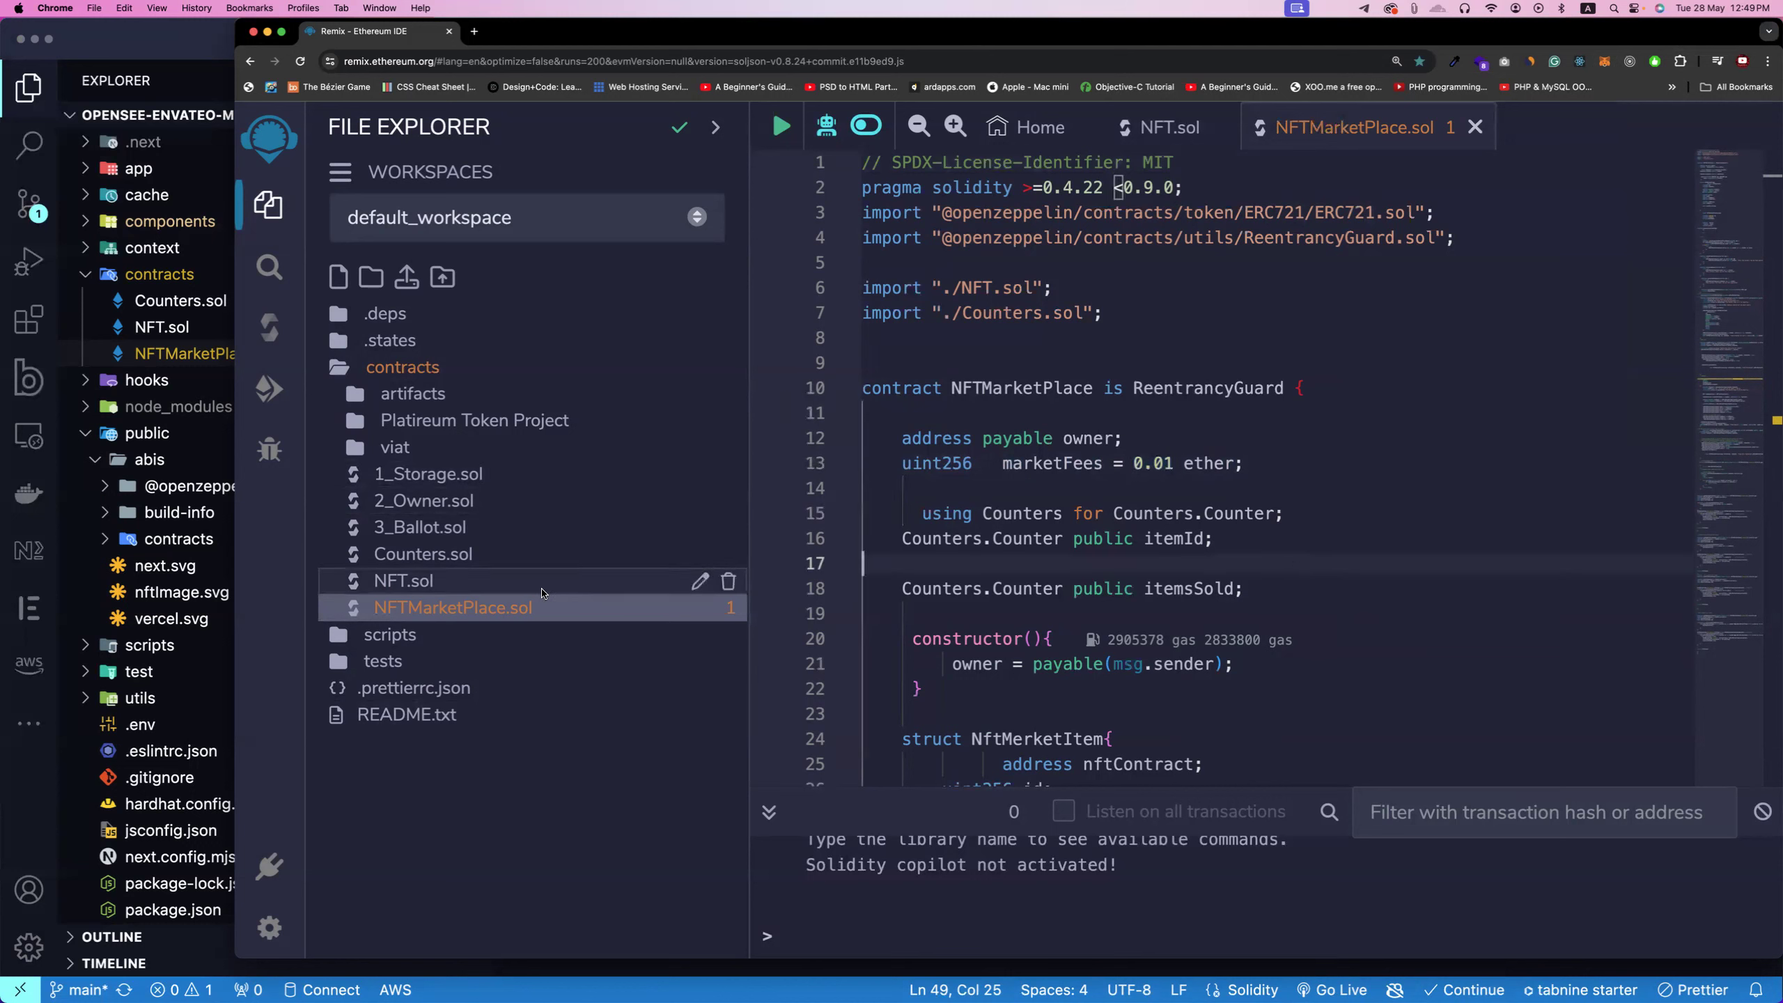
{"action": "left_click", "coordinate": [1186, 538]}
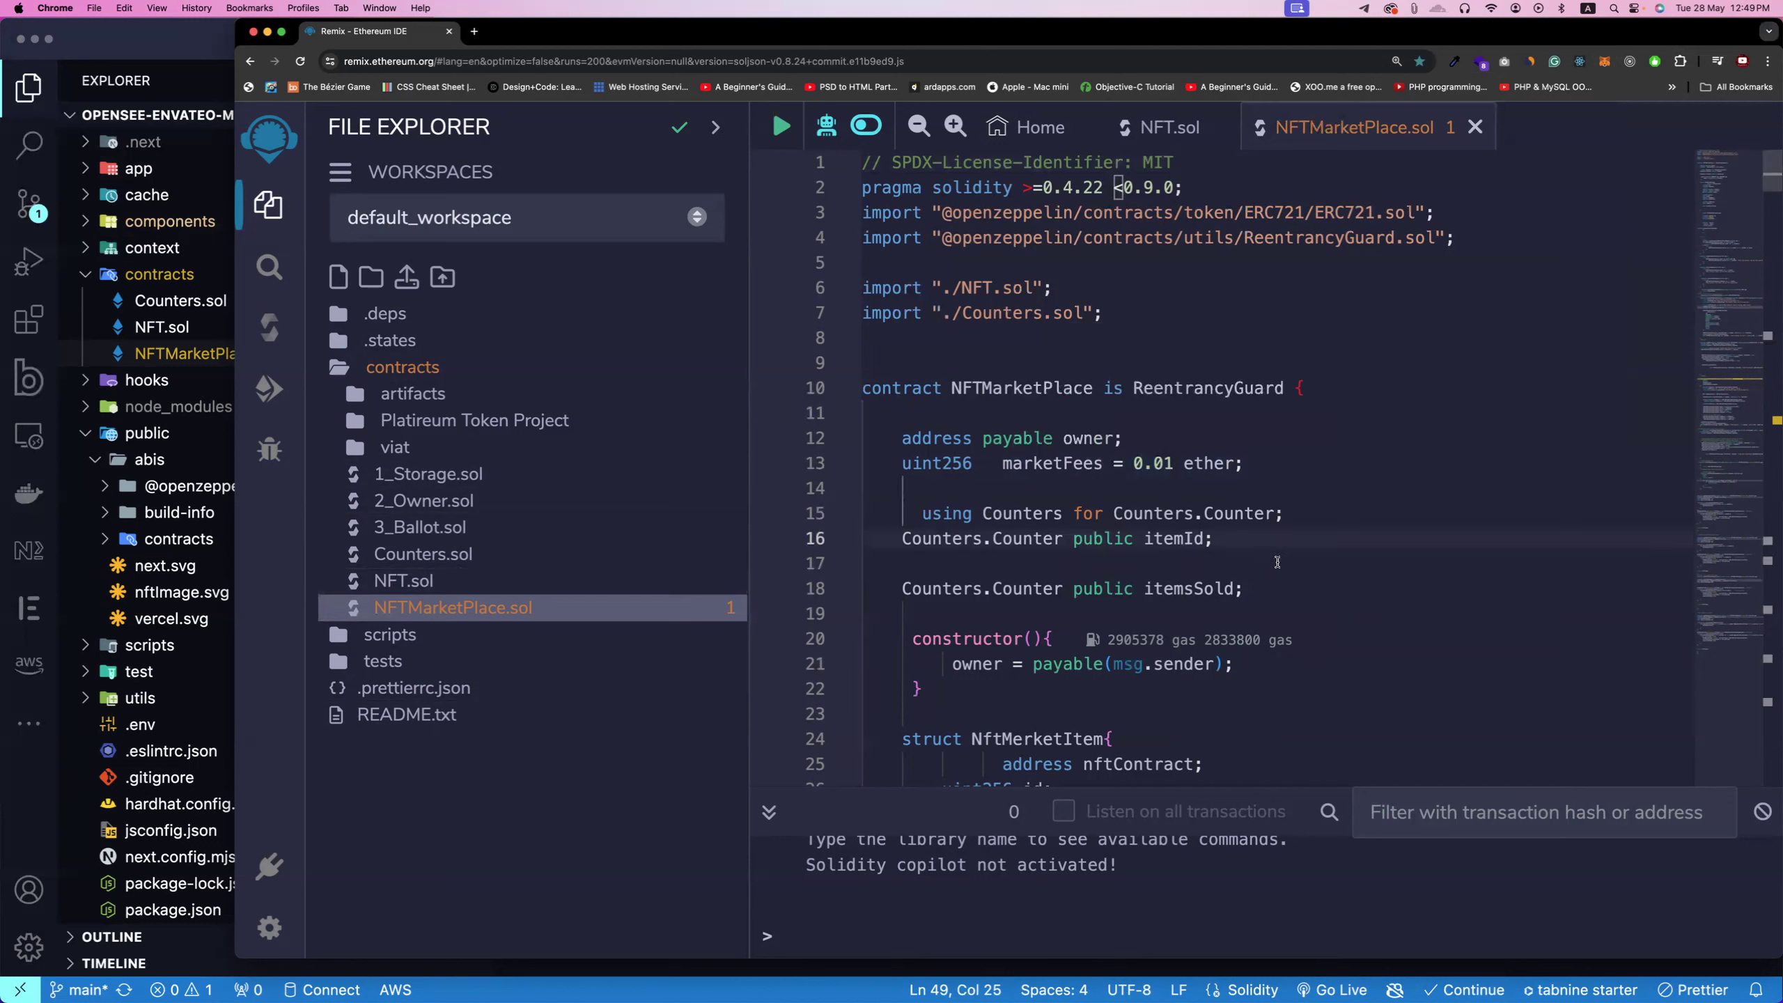
{"action": "key", "text": "Down"}
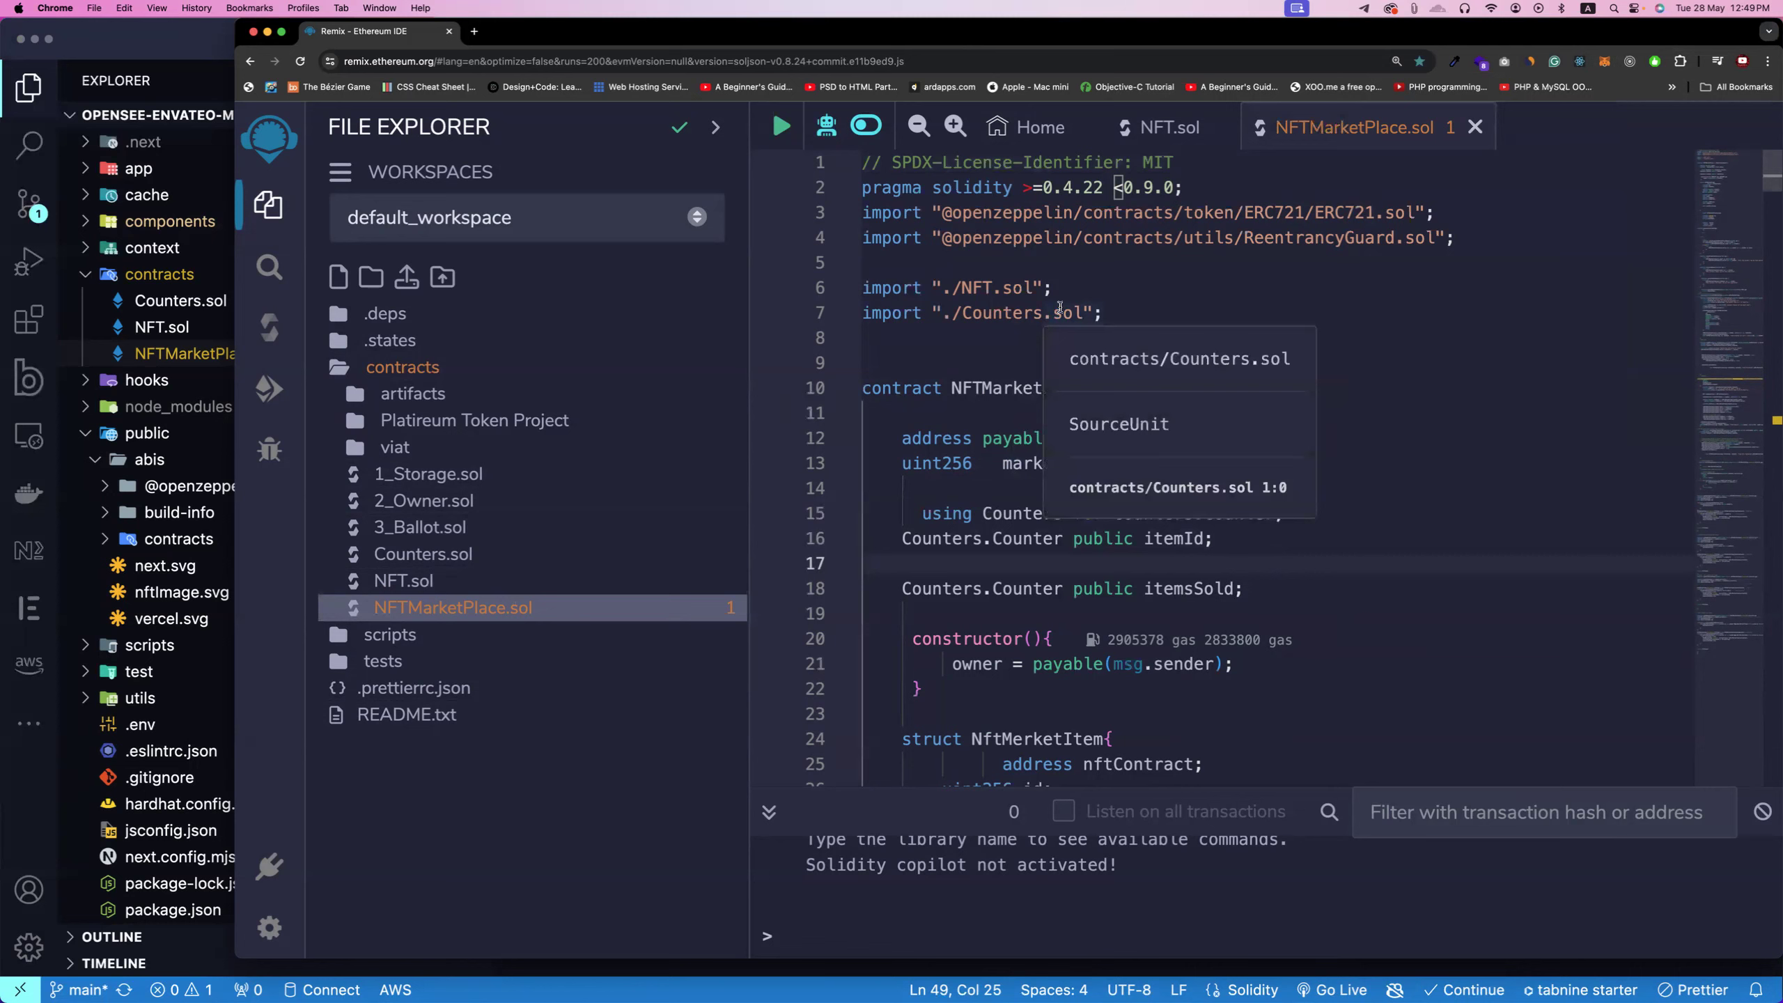
Step: Set the Remix deploy environment to Injected Provider - MetaMask on Sepolia
{"action": "left_click", "coordinate": [272, 384]}
{"action": "left_click", "coordinate": [499, 212]}
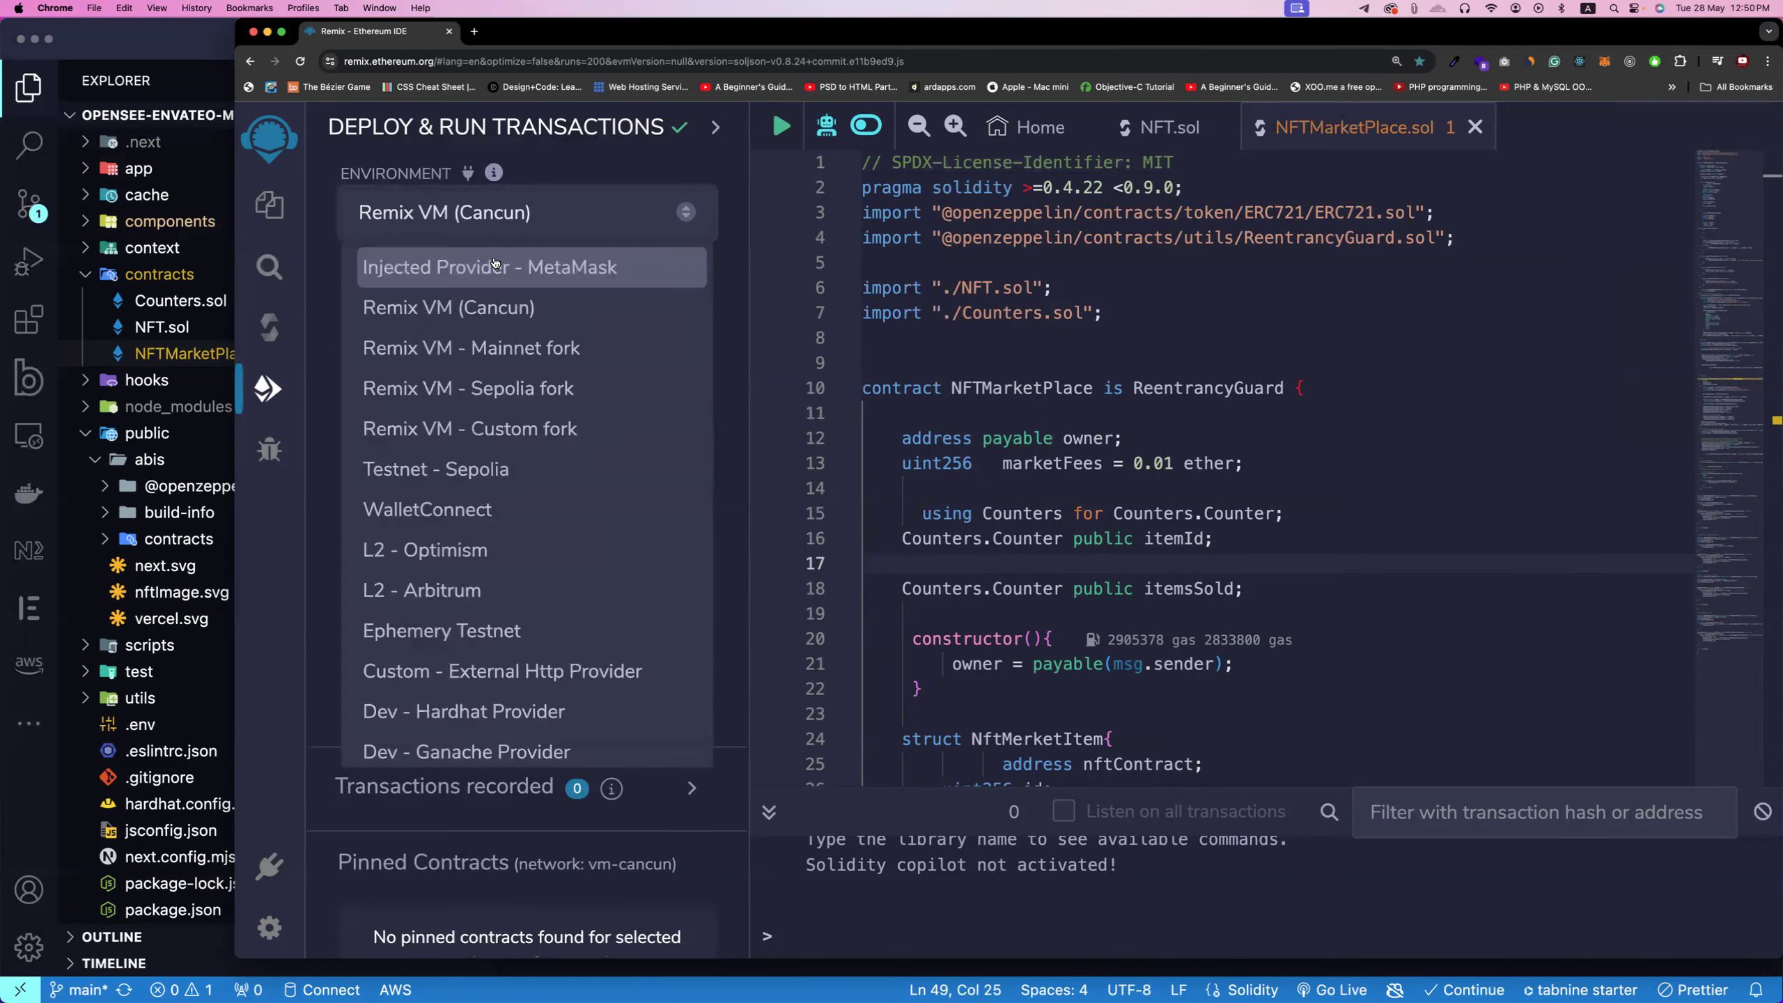
{"action": "left_click", "coordinate": [494, 266]}
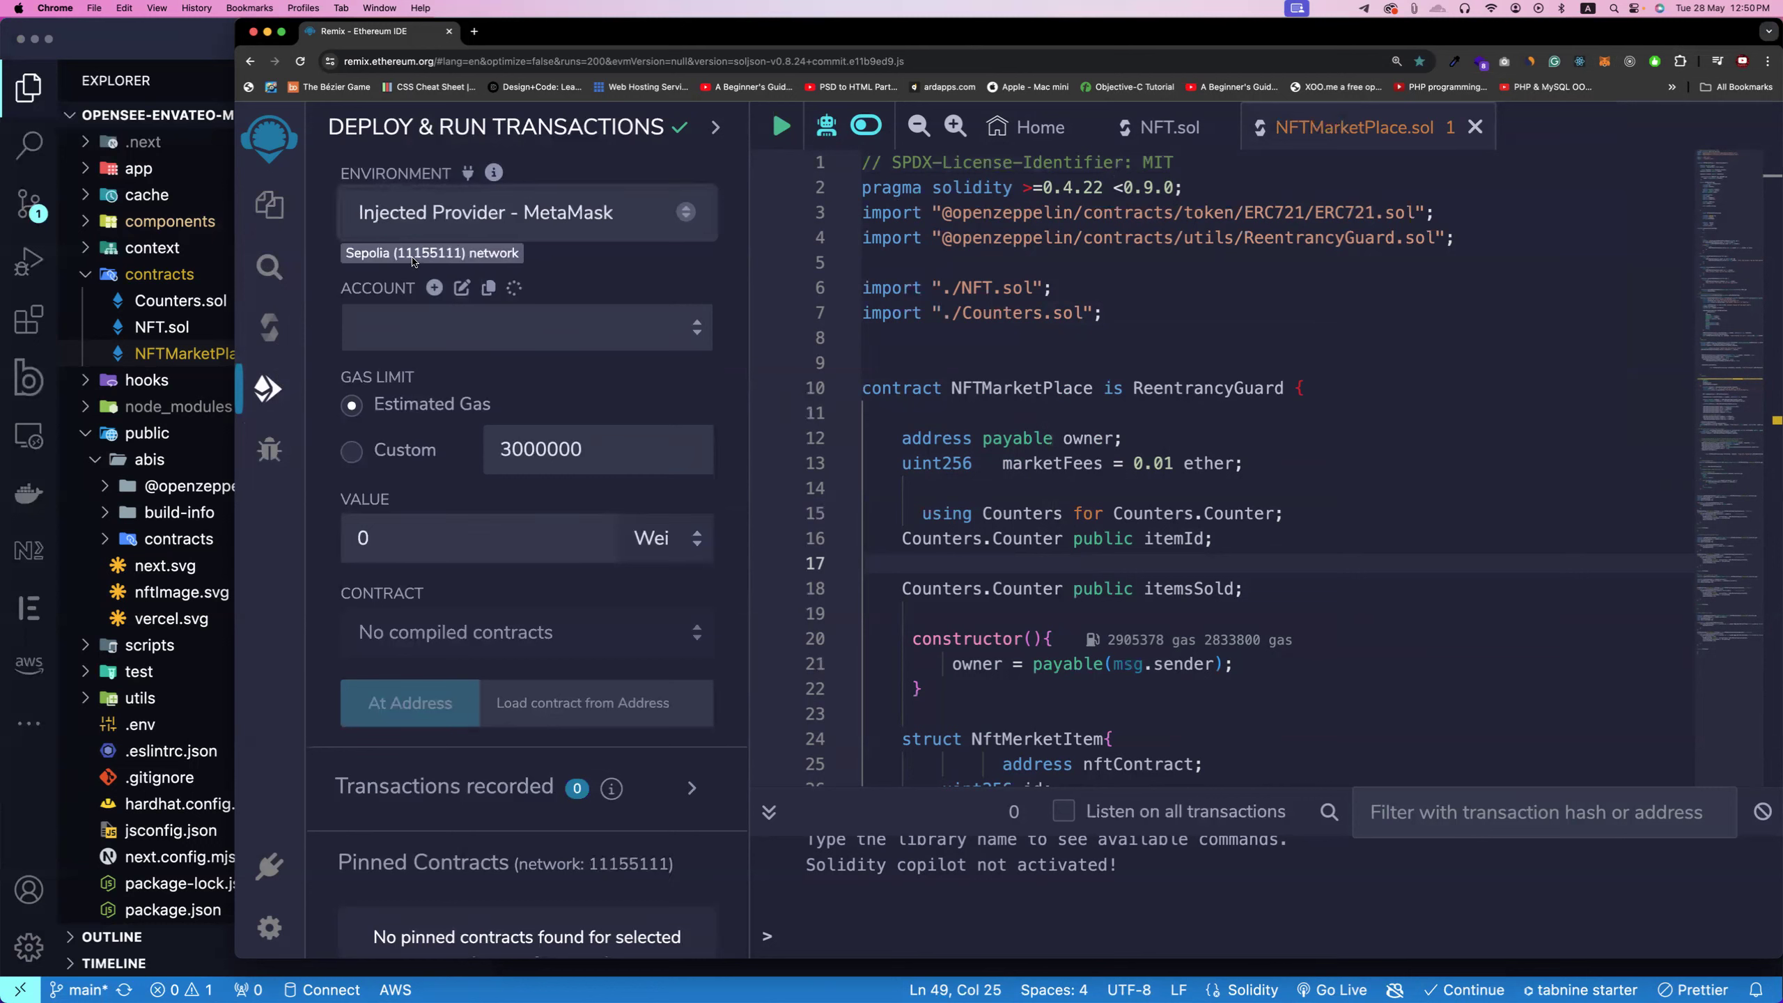
{"action": "left_click", "coordinate": [1606, 62]}
Step: Load chainlist.org in a new tab, then go back to the Remix tab
{"action": "left_click", "coordinate": [478, 30]}
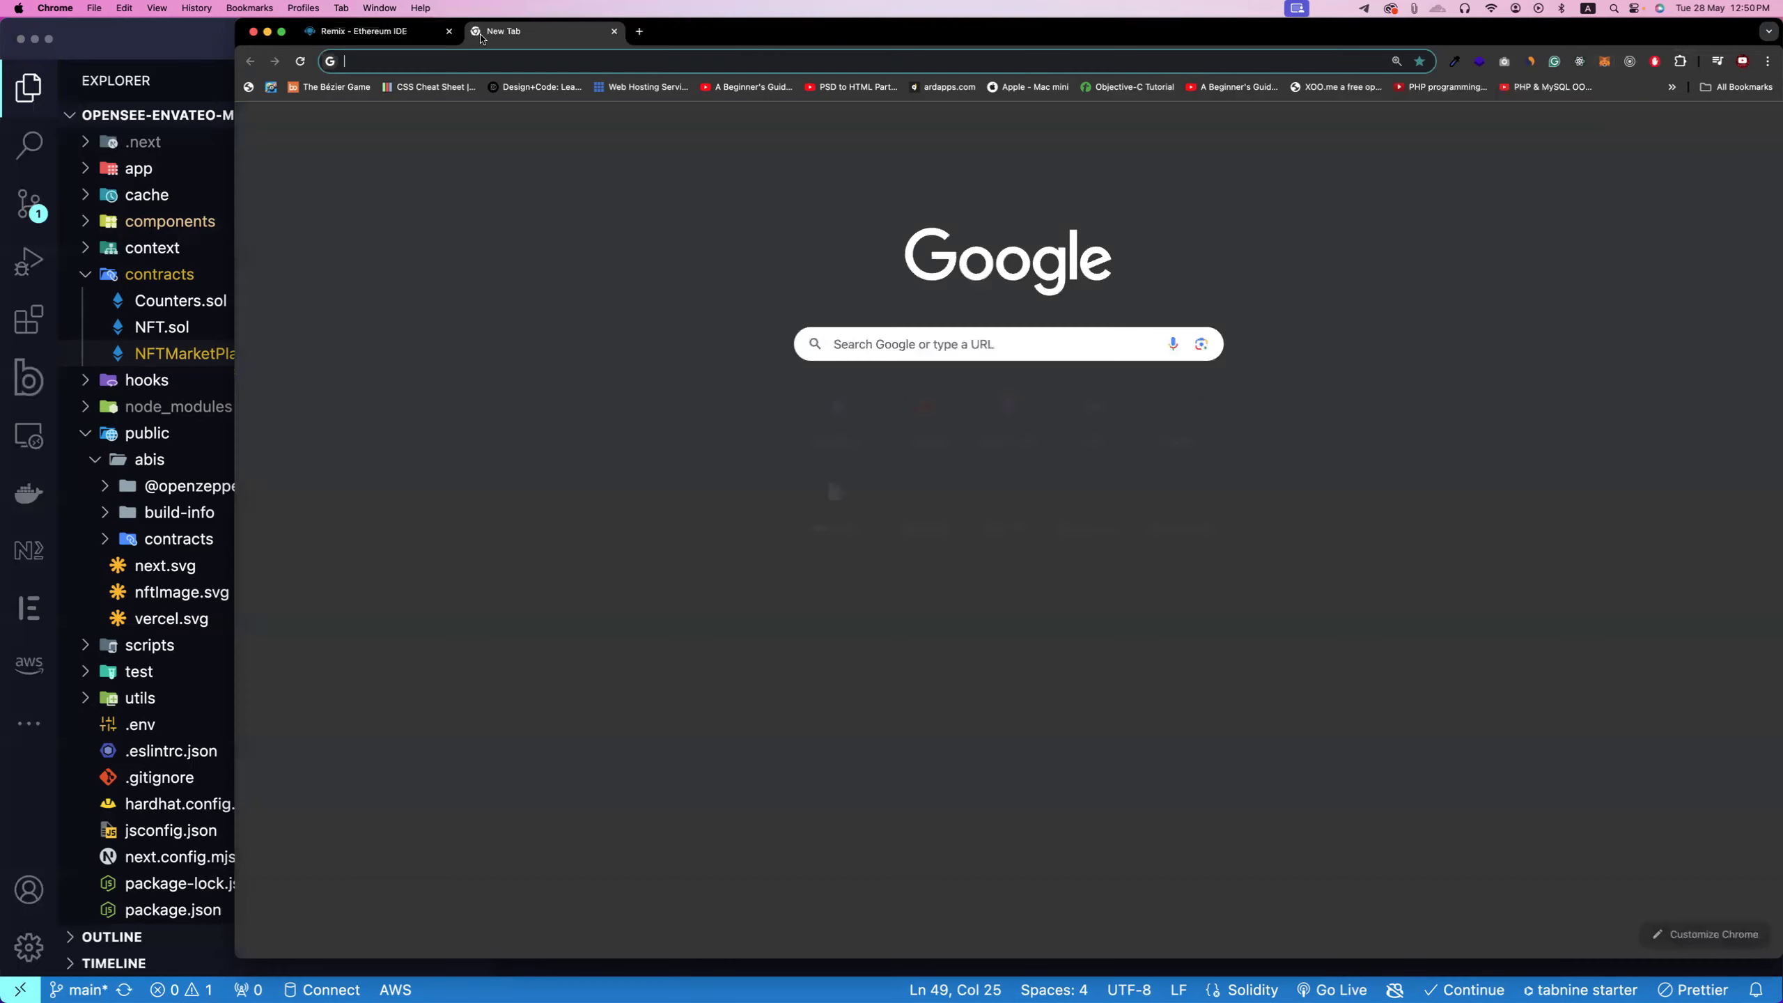
{"action": "type", "text": "chain"}
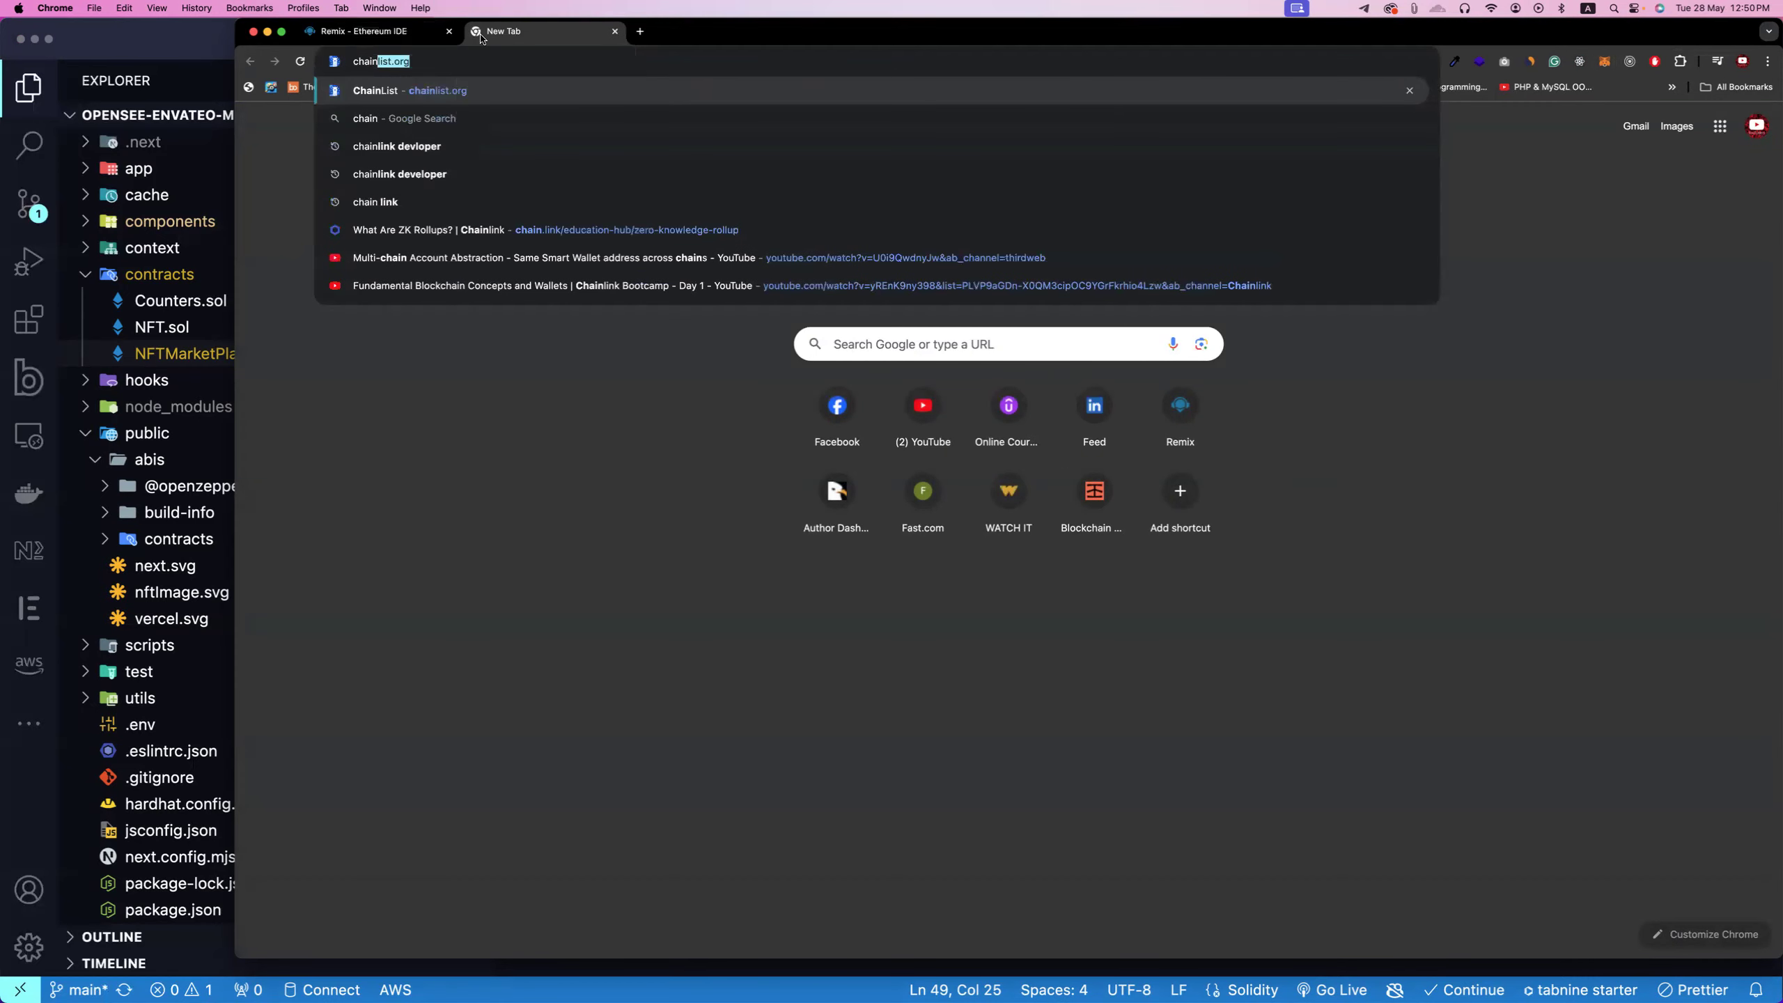
{"action": "key", "text": "Return"}
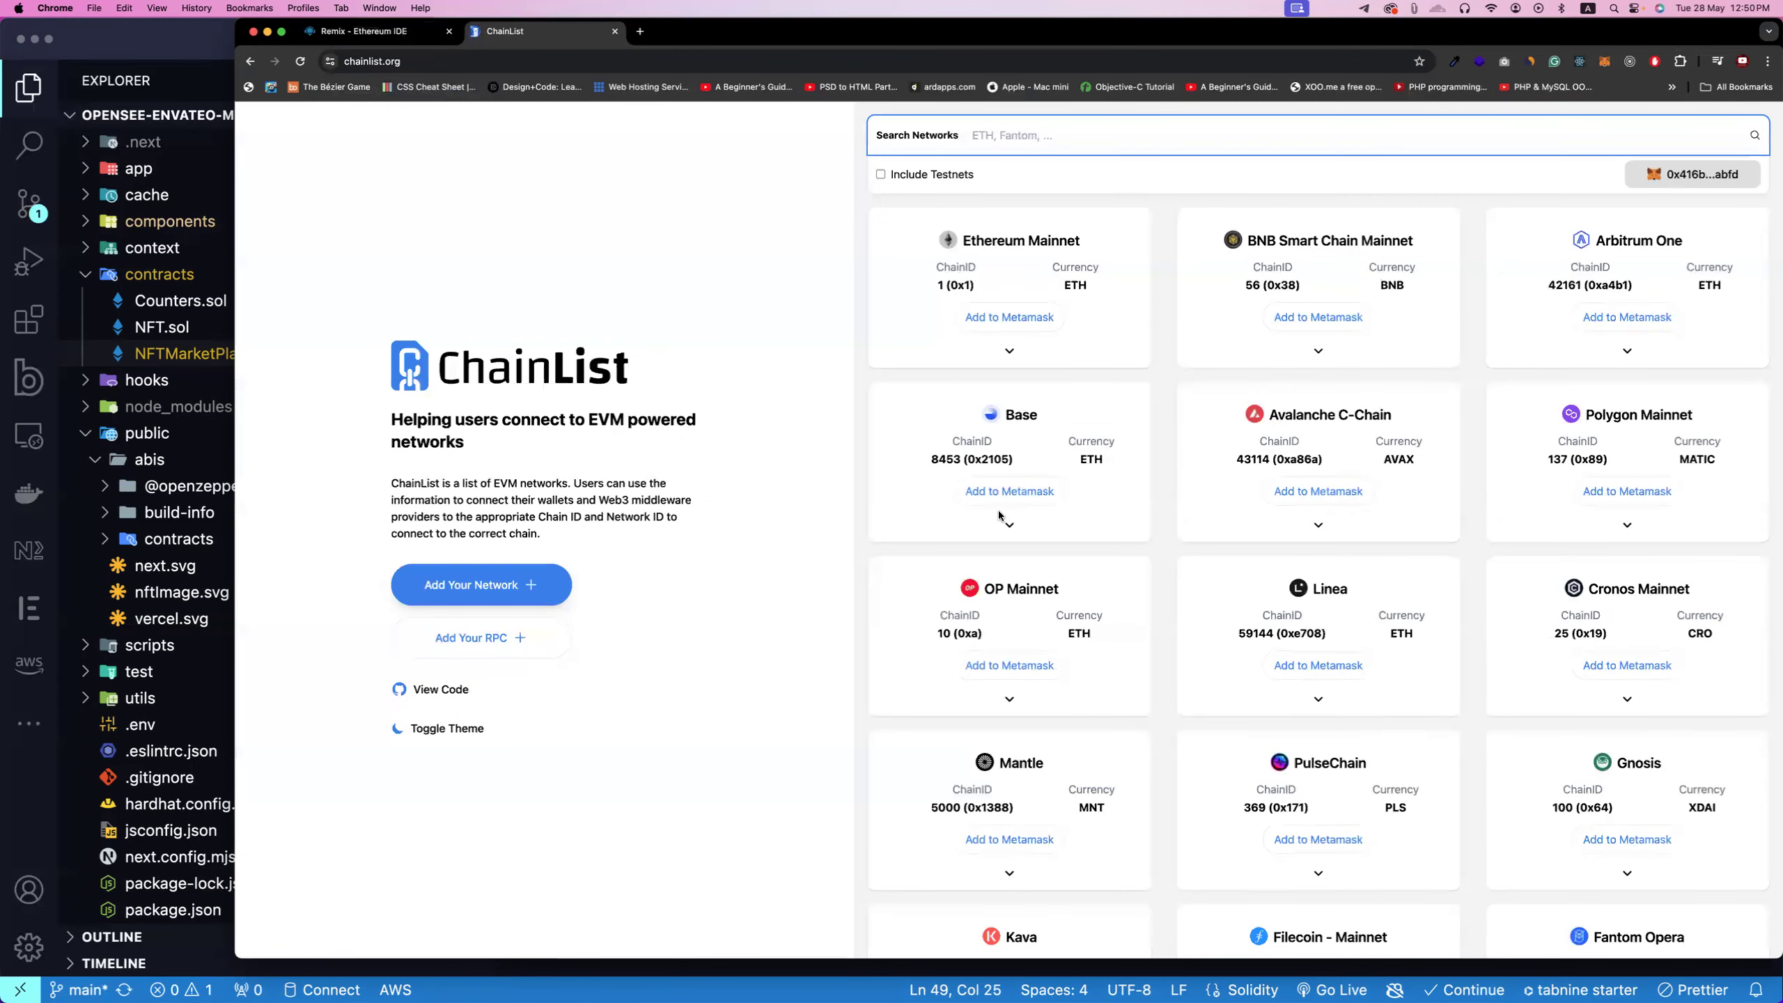
{"action": "scroll", "coordinate": [1003, 517], "scroll_direction": "down", "scroll_amount": 5}
{"action": "scroll", "coordinate": [1003, 517], "scroll_direction": "down", "scroll_amount": 5}
{"action": "scroll", "coordinate": [997, 515], "scroll_direction": "down", "scroll_amount": 5}
{"action": "scroll", "coordinate": [997, 516], "scroll_direction": "down", "scroll_amount": 5}
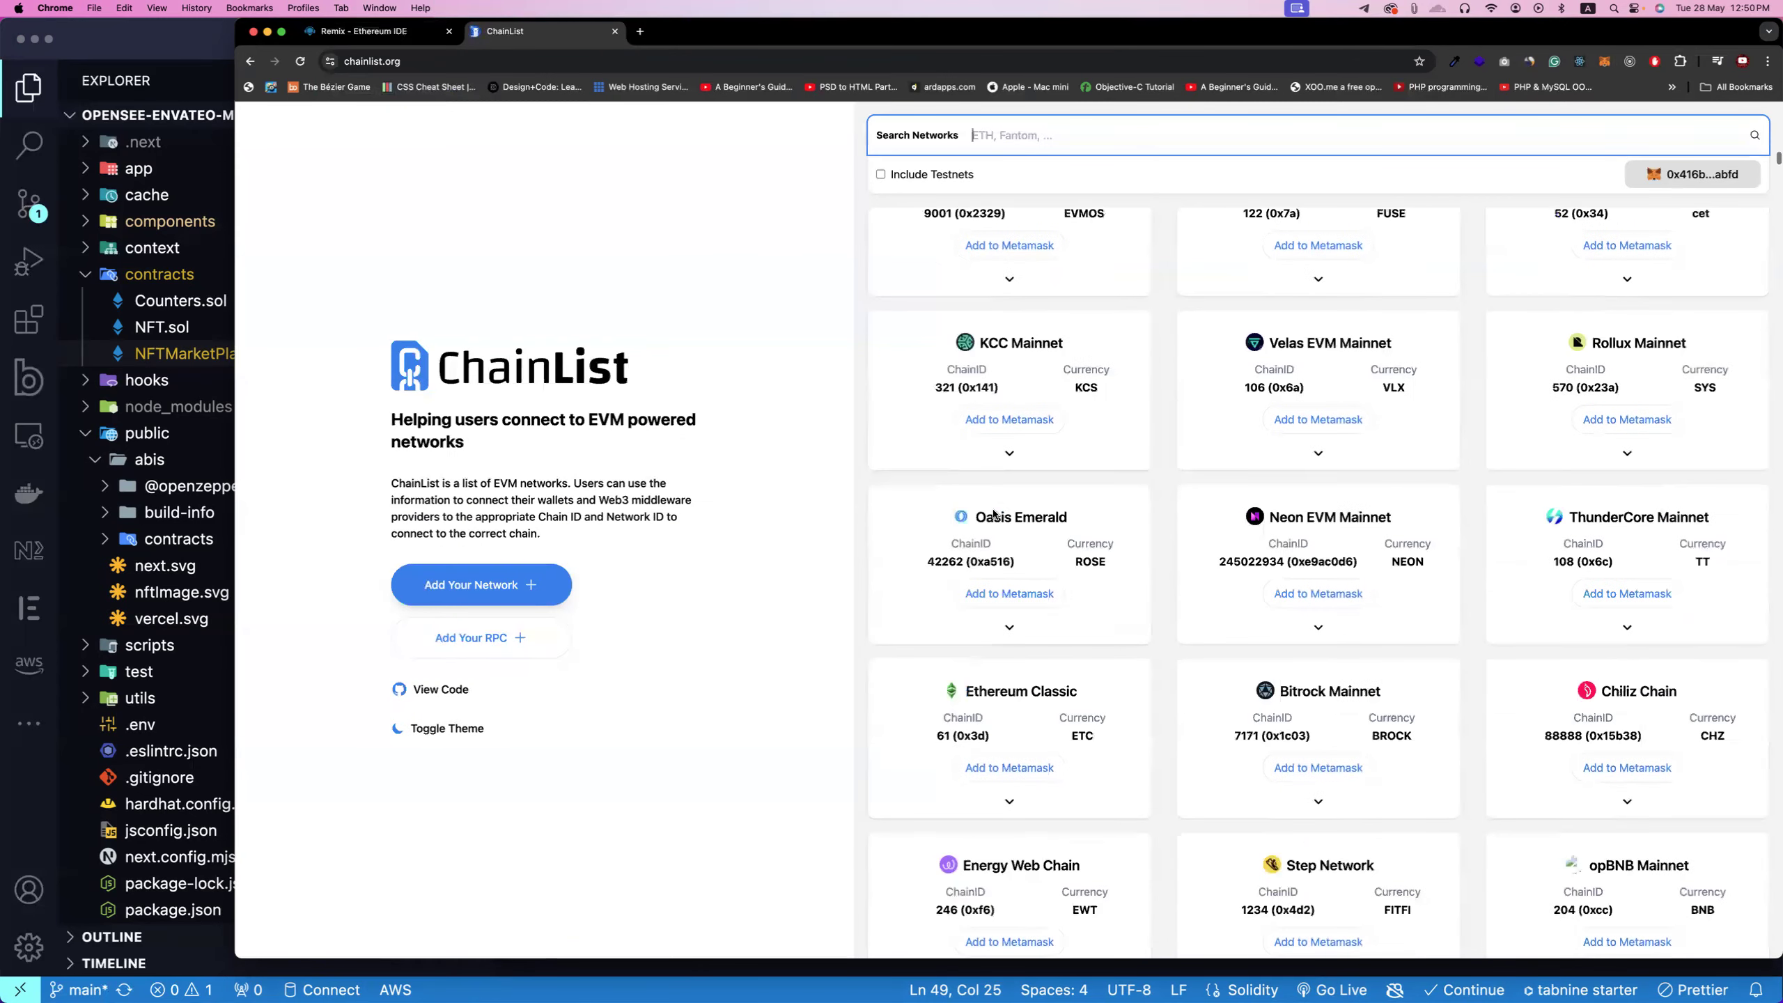
{"action": "scroll", "coordinate": [997, 516], "scroll_direction": "down", "scroll_amount": 5}
{"action": "key", "text": "ctrl+shift+Tab"}
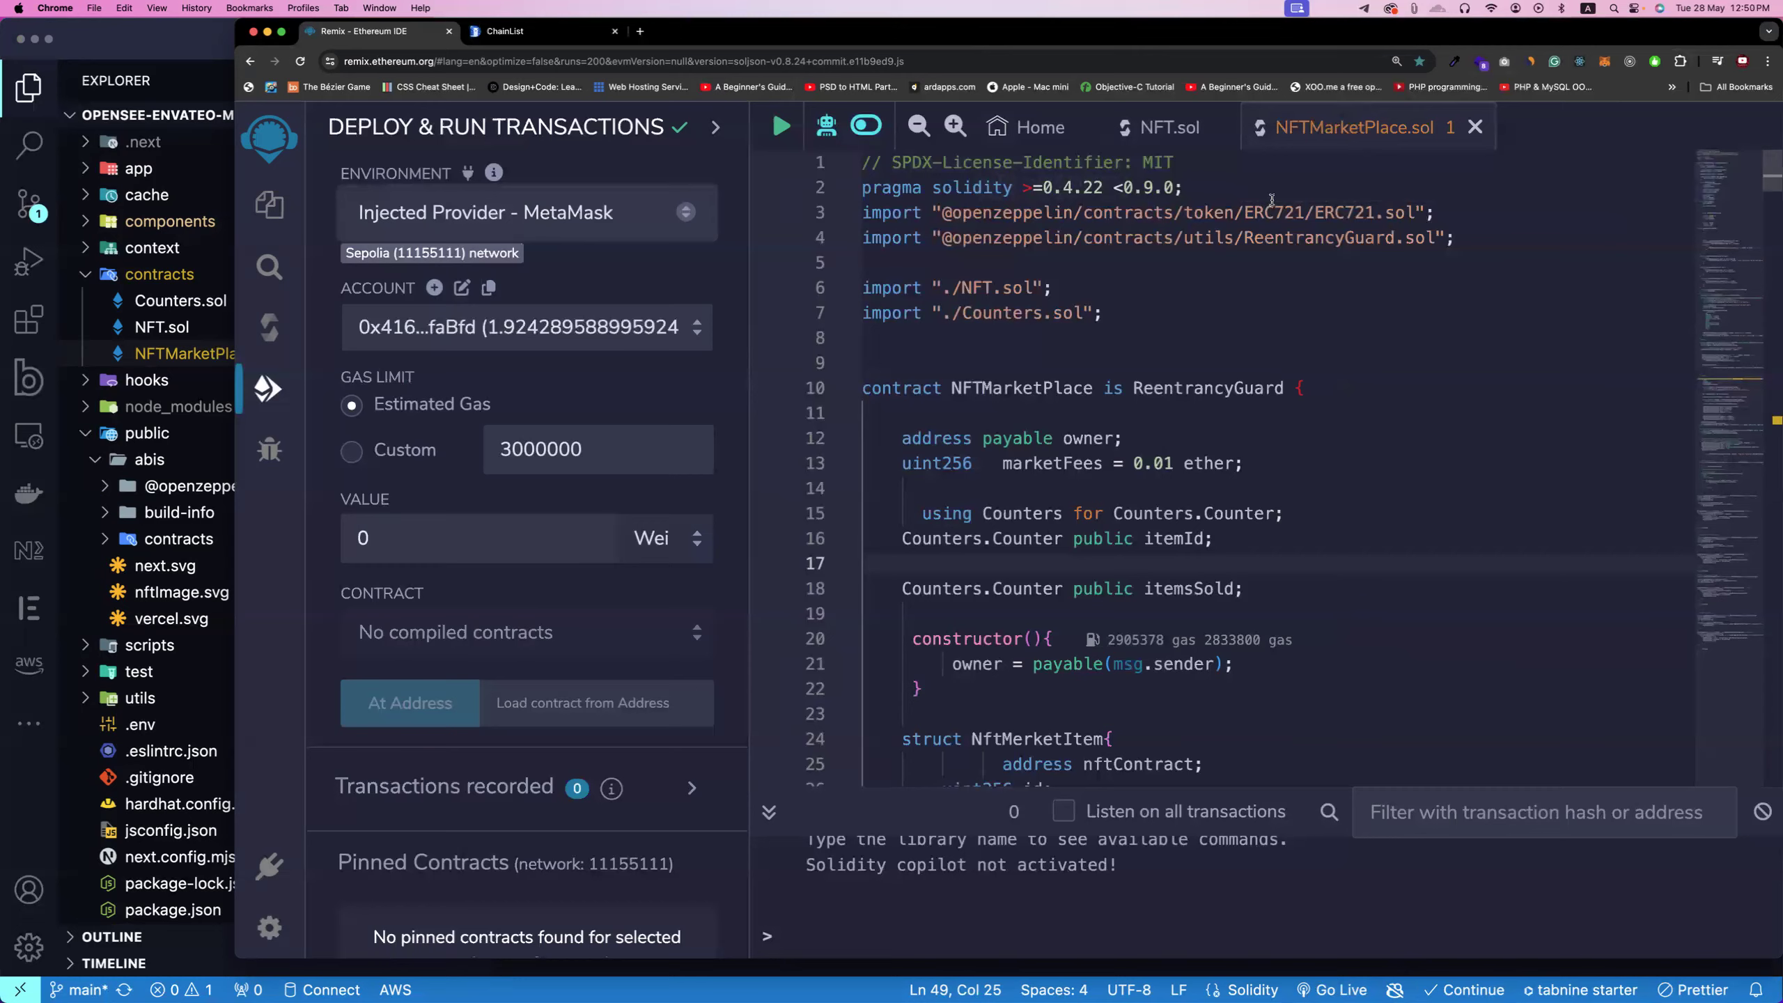
Step: Compile the NFTMarketPlace contract with Cmd+S
{"action": "left_click", "coordinate": [268, 391]}
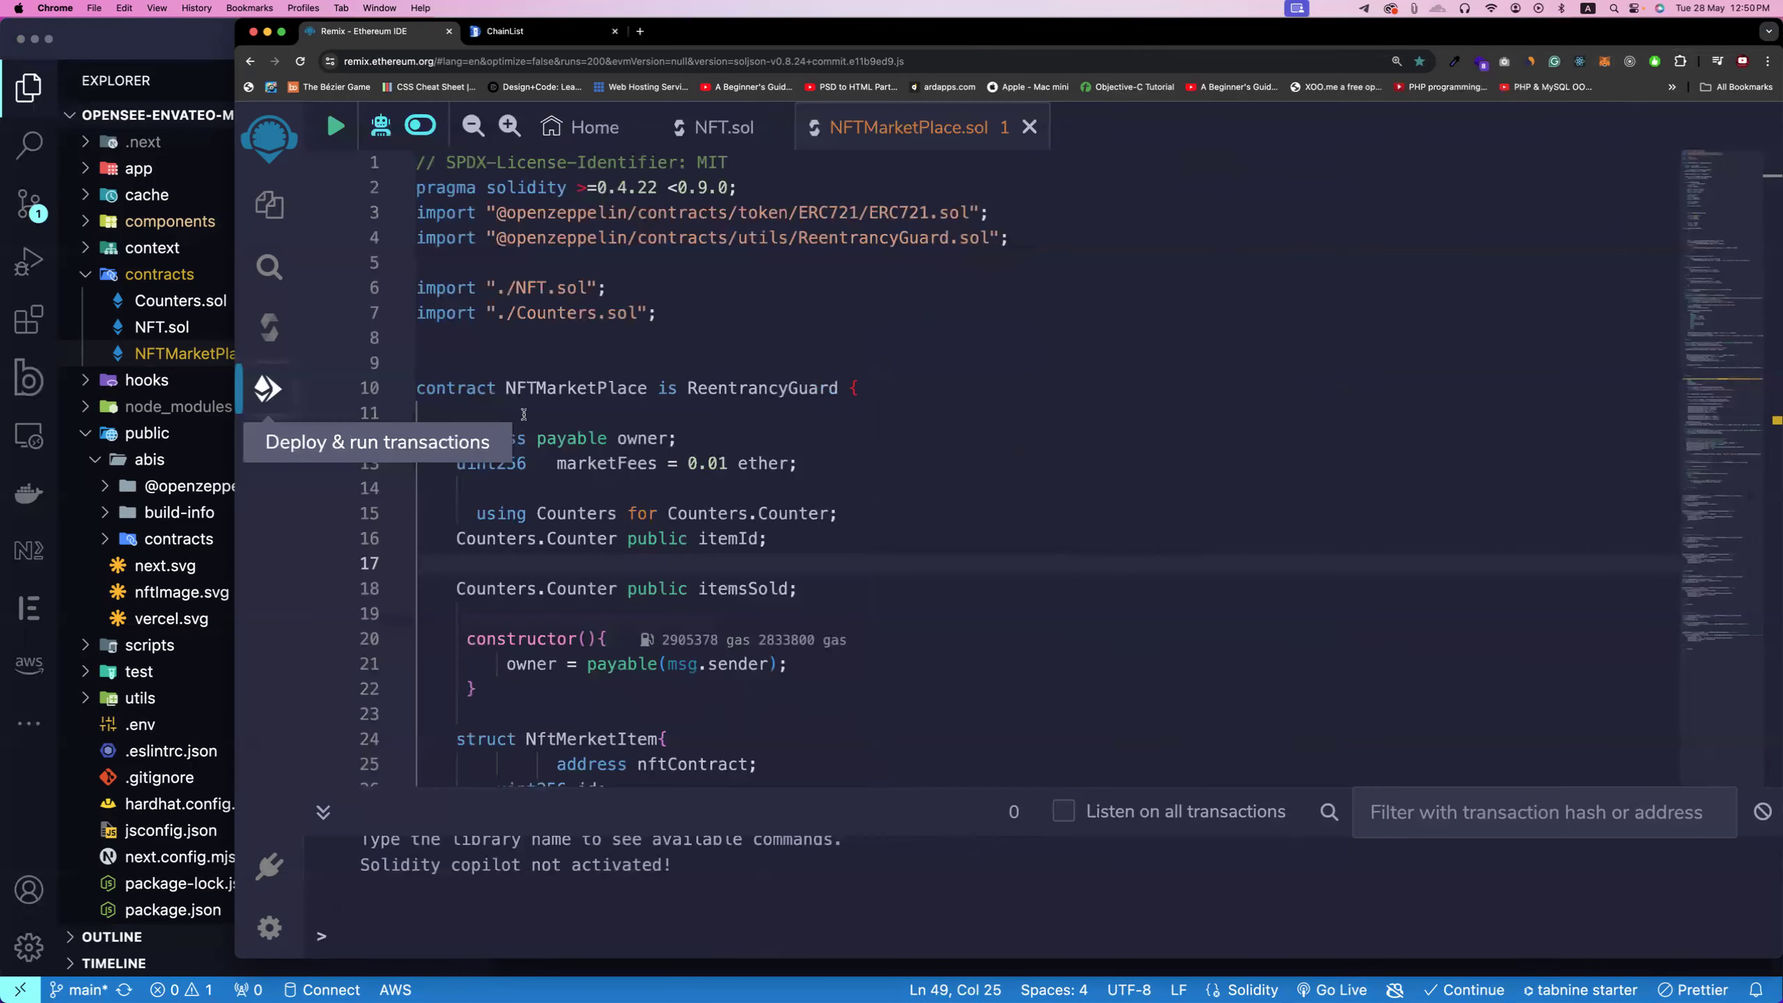
{"action": "left_click", "coordinate": [268, 390]}
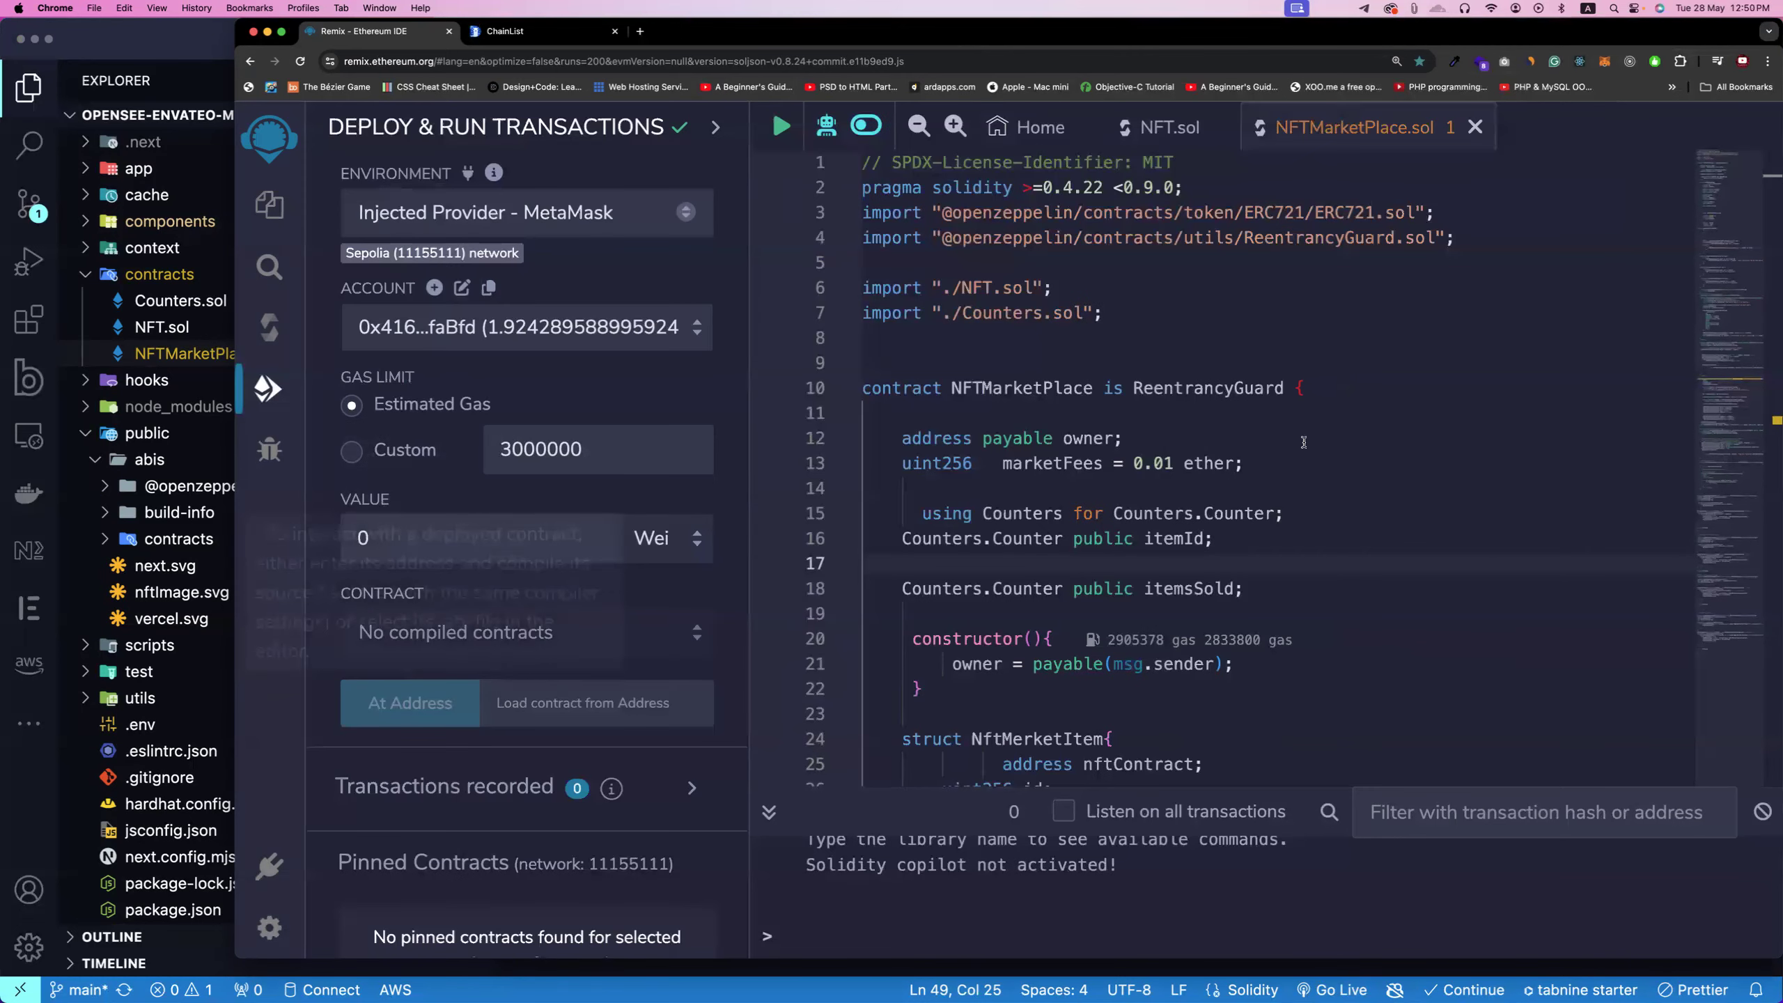
{"action": "left_click", "coordinate": [1345, 449]}
{"action": "key", "text": "super+s"}
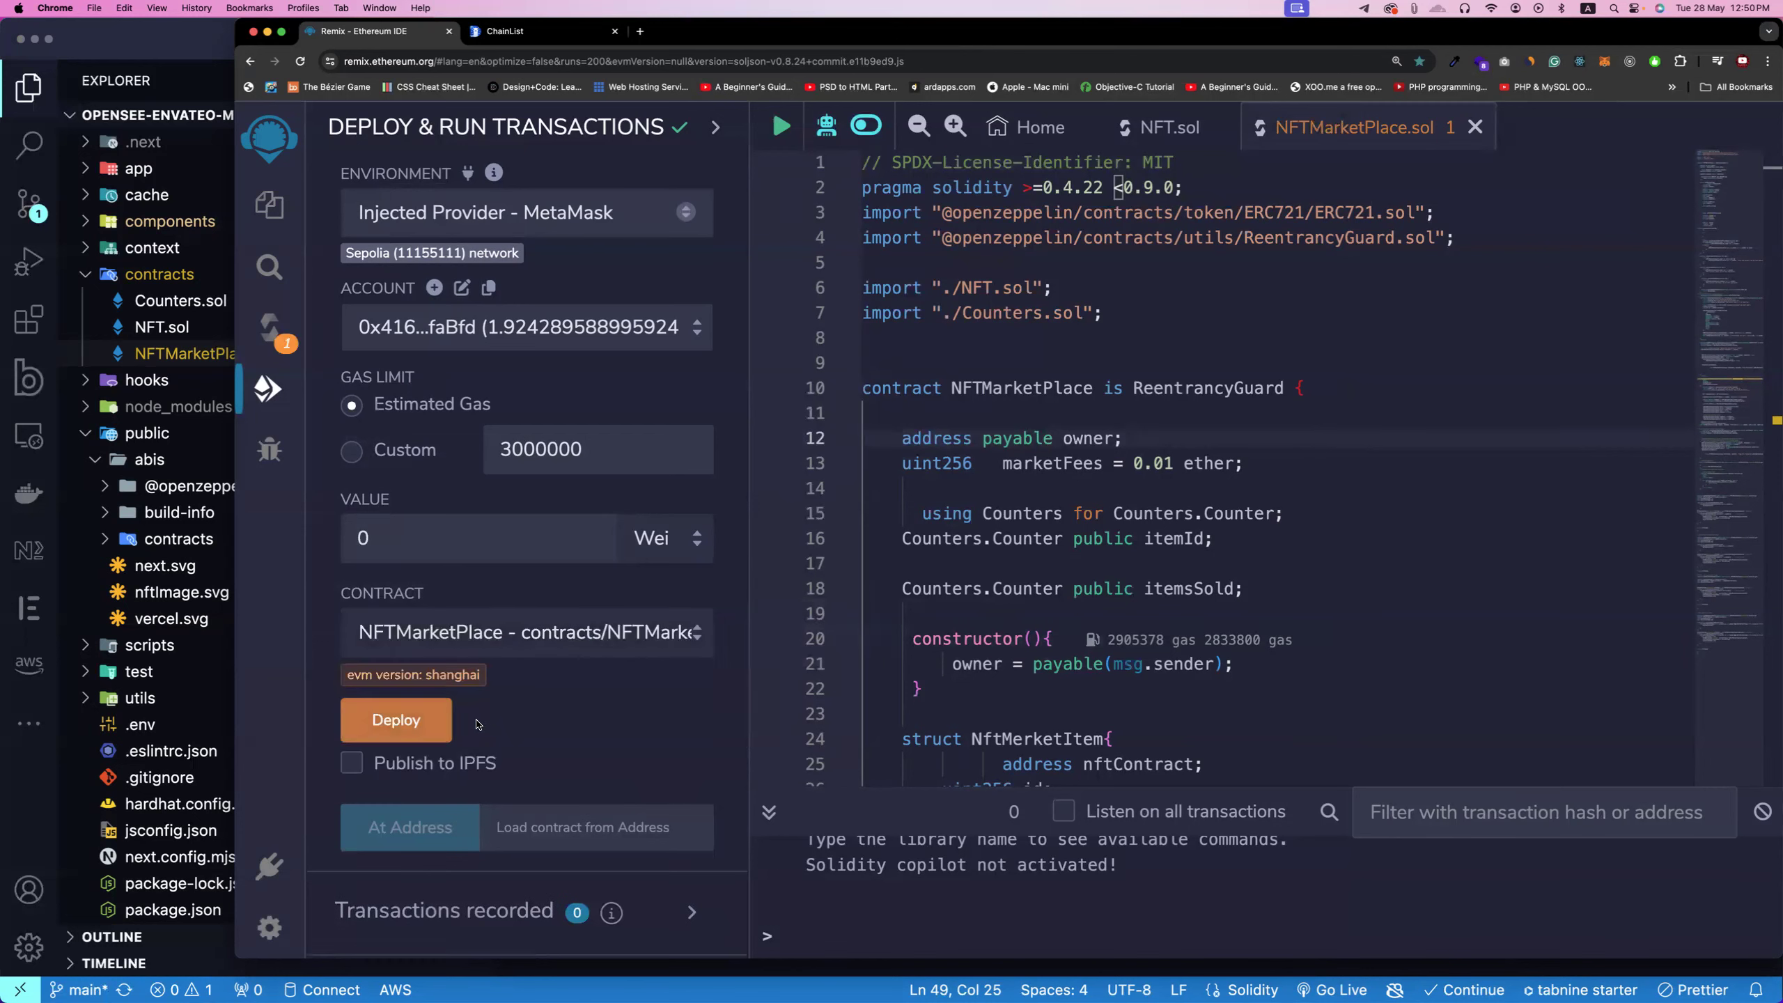
Step: Deploy NFTMarketPlace to Sepolia, confirm it in MetaMask, and copy its 0X886...2 address
{"action": "left_click", "coordinate": [386, 734]}
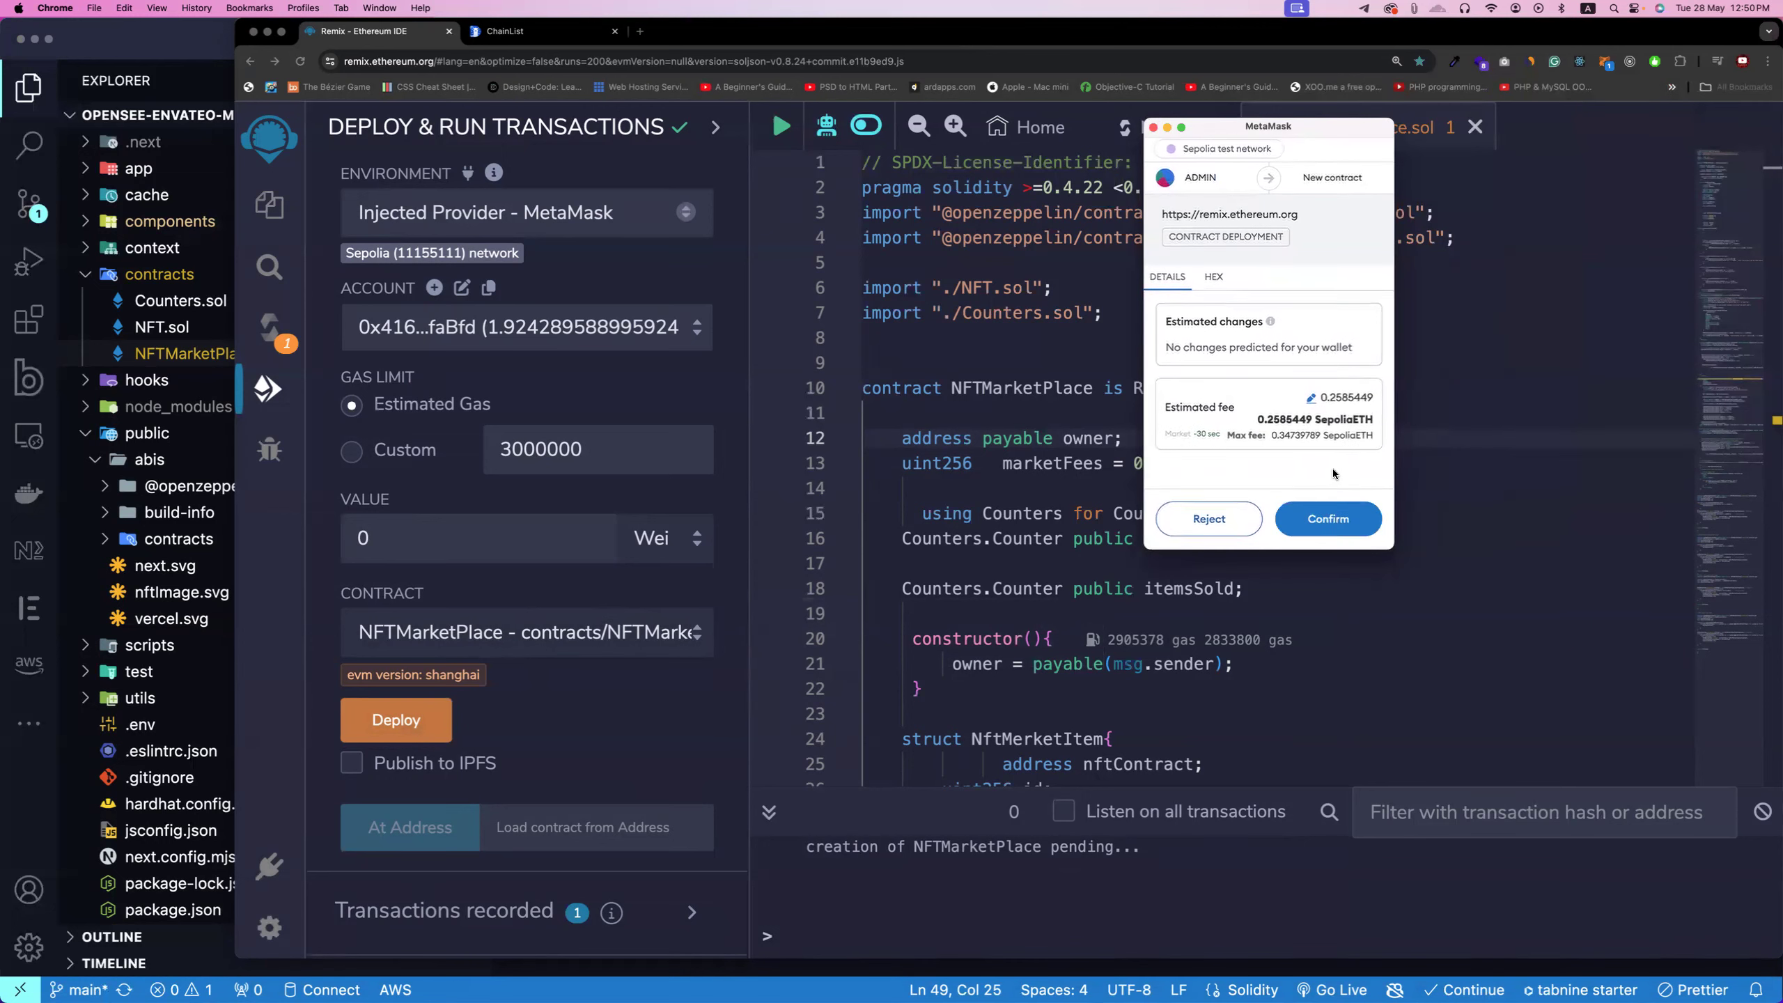
{"action": "left_click", "coordinate": [1346, 512]}
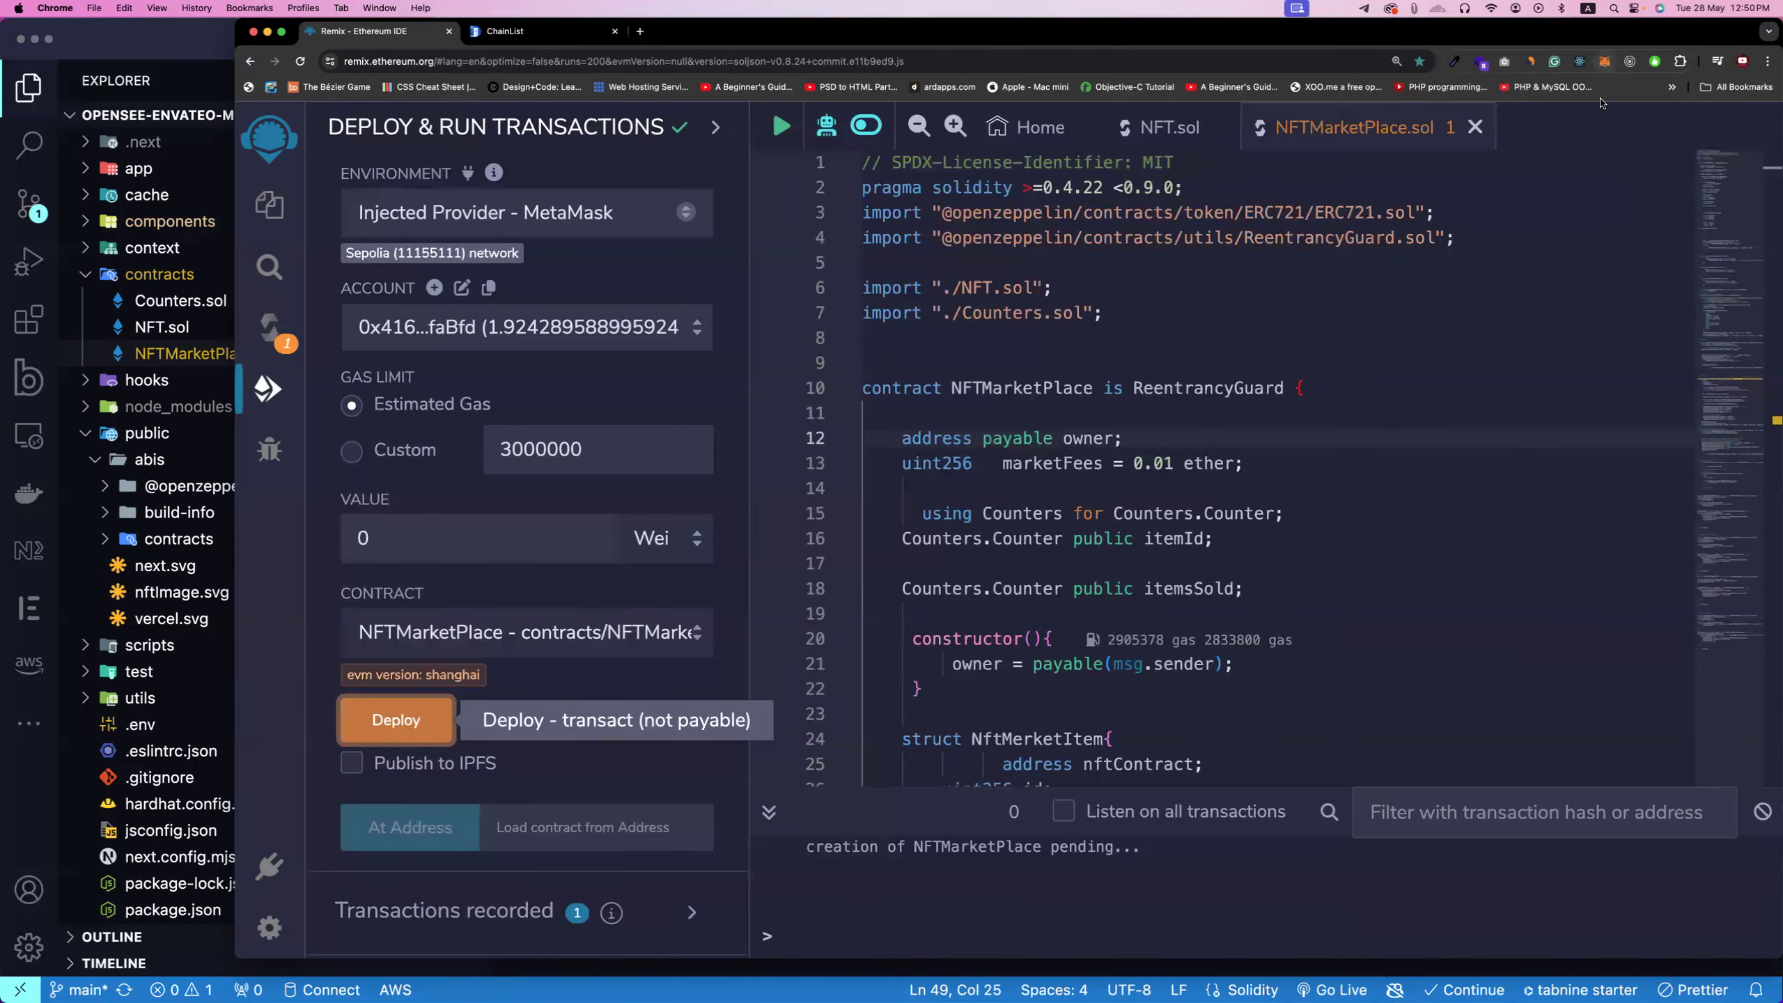
{"action": "left_click", "coordinate": [1604, 62]}
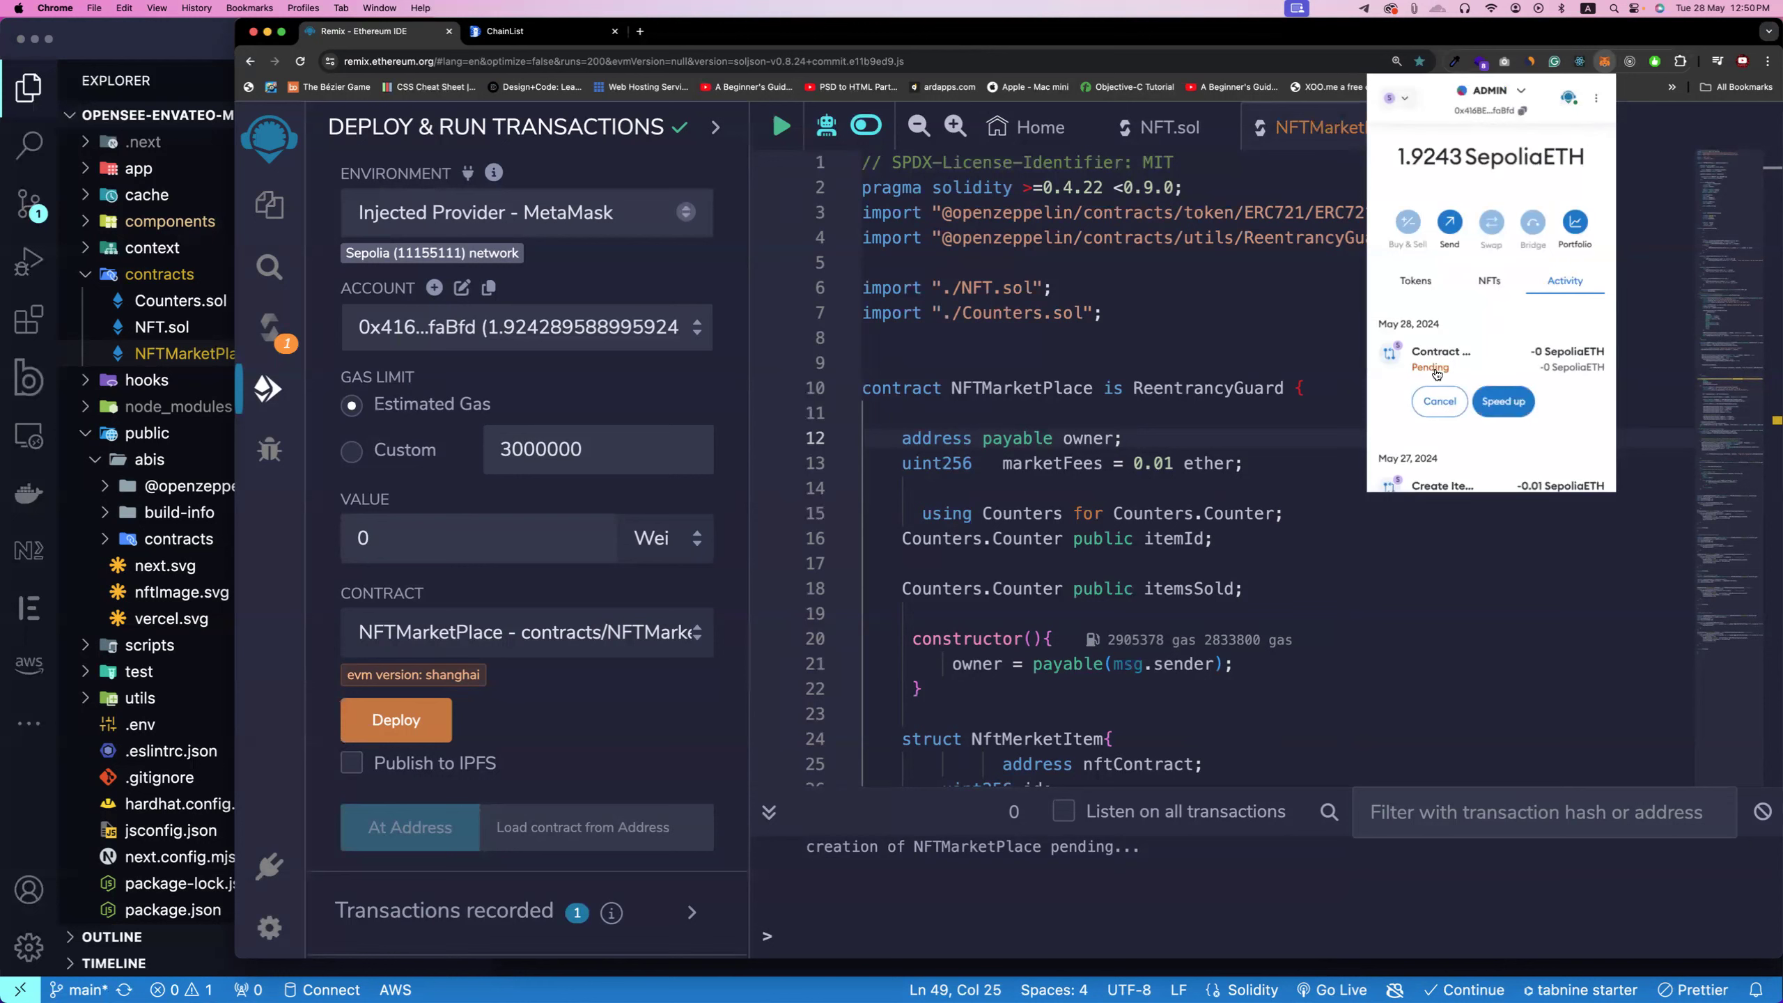
{"action": "scroll", "coordinate": [596, 404], "scroll_direction": "down", "scroll_amount": 3}
{"action": "scroll", "coordinate": [586, 586], "scroll_direction": "down", "scroll_amount": 1}
{"action": "scroll", "coordinate": [586, 734], "scroll_direction": "down", "scroll_amount": 2}
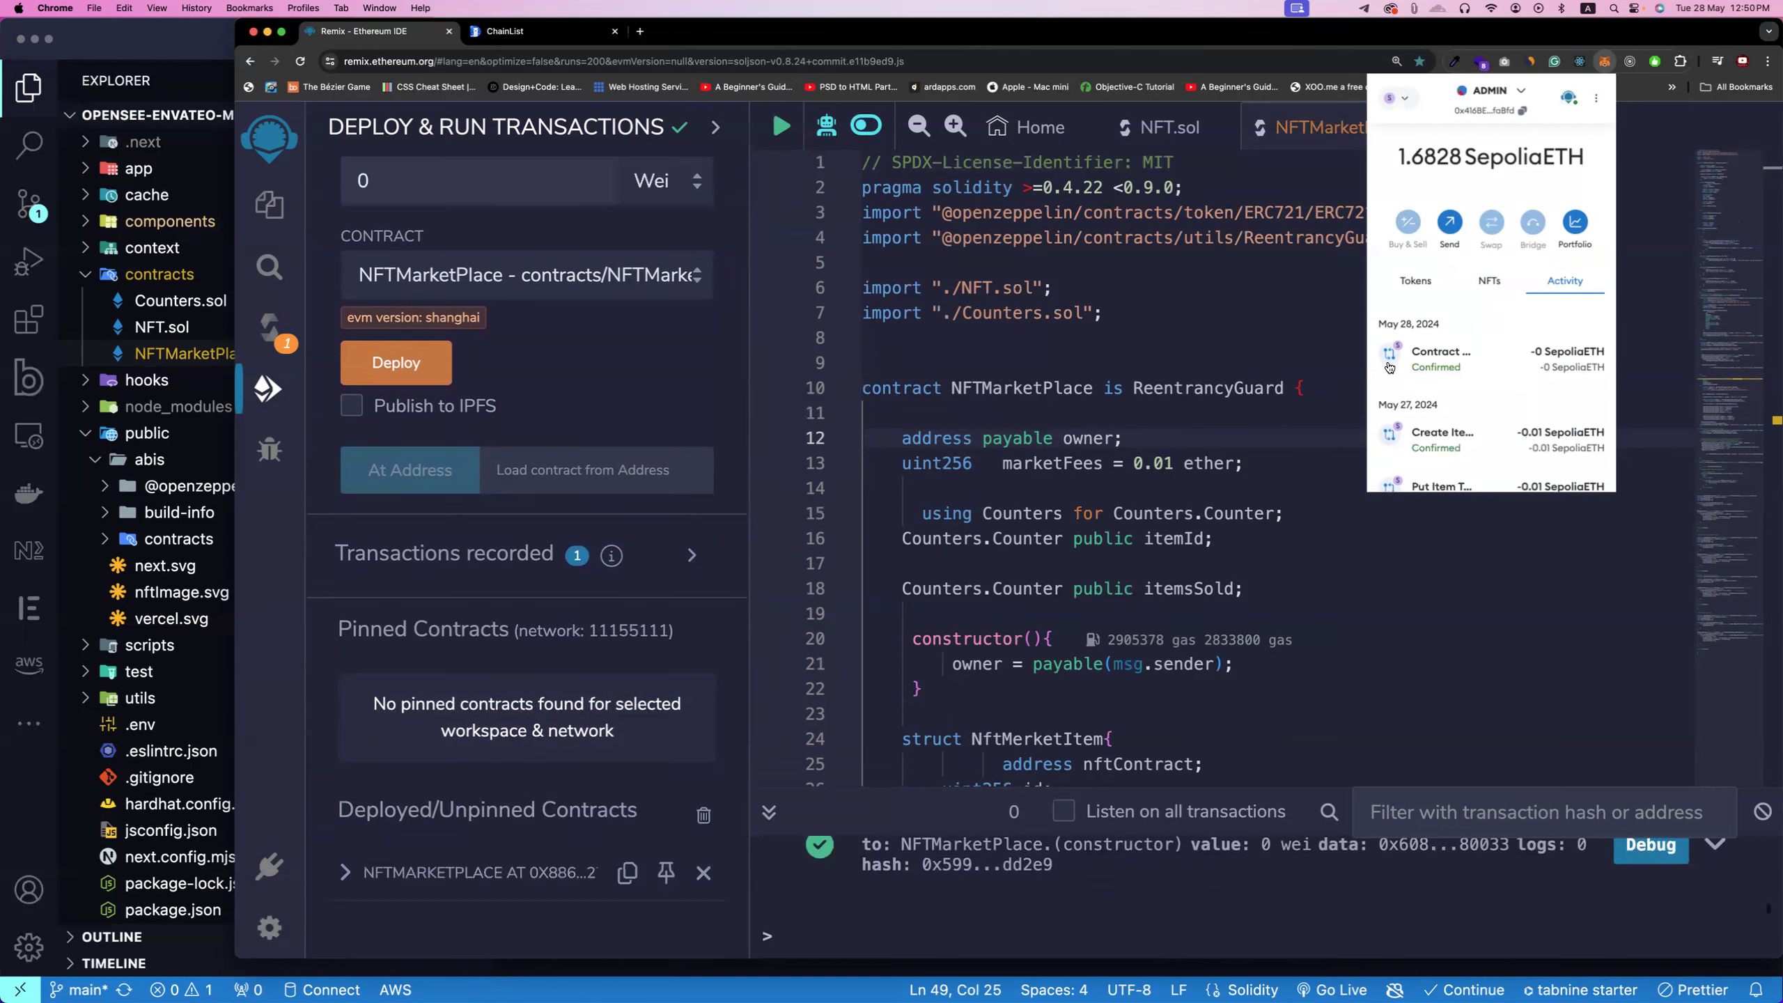
{"action": "left_click", "coordinate": [628, 872]}
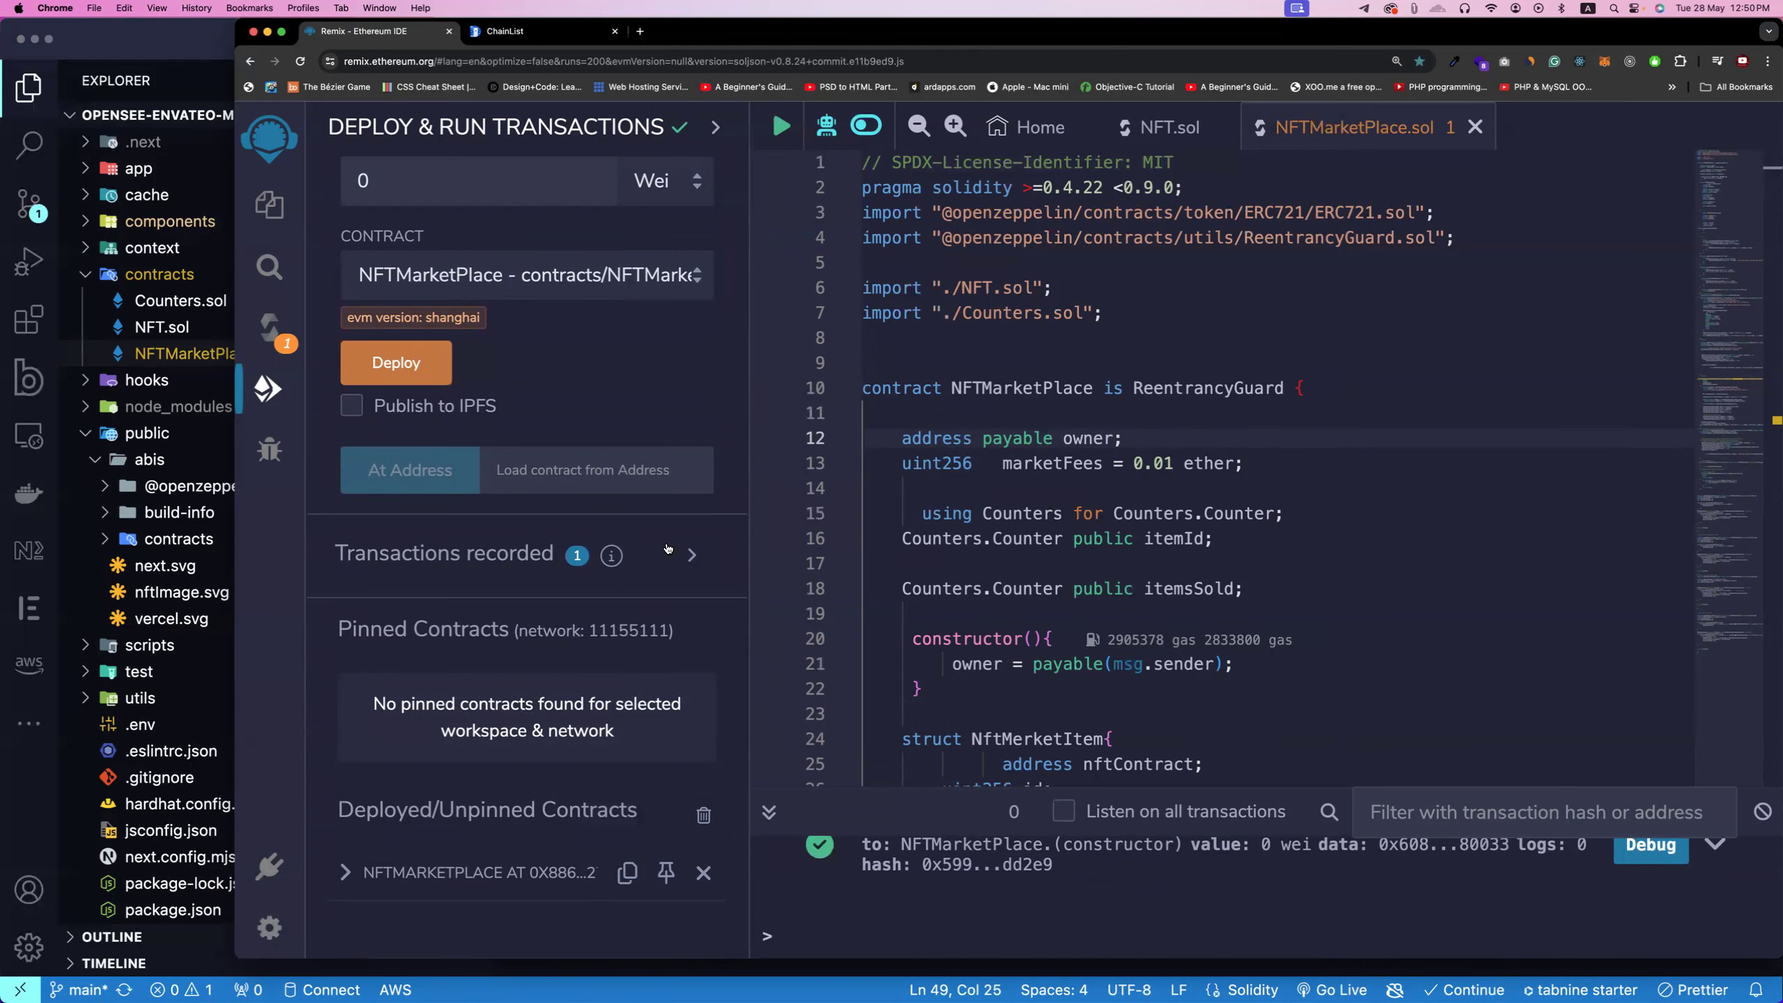
Step: Deploy the NFT contract with the pasted marketplace address as its constructor argument
{"action": "left_click", "coordinate": [1164, 127]}
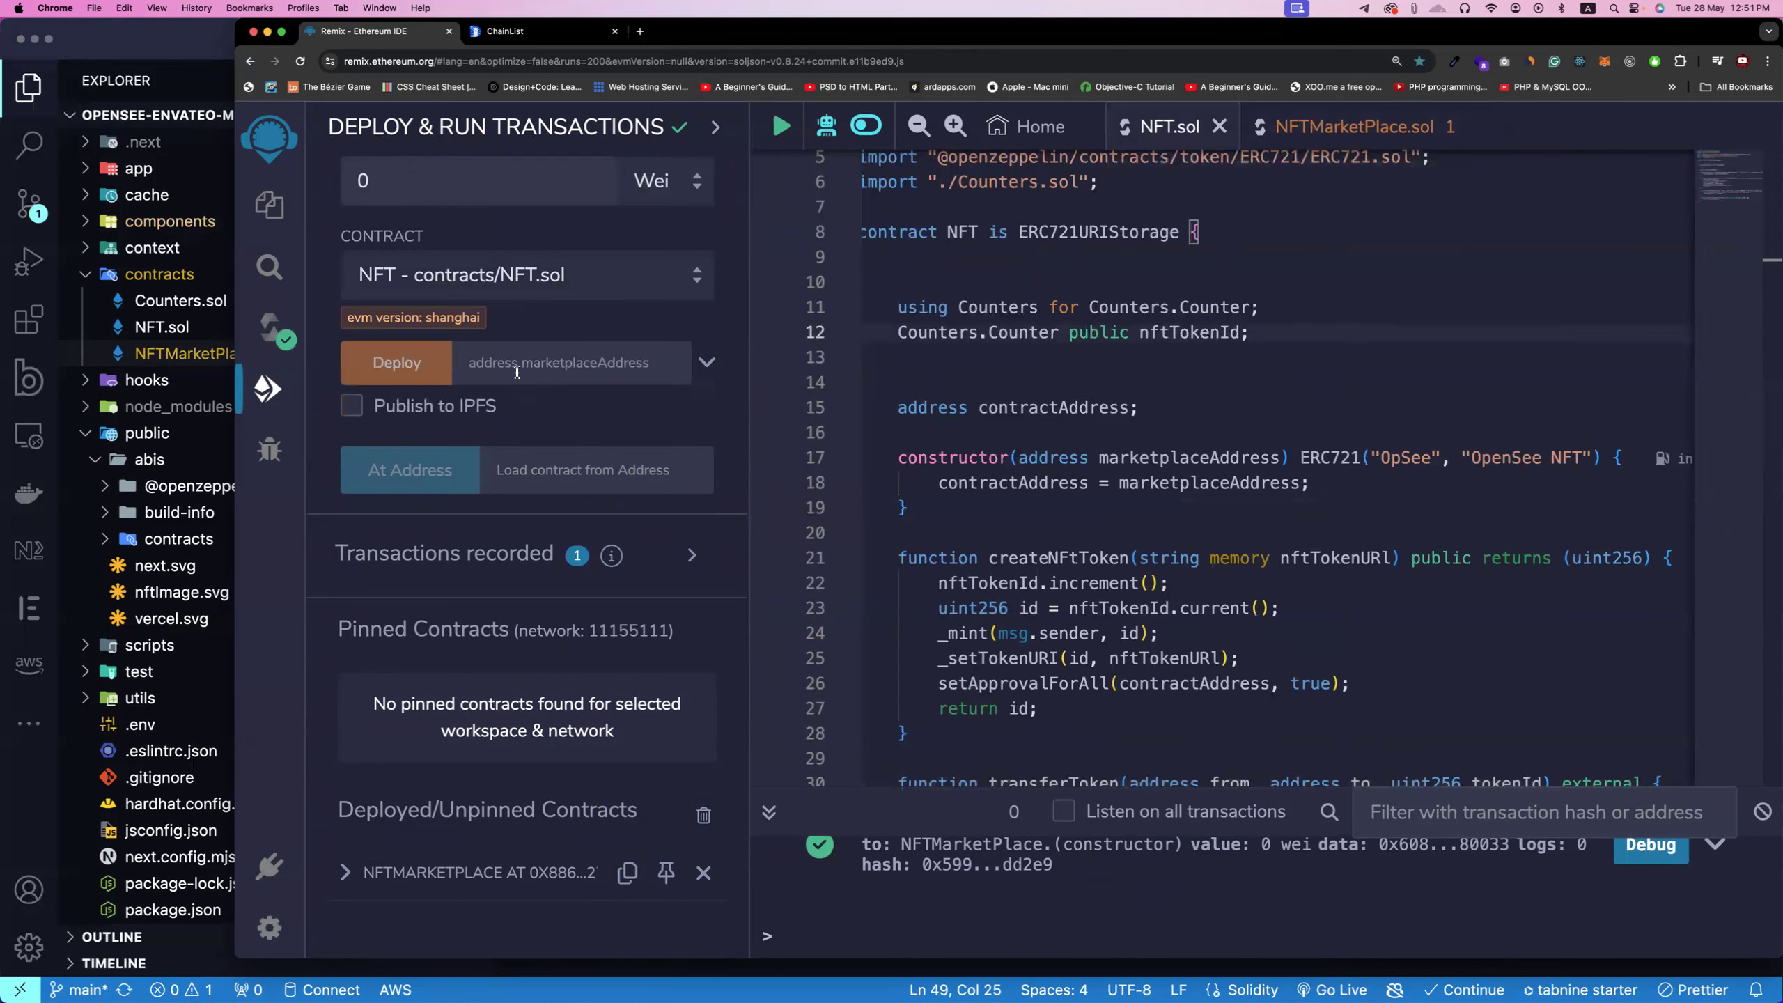
{"action": "right_click", "coordinate": [460, 393]}
{"action": "left_click", "coordinate": [558, 427]}
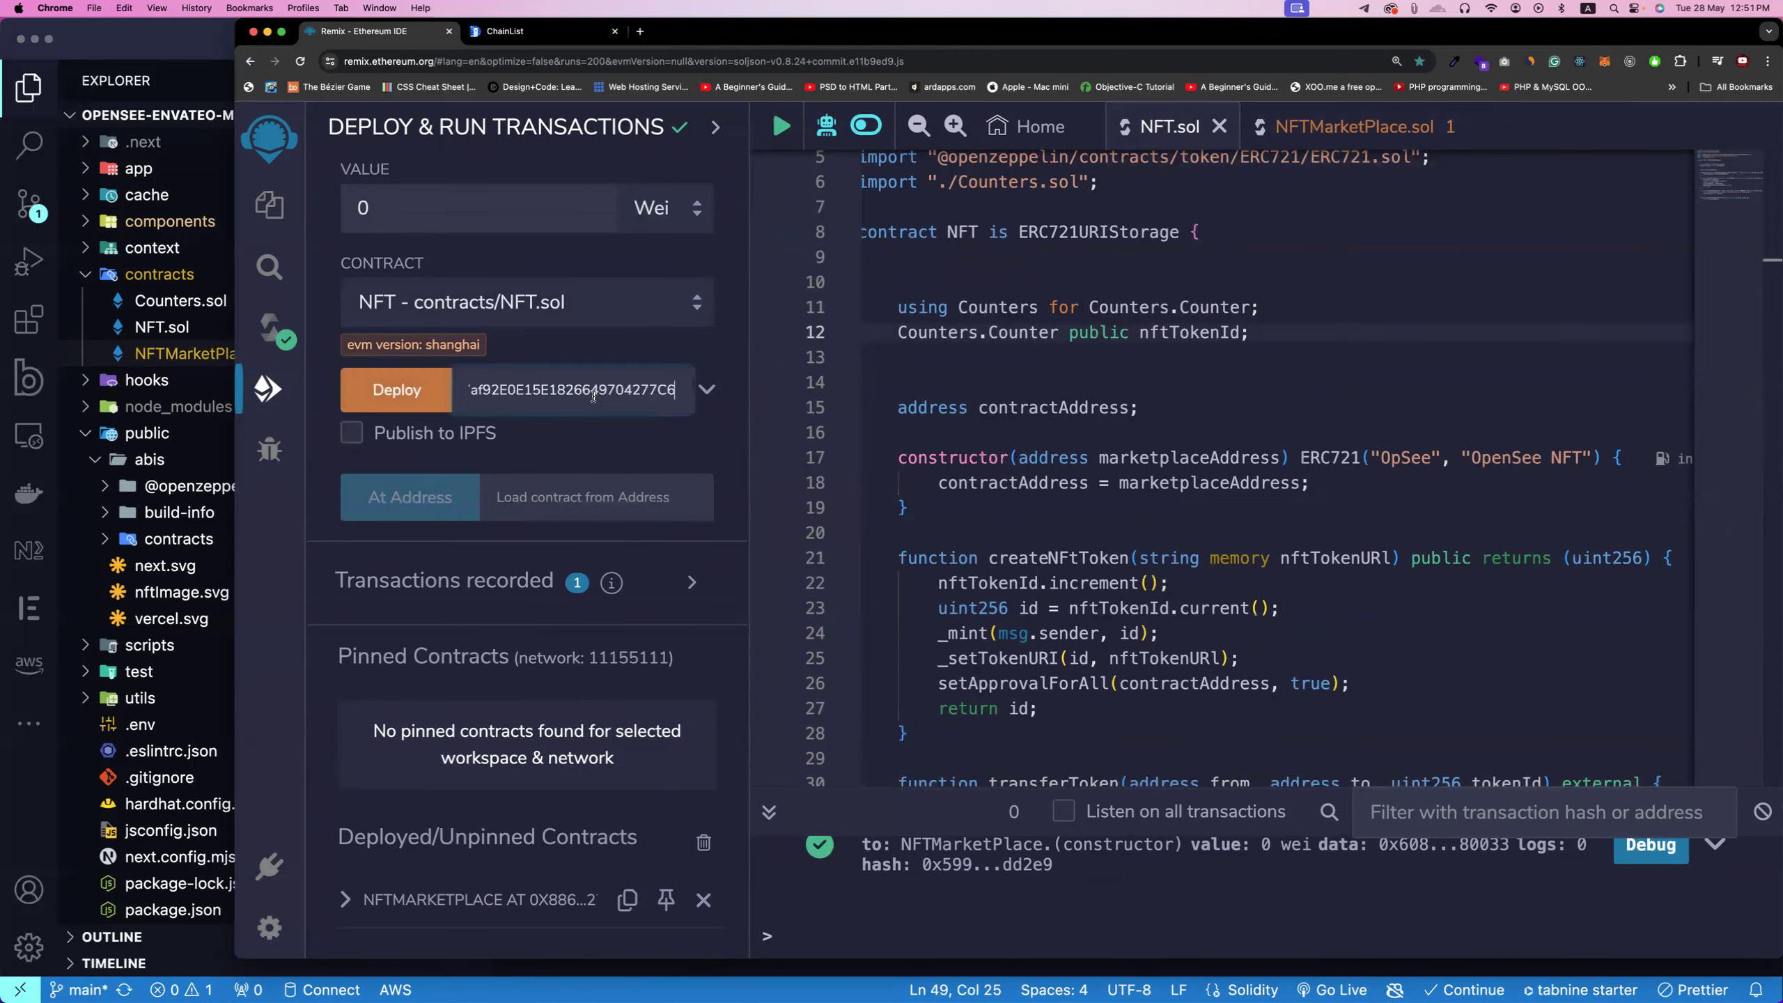
{"action": "left_click", "coordinate": [396, 390]}
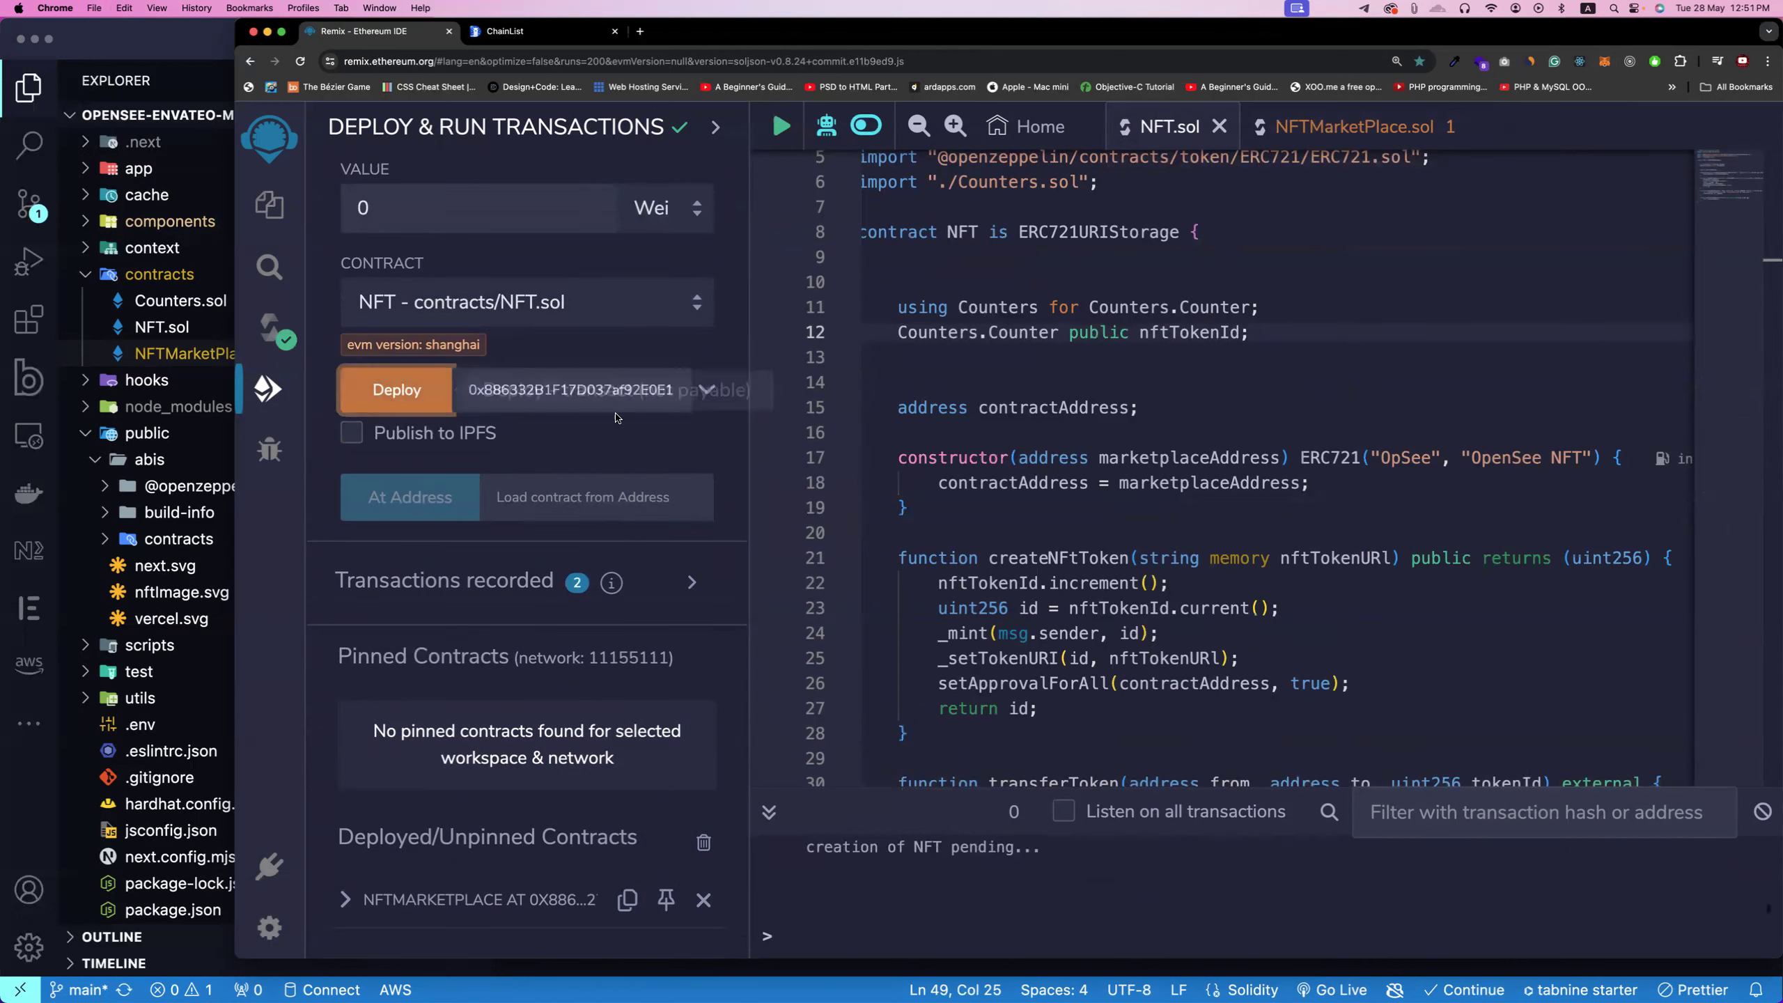
{"action": "left_click", "coordinate": [106, 764]}
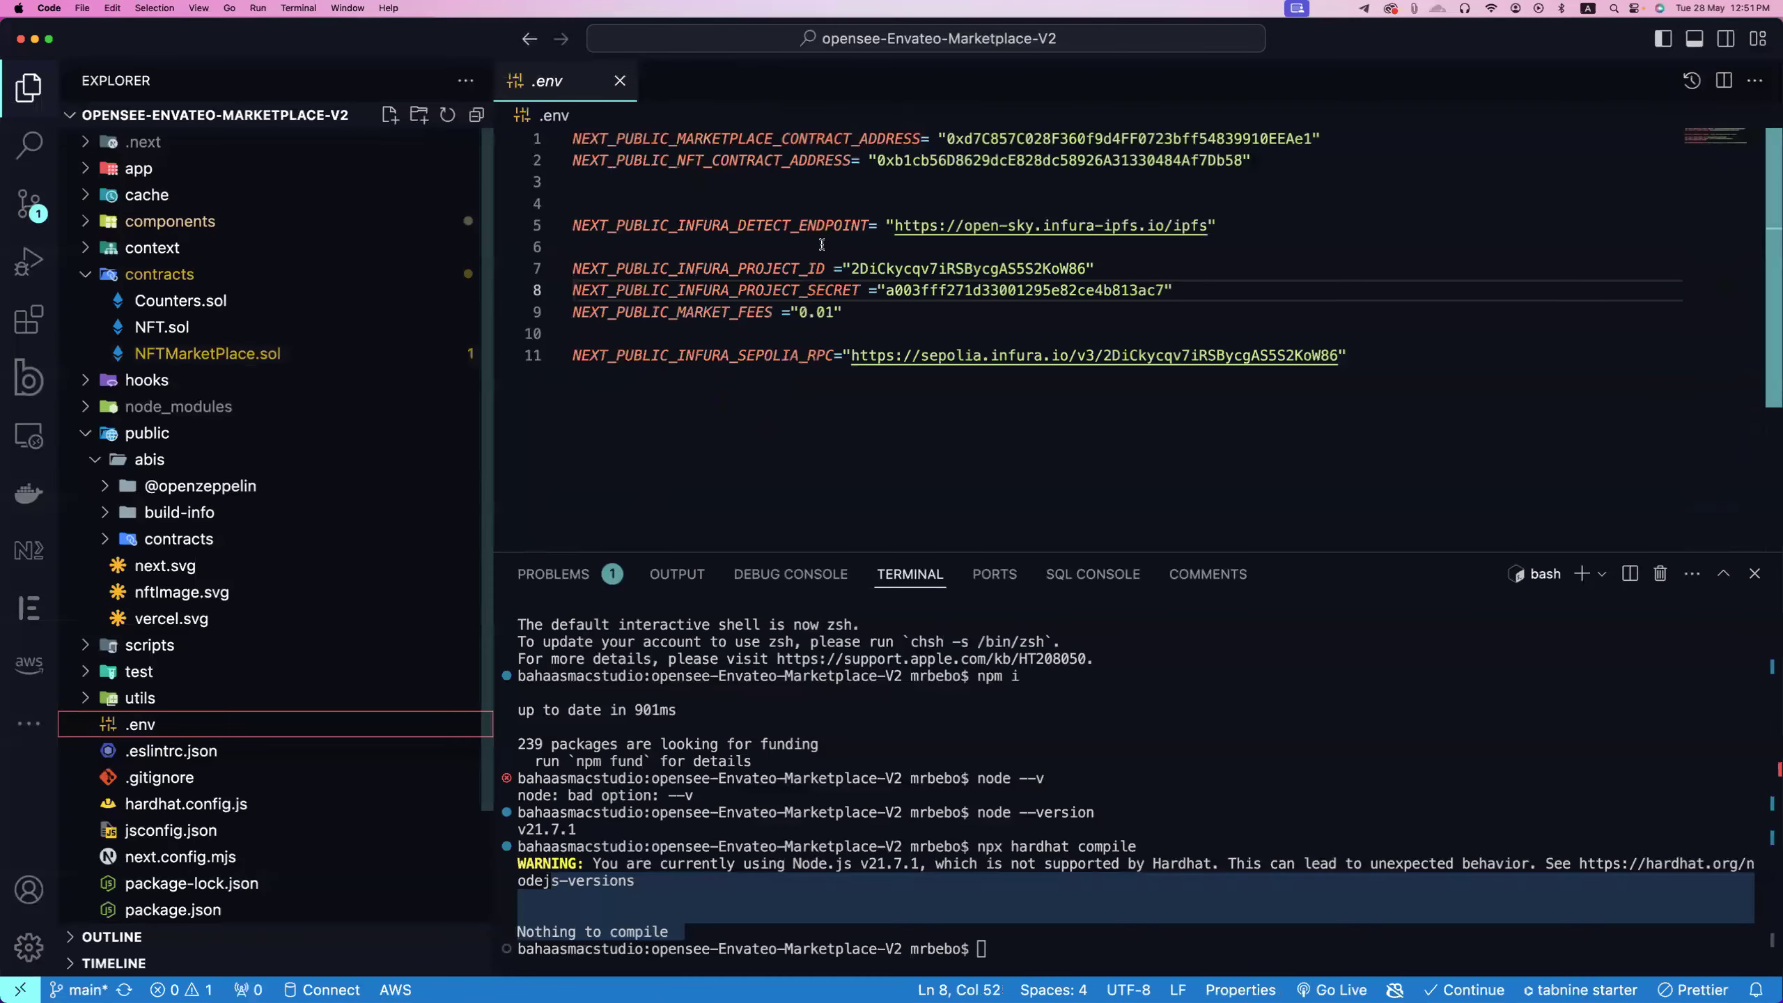
{"action": "double_click", "coordinate": [1004, 139]}
{"action": "key", "text": "super+v"}
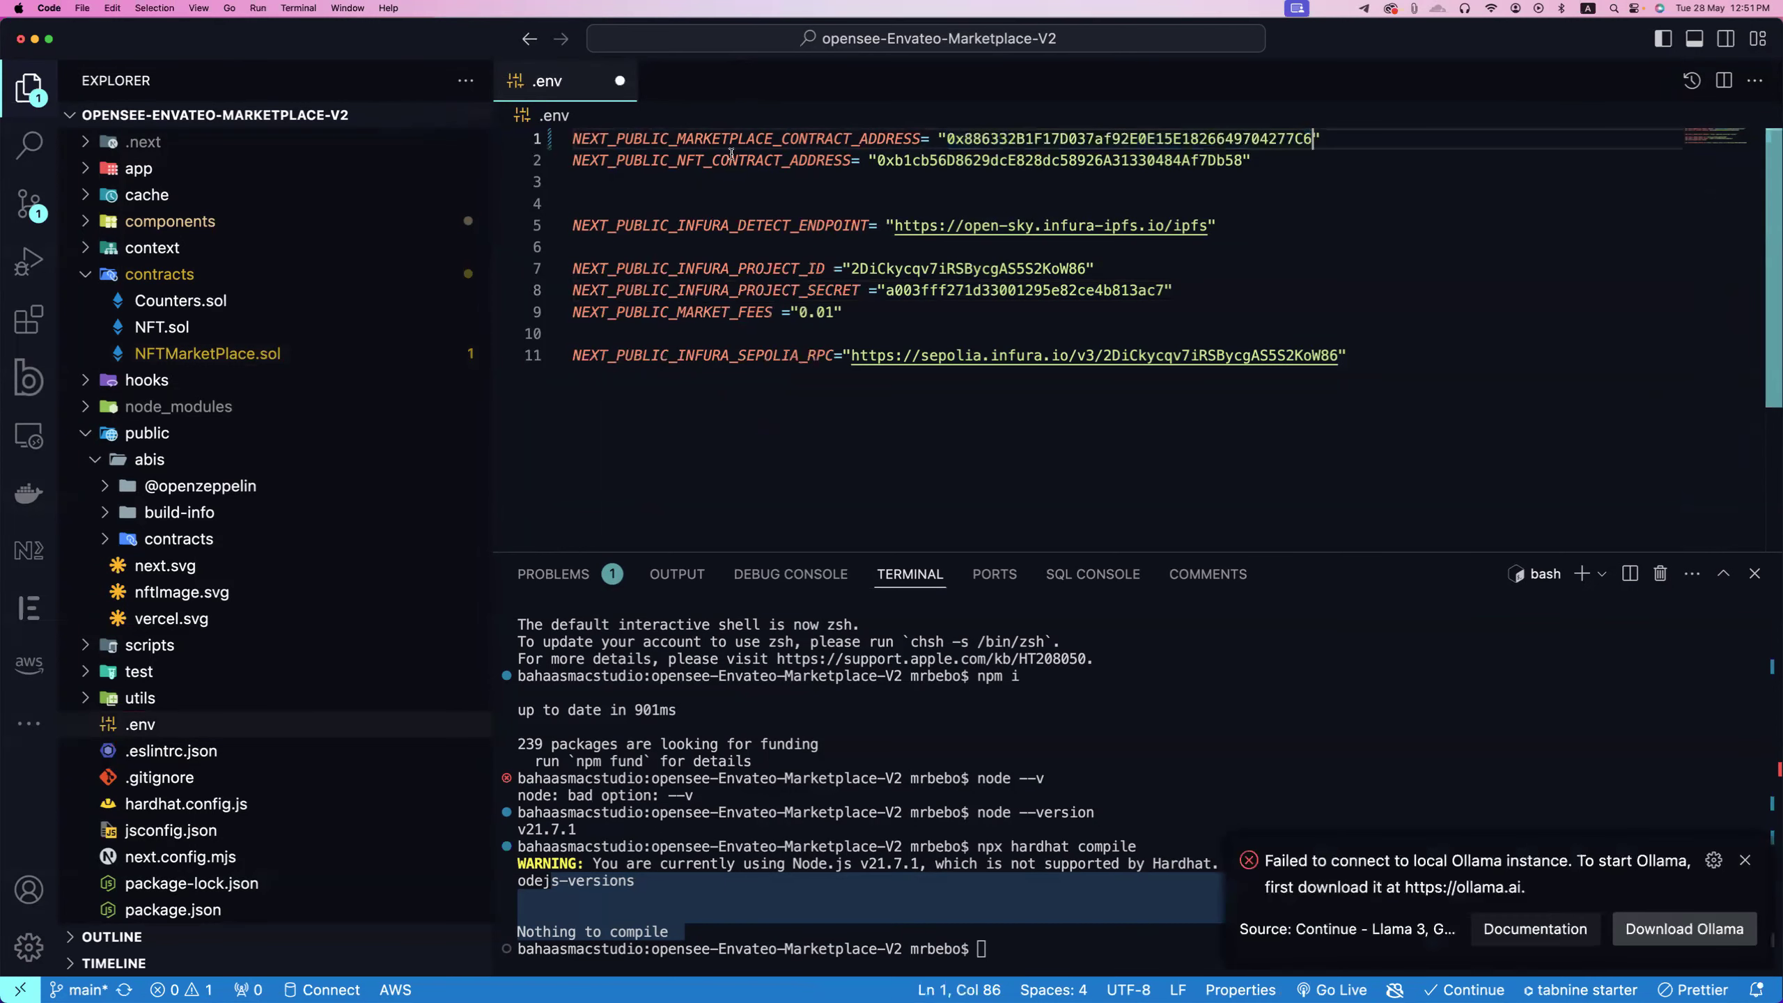
{"action": "double_click", "coordinate": [955, 157]}
{"action": "left_click", "coordinate": [1233, 244]}
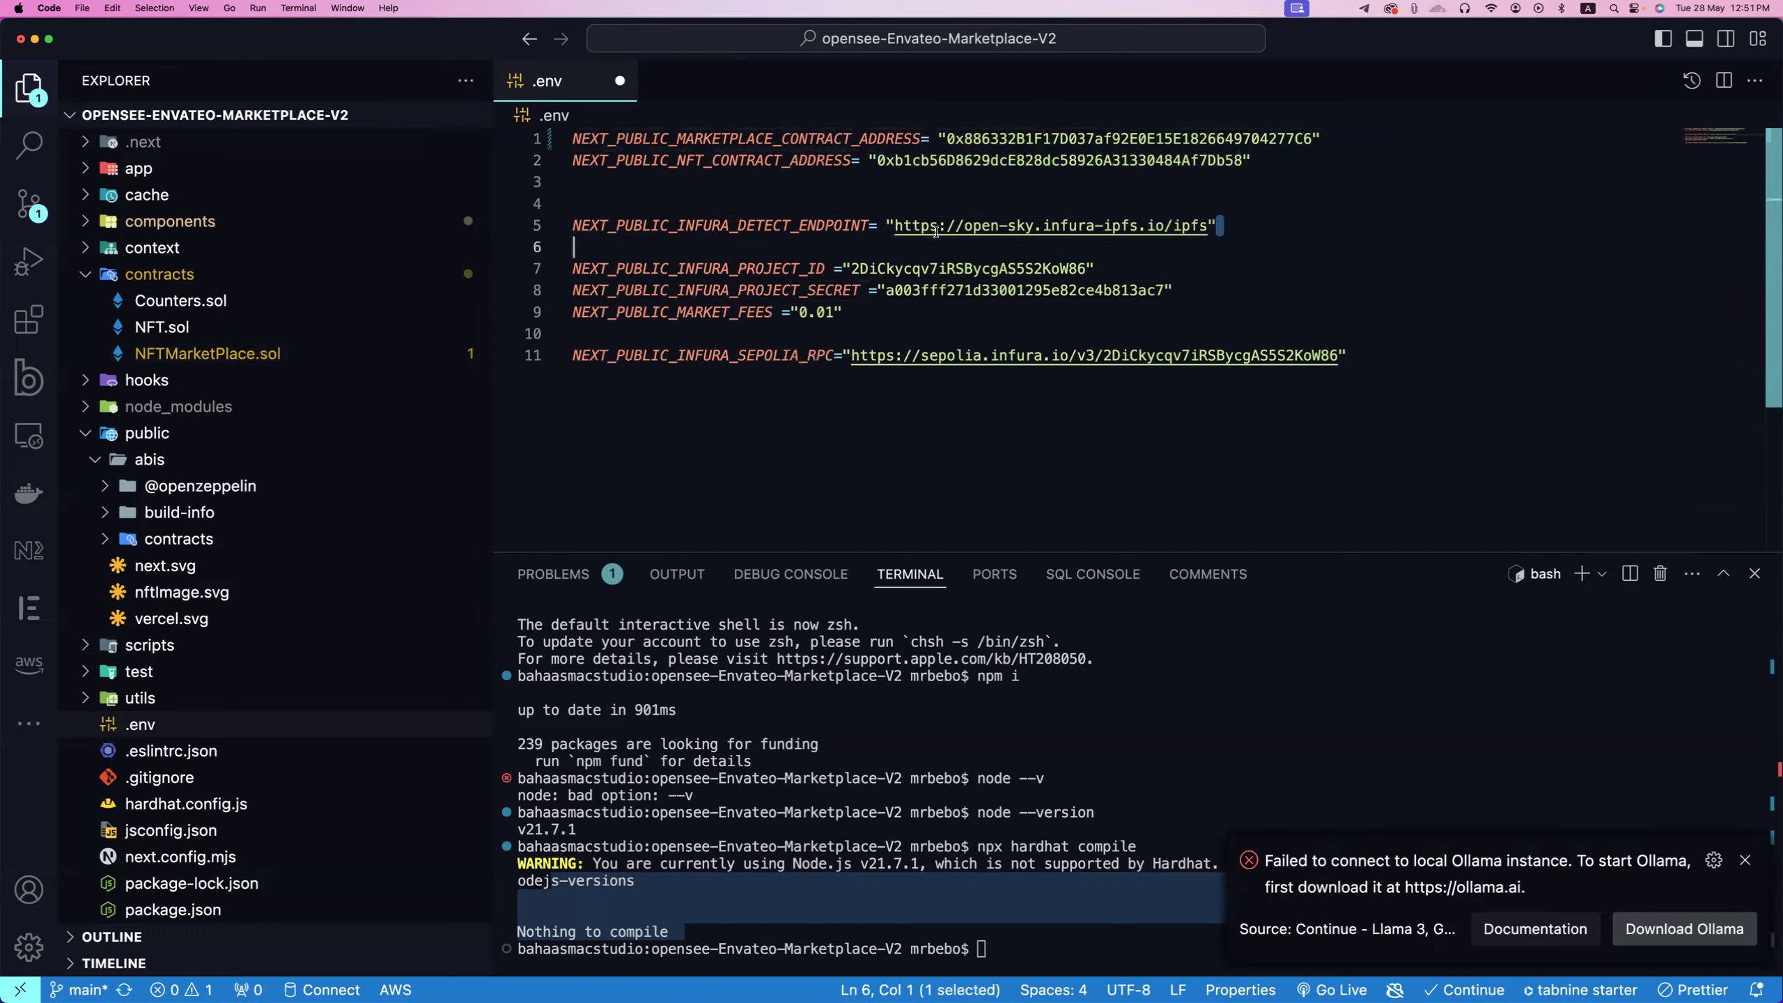
Step: Review the .env IPFS URL, Infura project ID and secret, and market fee settings
{"action": "left_click_drag", "start_coordinate": [1234, 227], "coordinate": [876, 228]}
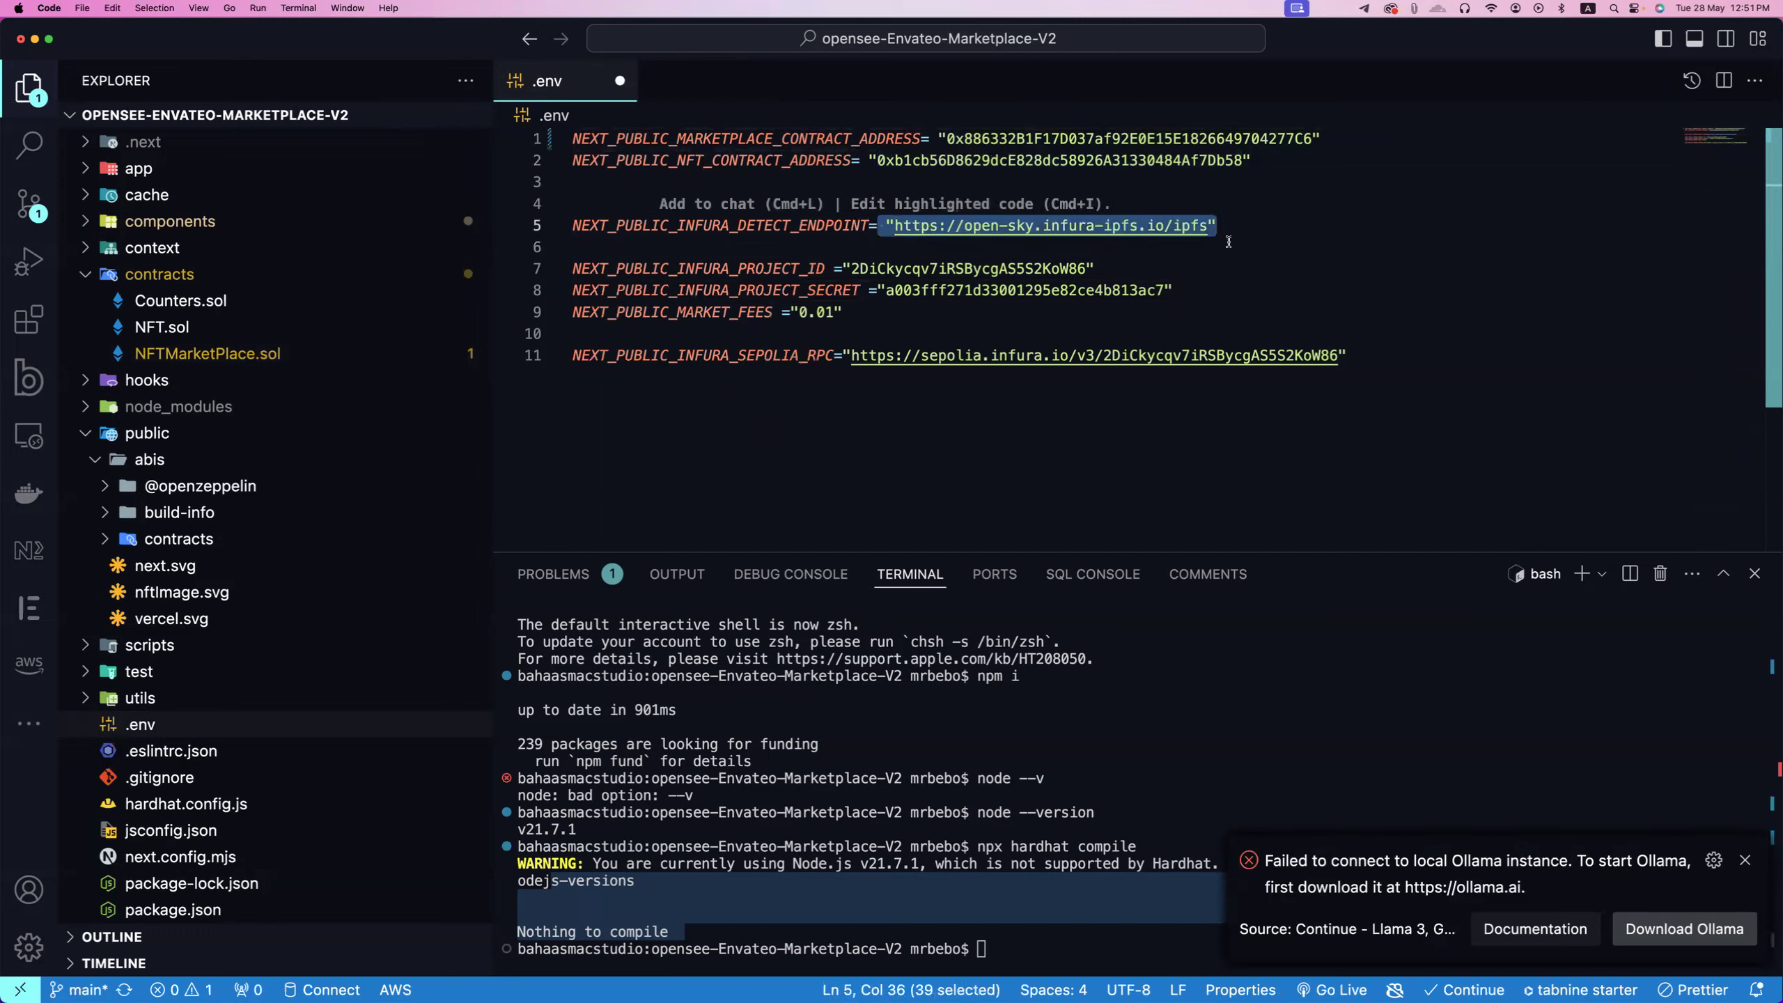
{"action": "left_click_drag", "start_coordinate": [1218, 227], "coordinate": [888, 226]}
{"action": "left_click_drag", "start_coordinate": [1209, 289], "coordinate": [571, 268]}
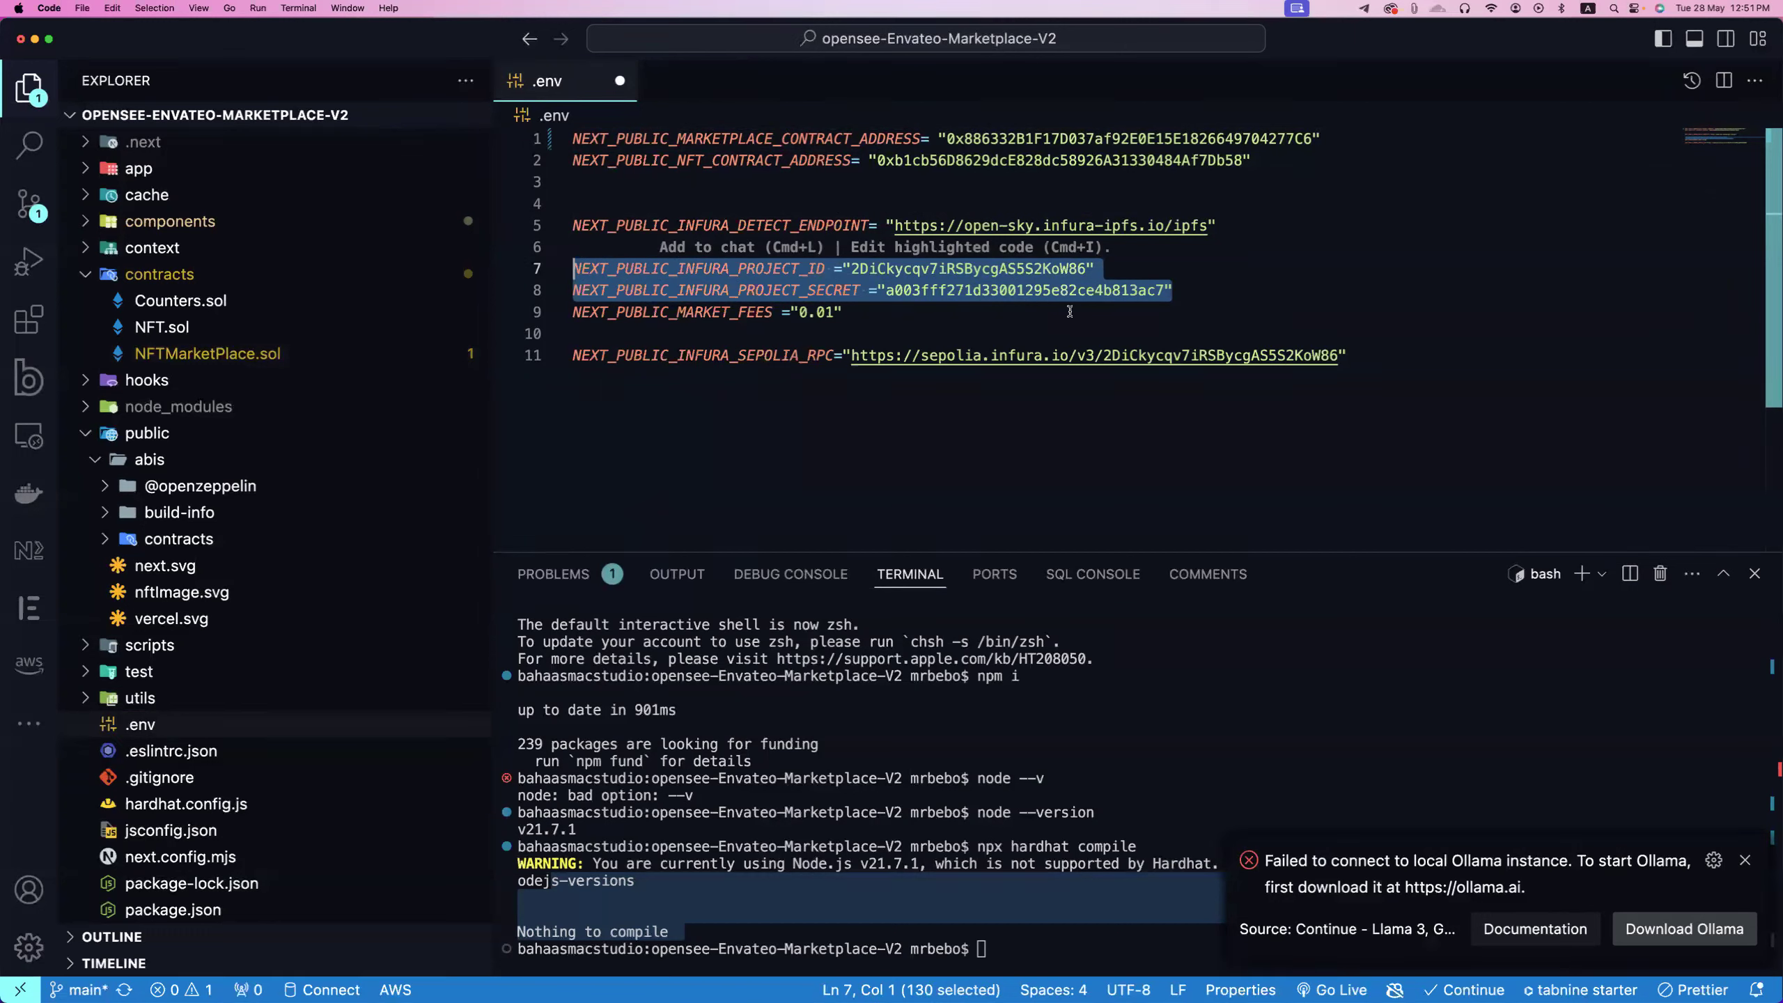
{"action": "left_click_drag", "start_coordinate": [1206, 297], "coordinate": [504, 135]}
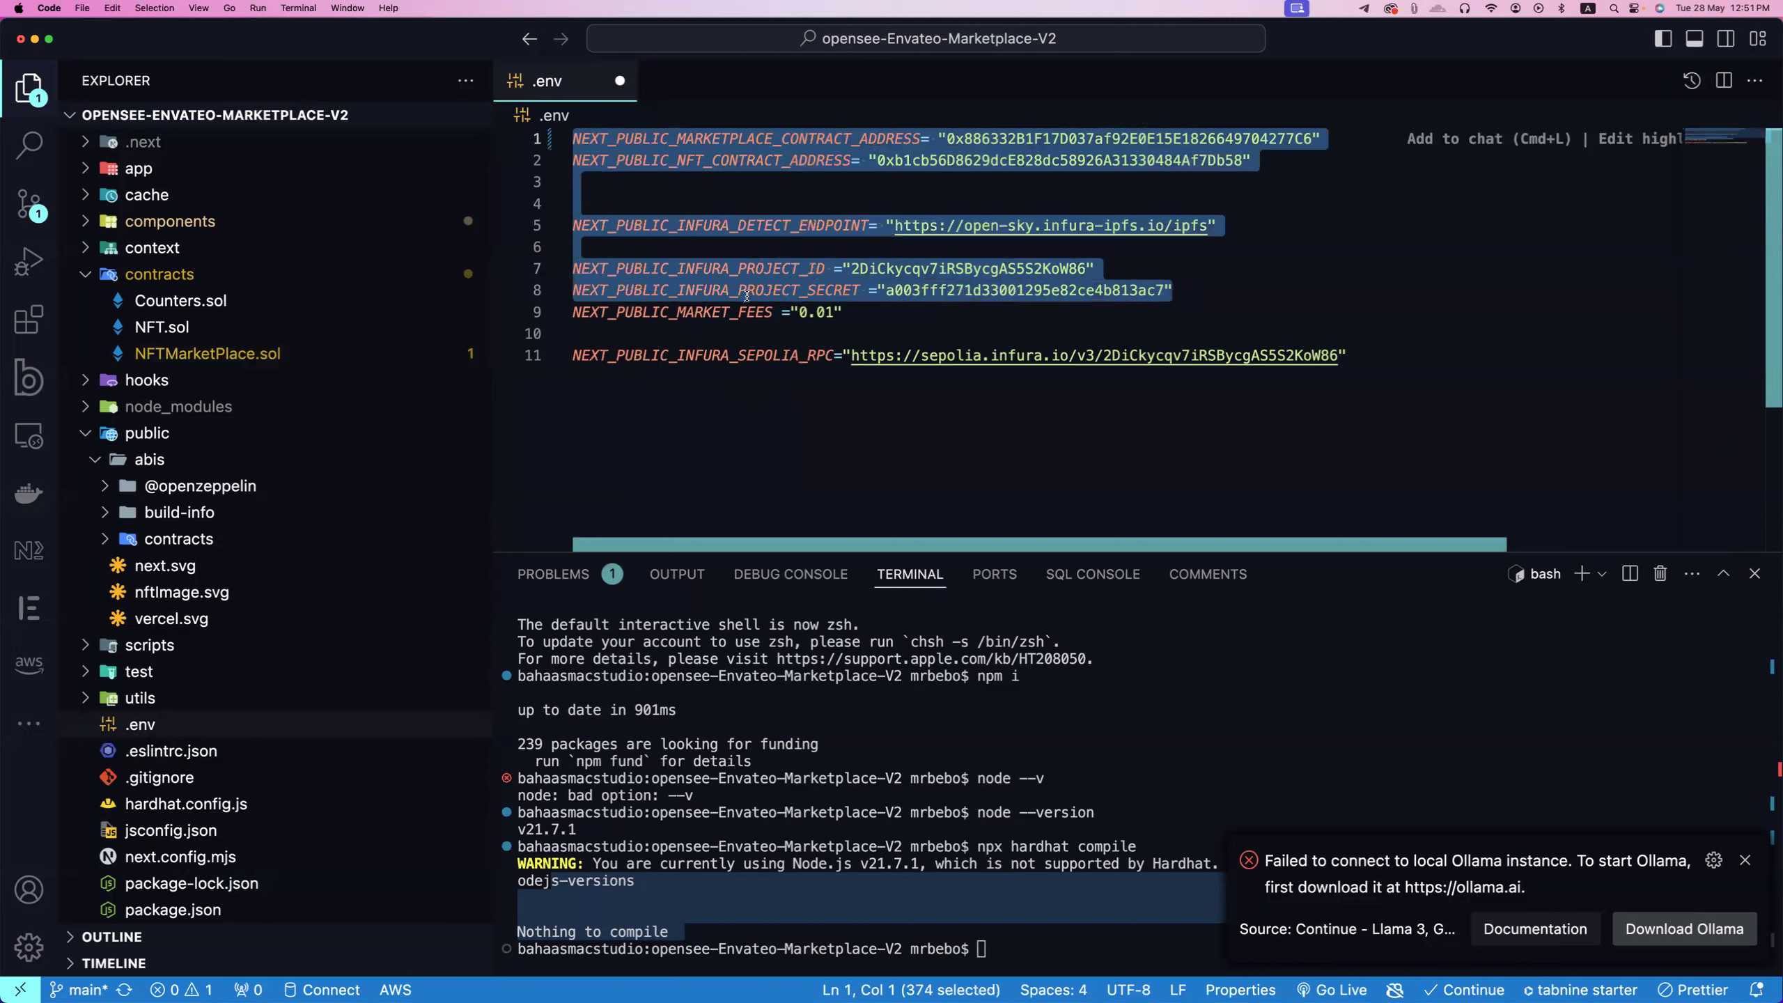
{"action": "key", "text": "Right"}
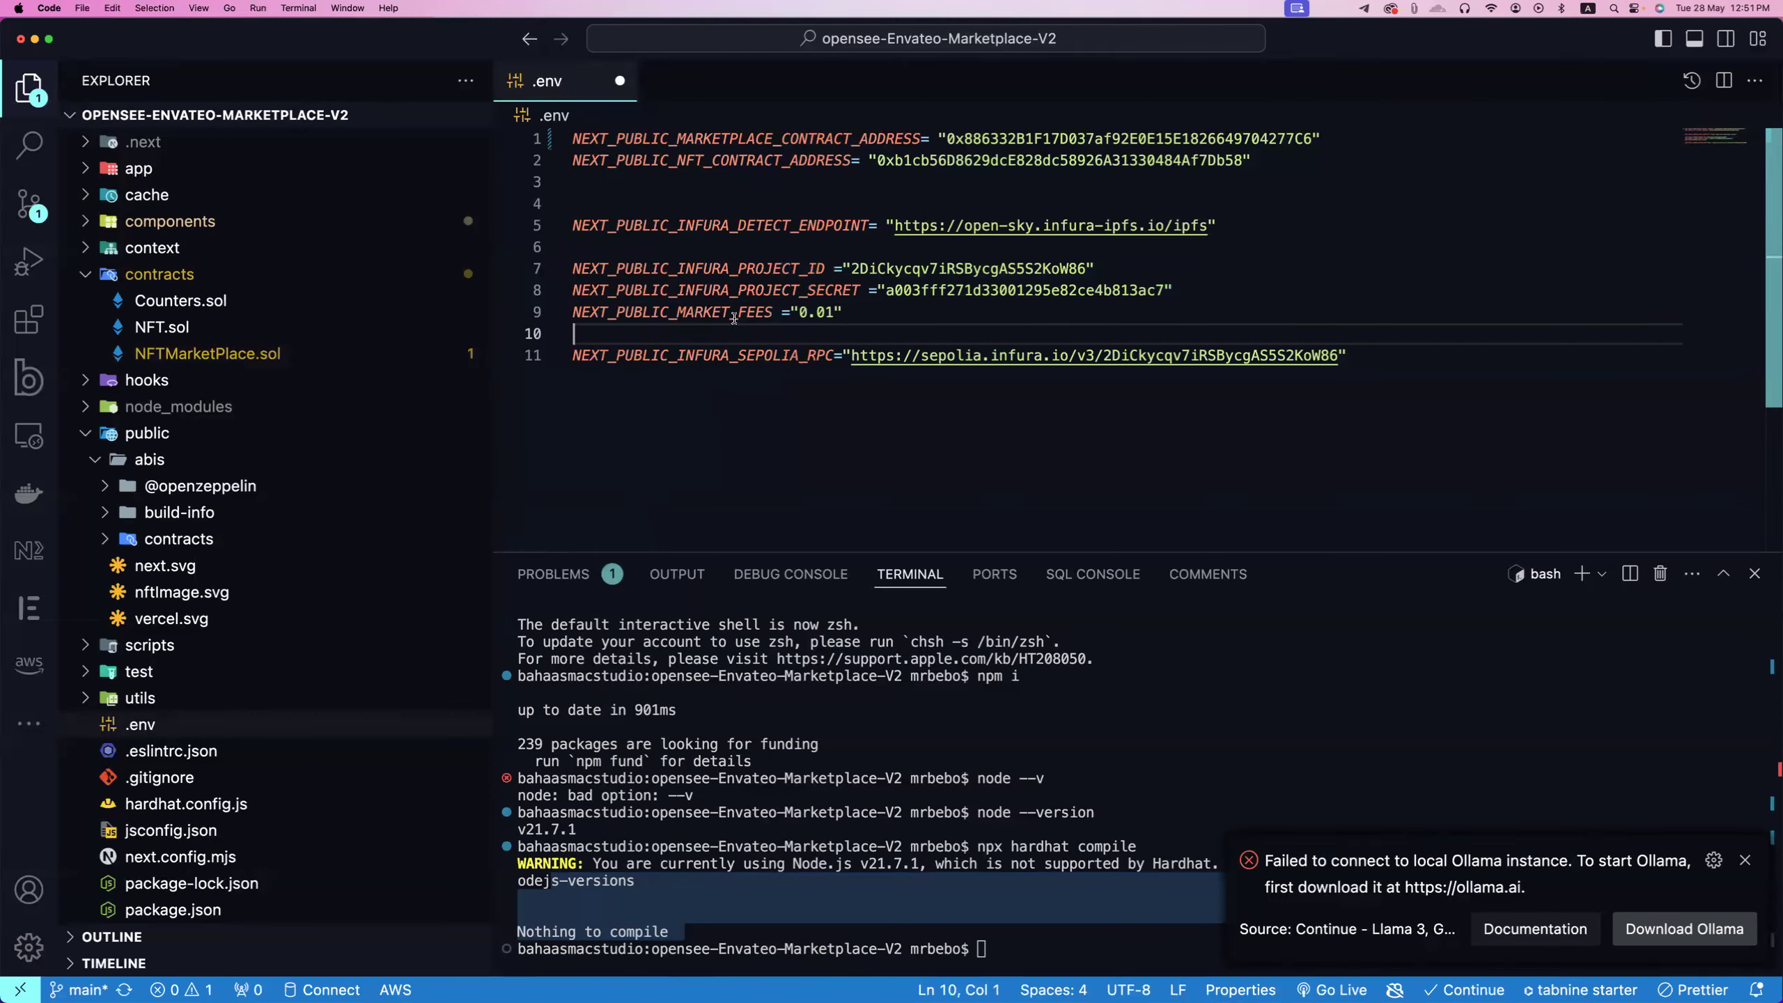
{"action": "left_click", "coordinate": [830, 313]}
{"action": "left_click", "coordinate": [619, 312], "text": "shift"}
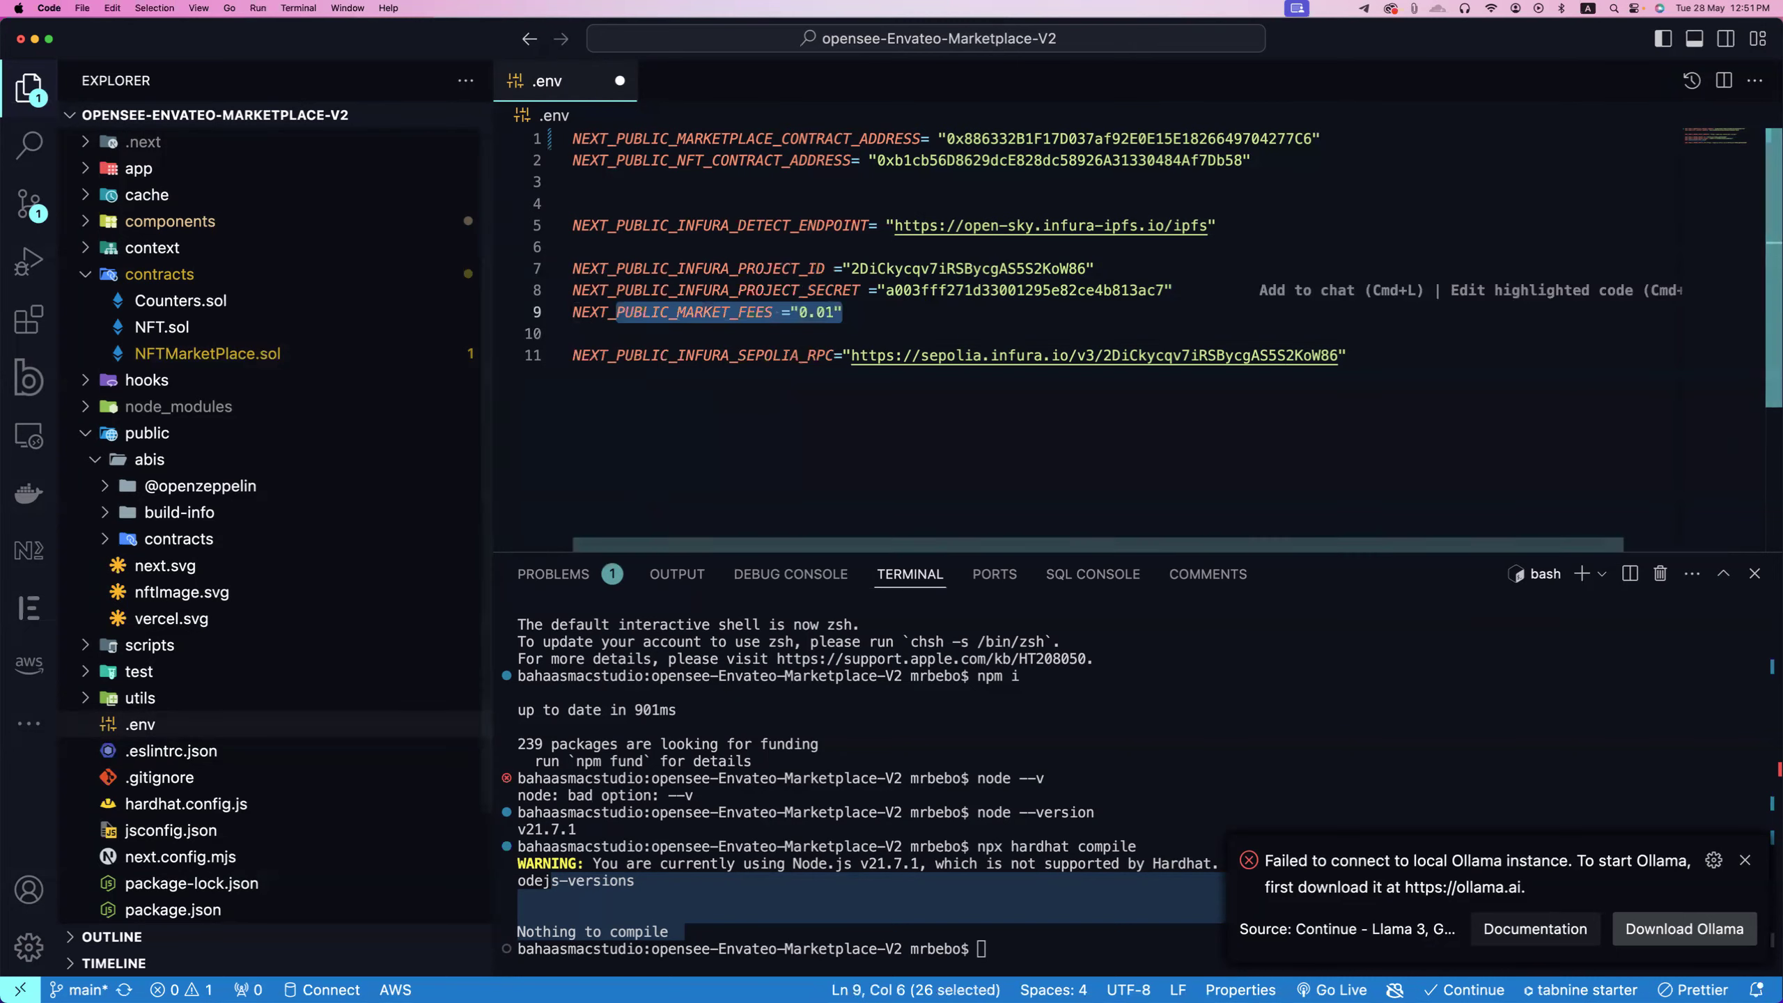
{"action": "key", "text": "super+Tab"}
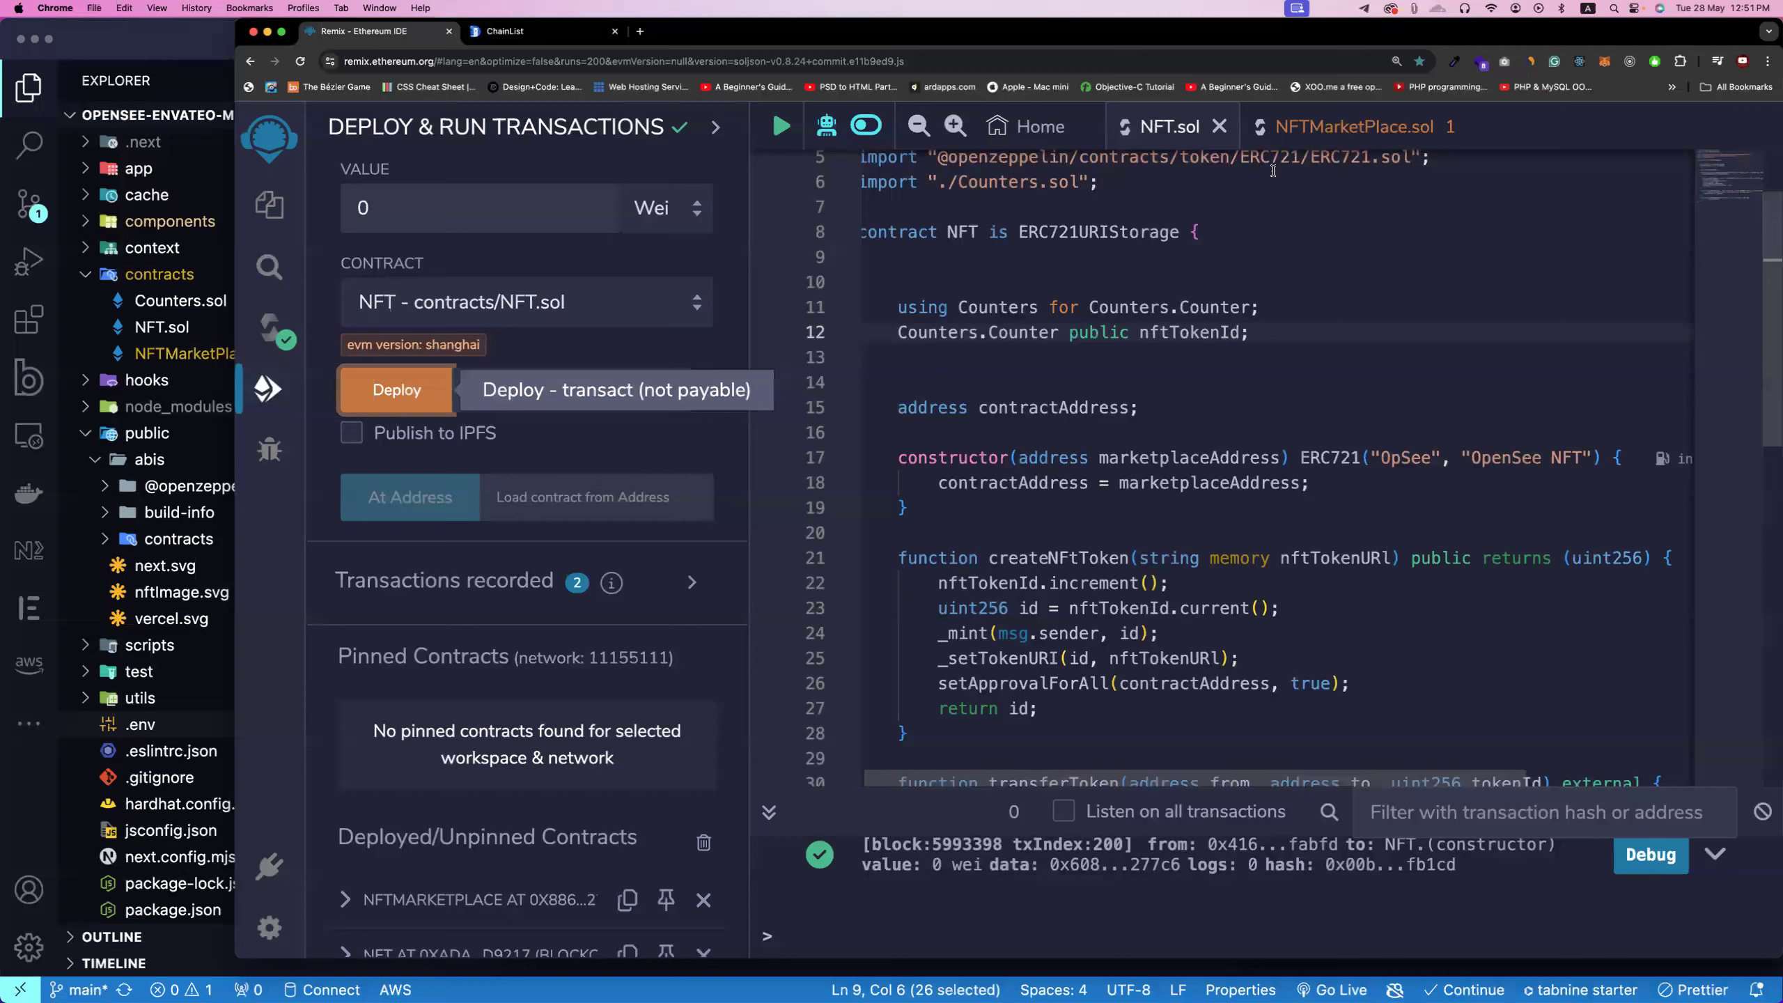
{"action": "scroll", "coordinate": [1273, 210], "scroll_direction": "up", "scroll_amount": 2}
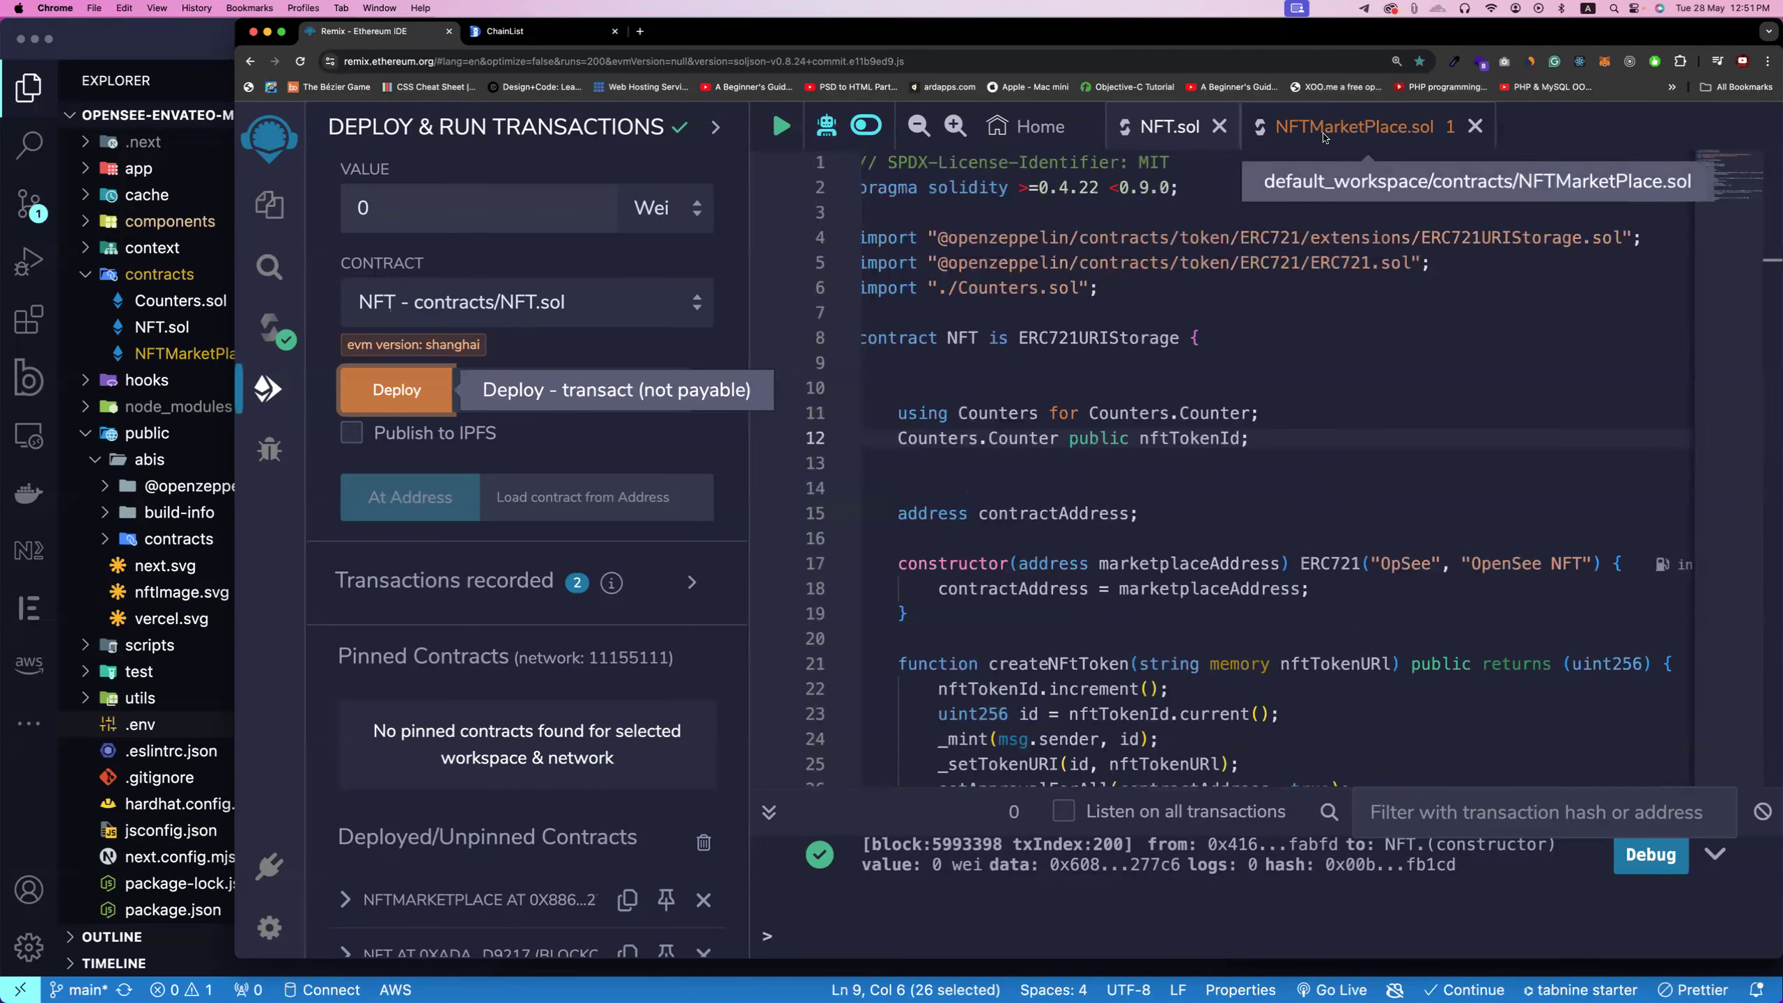
Step: Copy the deployed NFT contract address (0xADA...) from Remix and return to the .env file
{"action": "left_click", "coordinate": [1358, 133]}
{"action": "double_click", "coordinate": [1154, 463]}
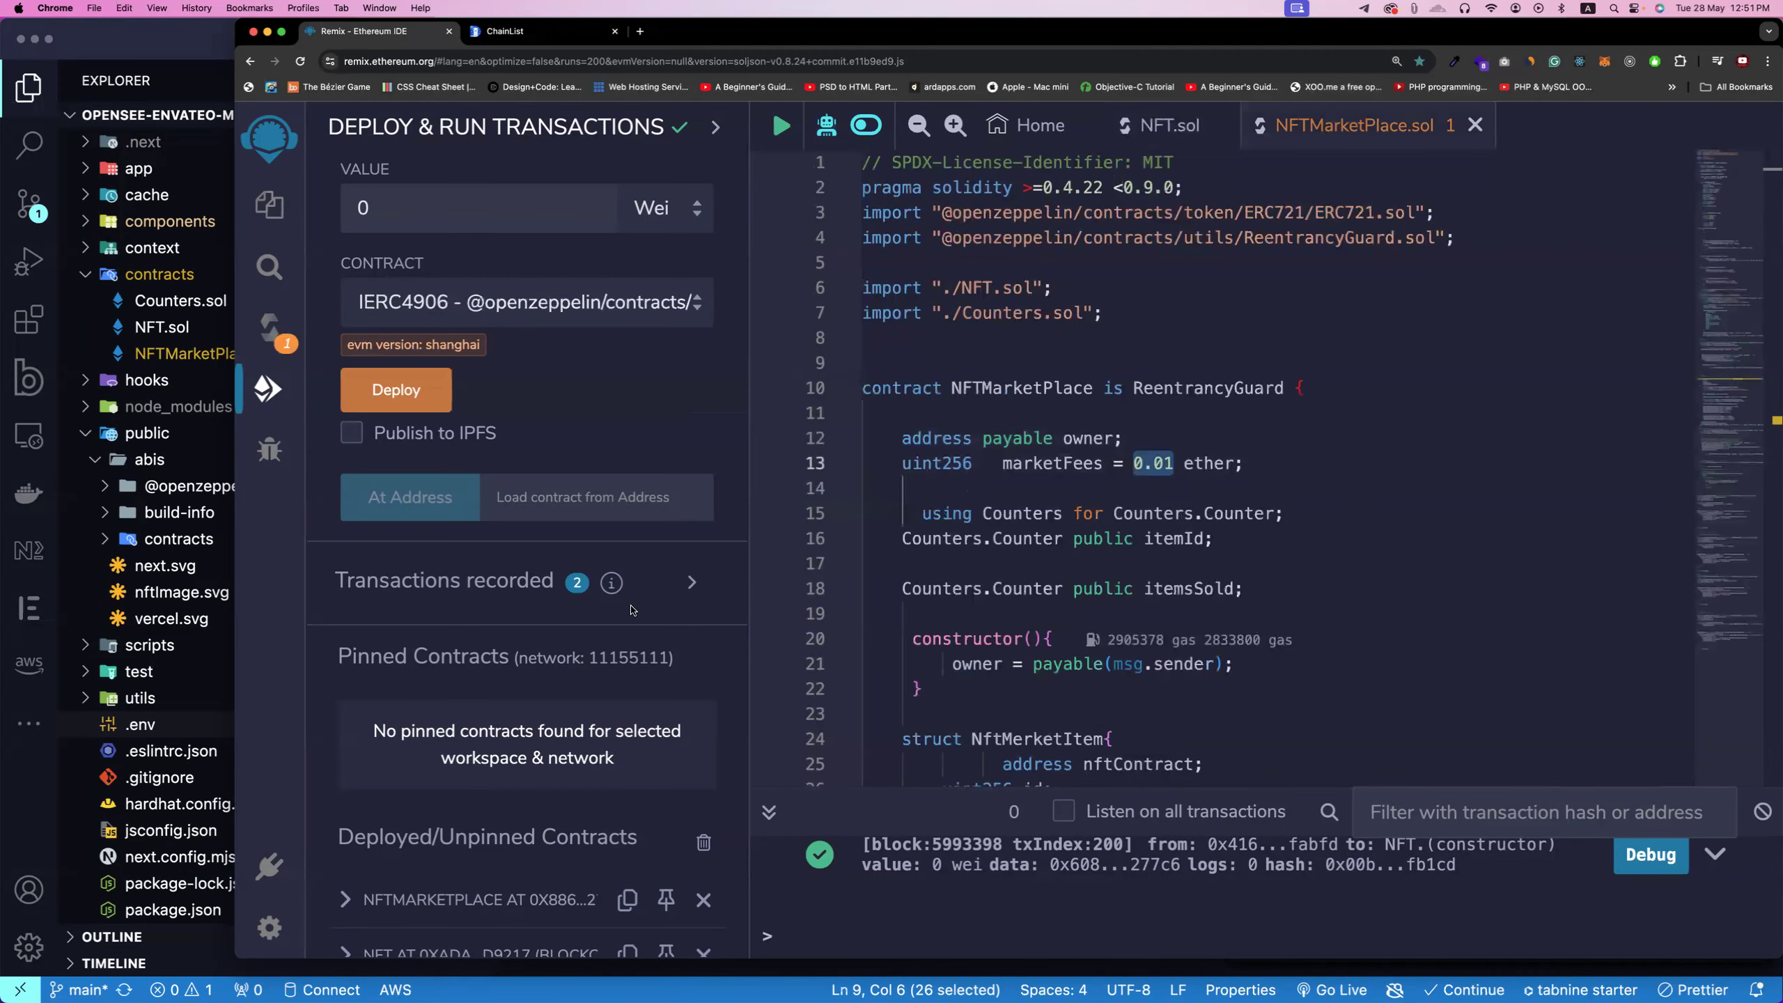
{"action": "scroll", "coordinate": [475, 636], "scroll_direction": "down", "scroll_amount": 1}
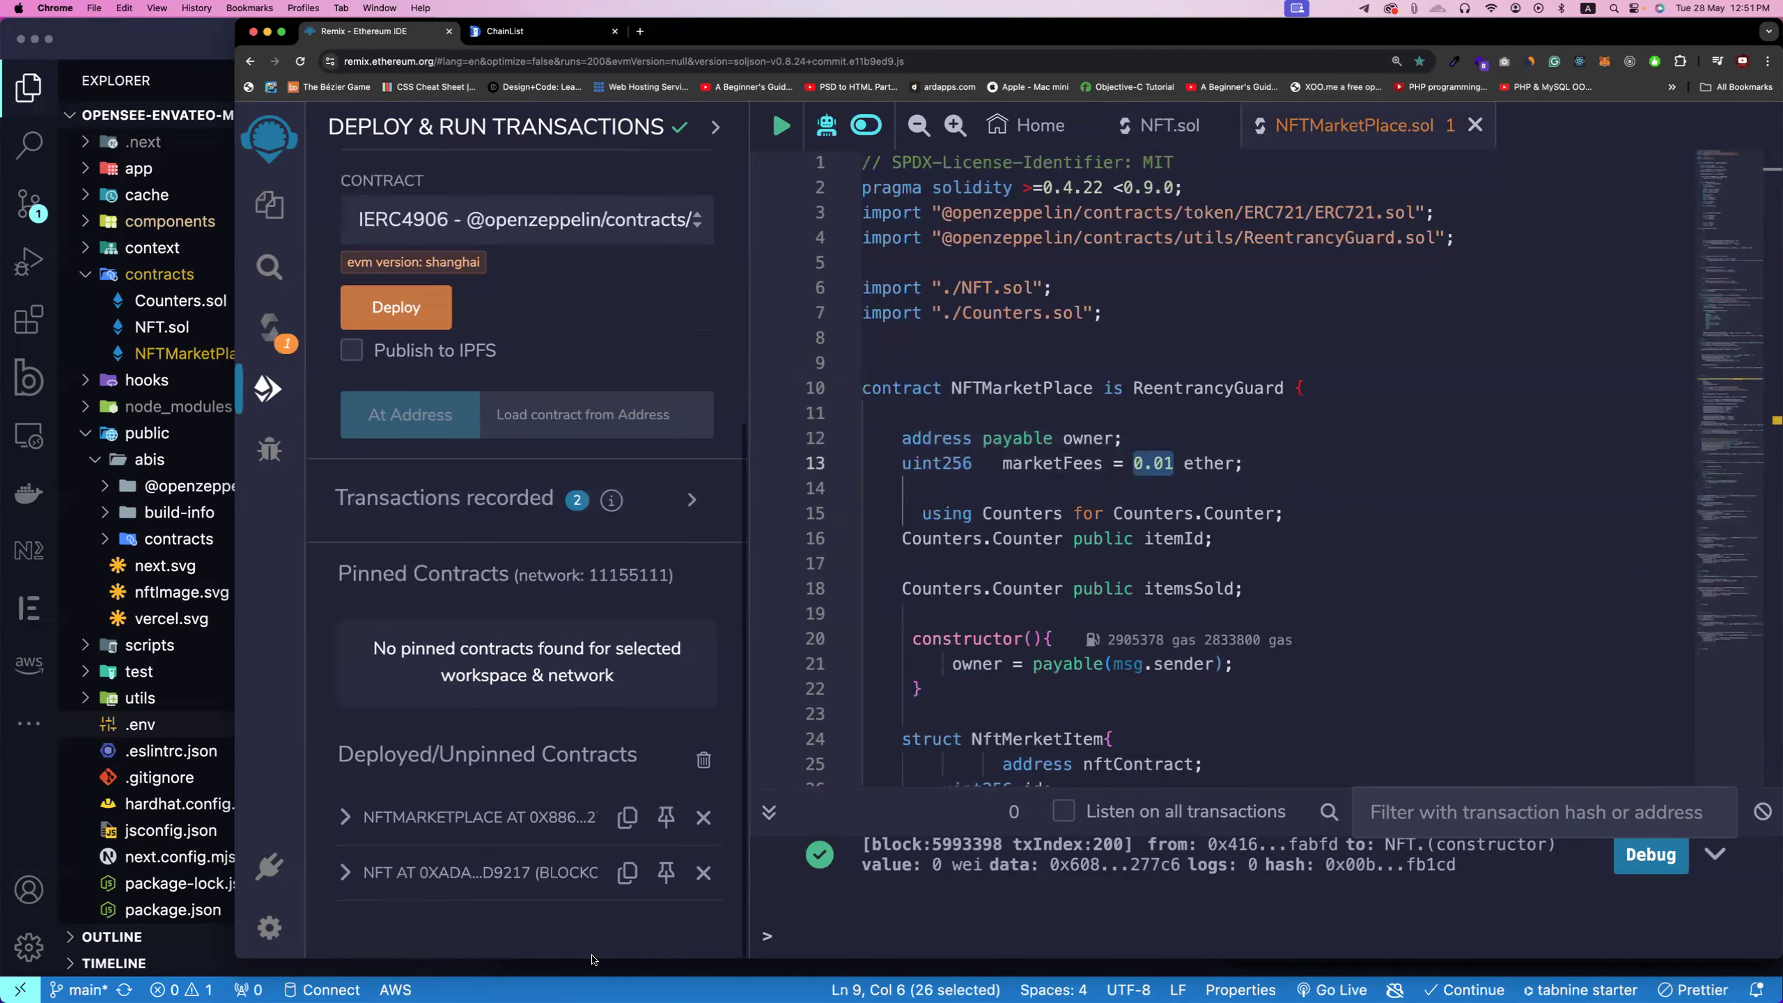
{"action": "left_click", "coordinate": [628, 874]}
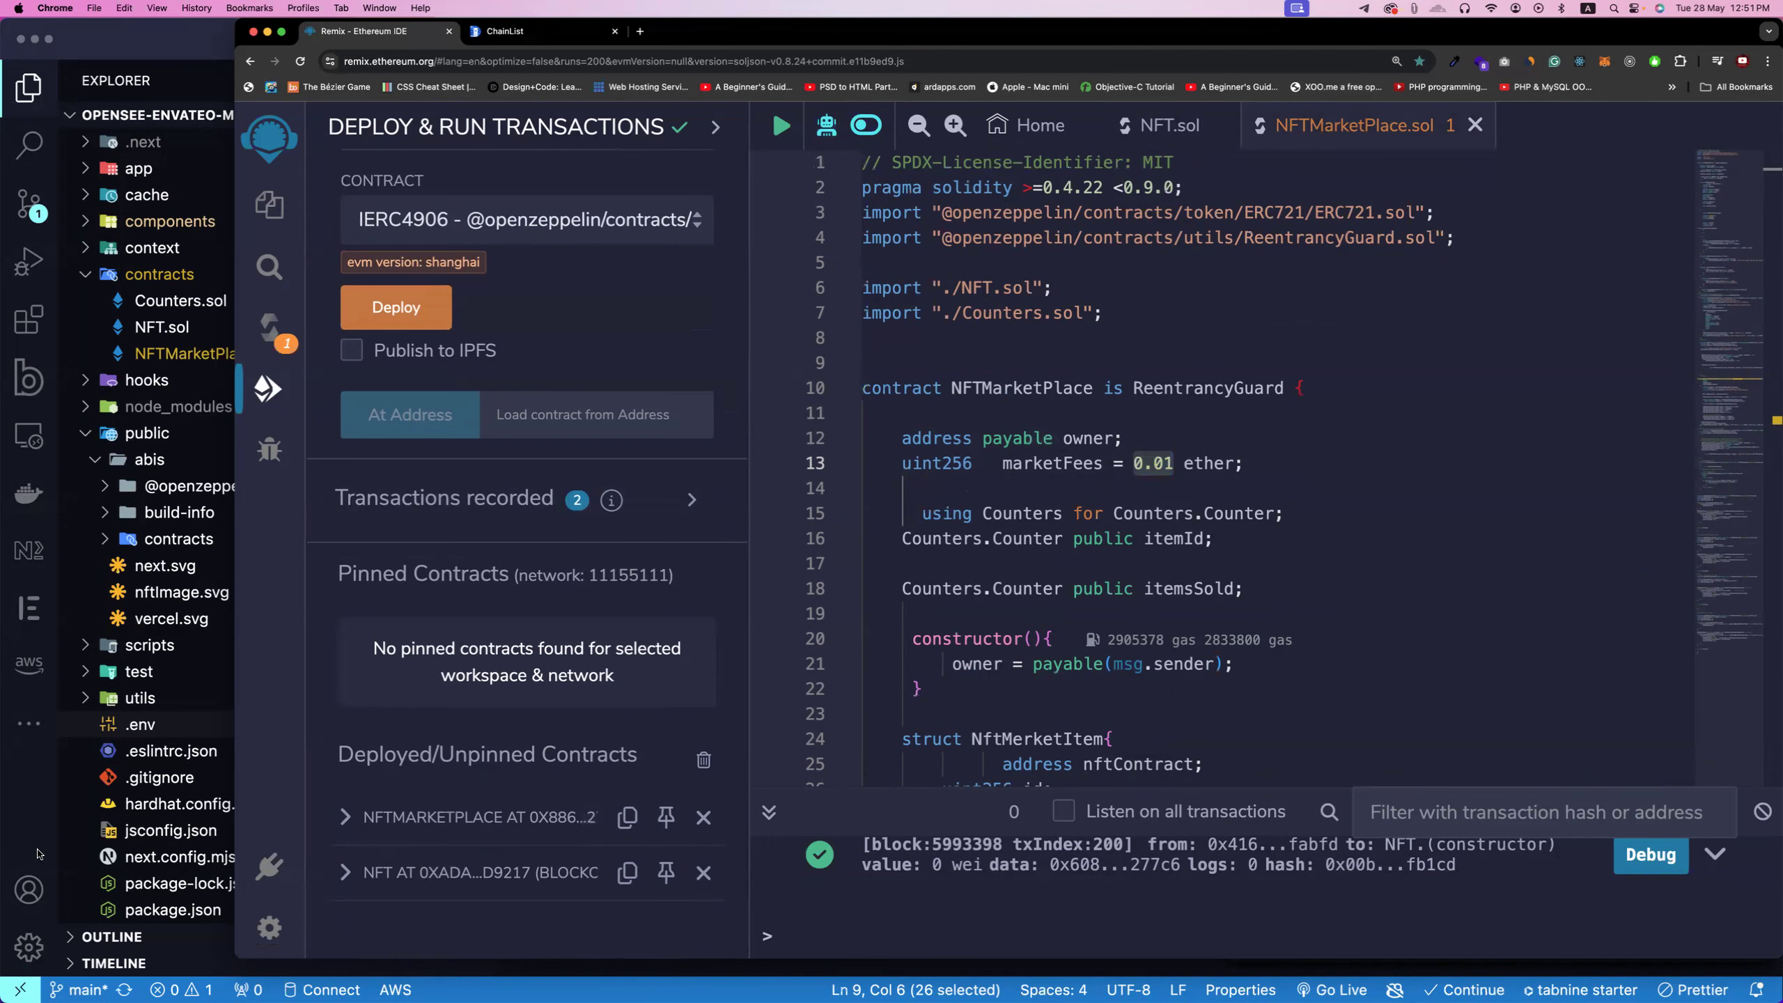
{"action": "key", "text": "super+Tab"}
Step: Replace the old NFT address in .env with 0xADAd294d3Fce5ffd330b6D771f5951a19bED9217
{"action": "double_click", "coordinate": [986, 162]}
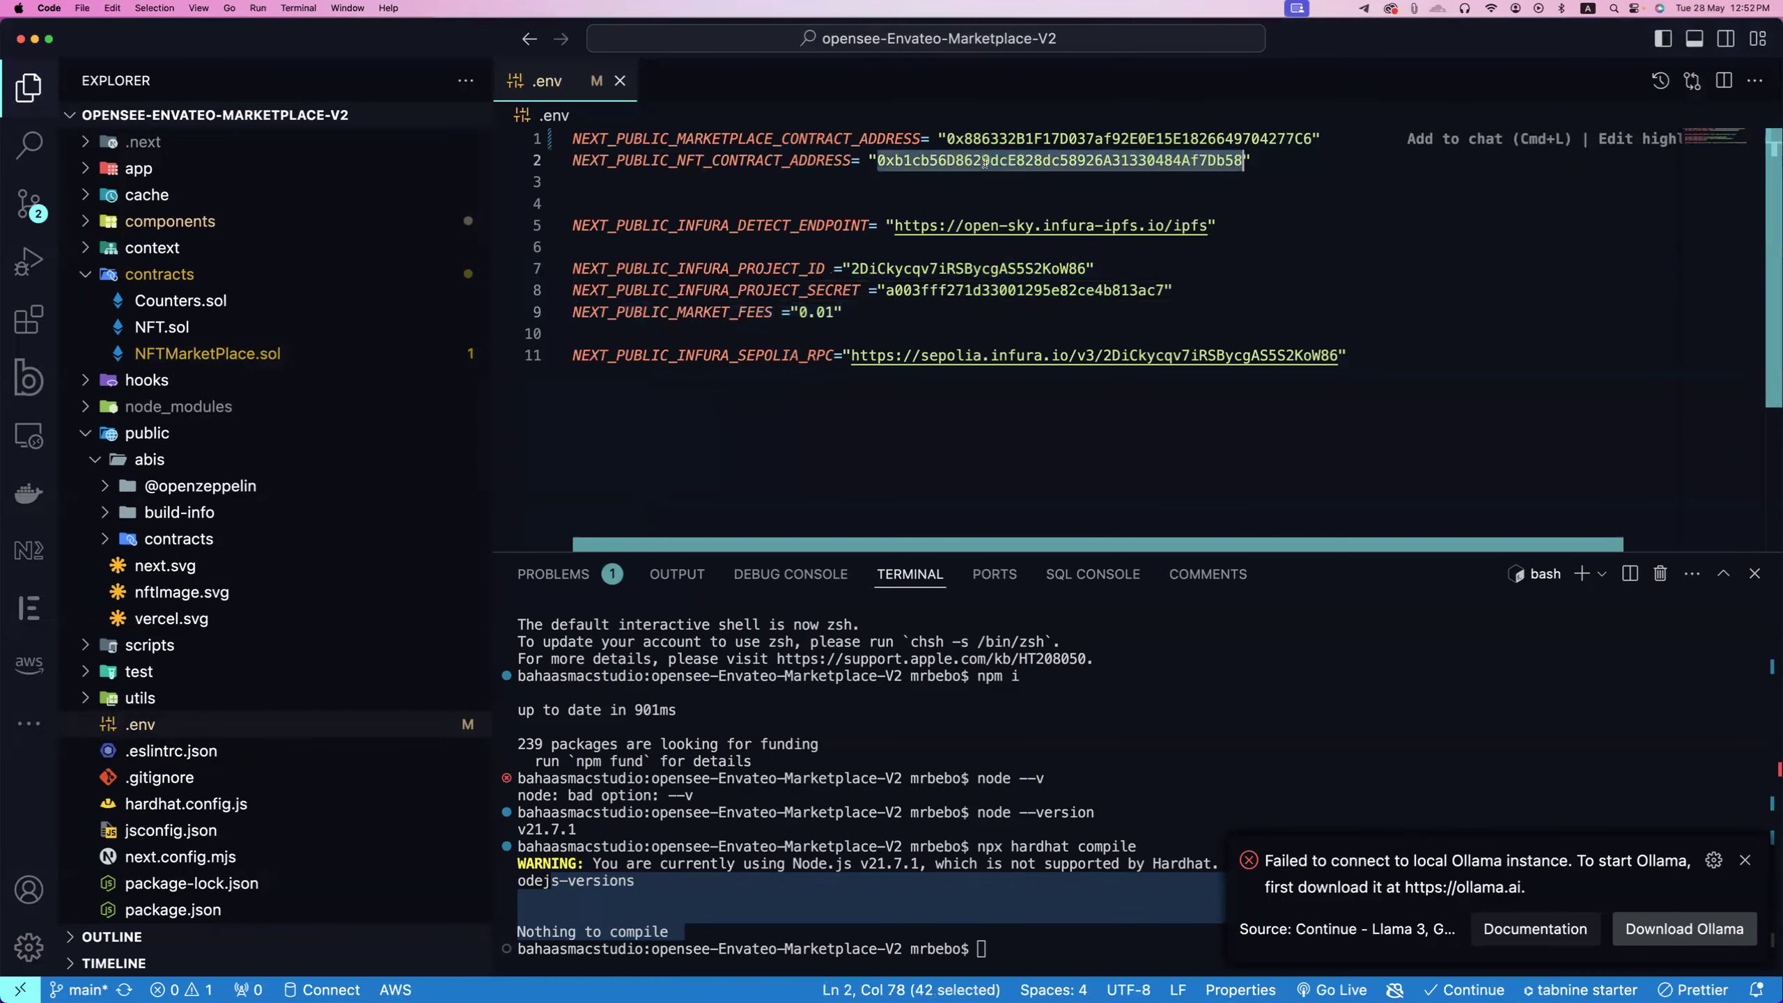
{"action": "key", "text": "super+v"}
{"action": "left_click", "coordinate": [1327, 234]}
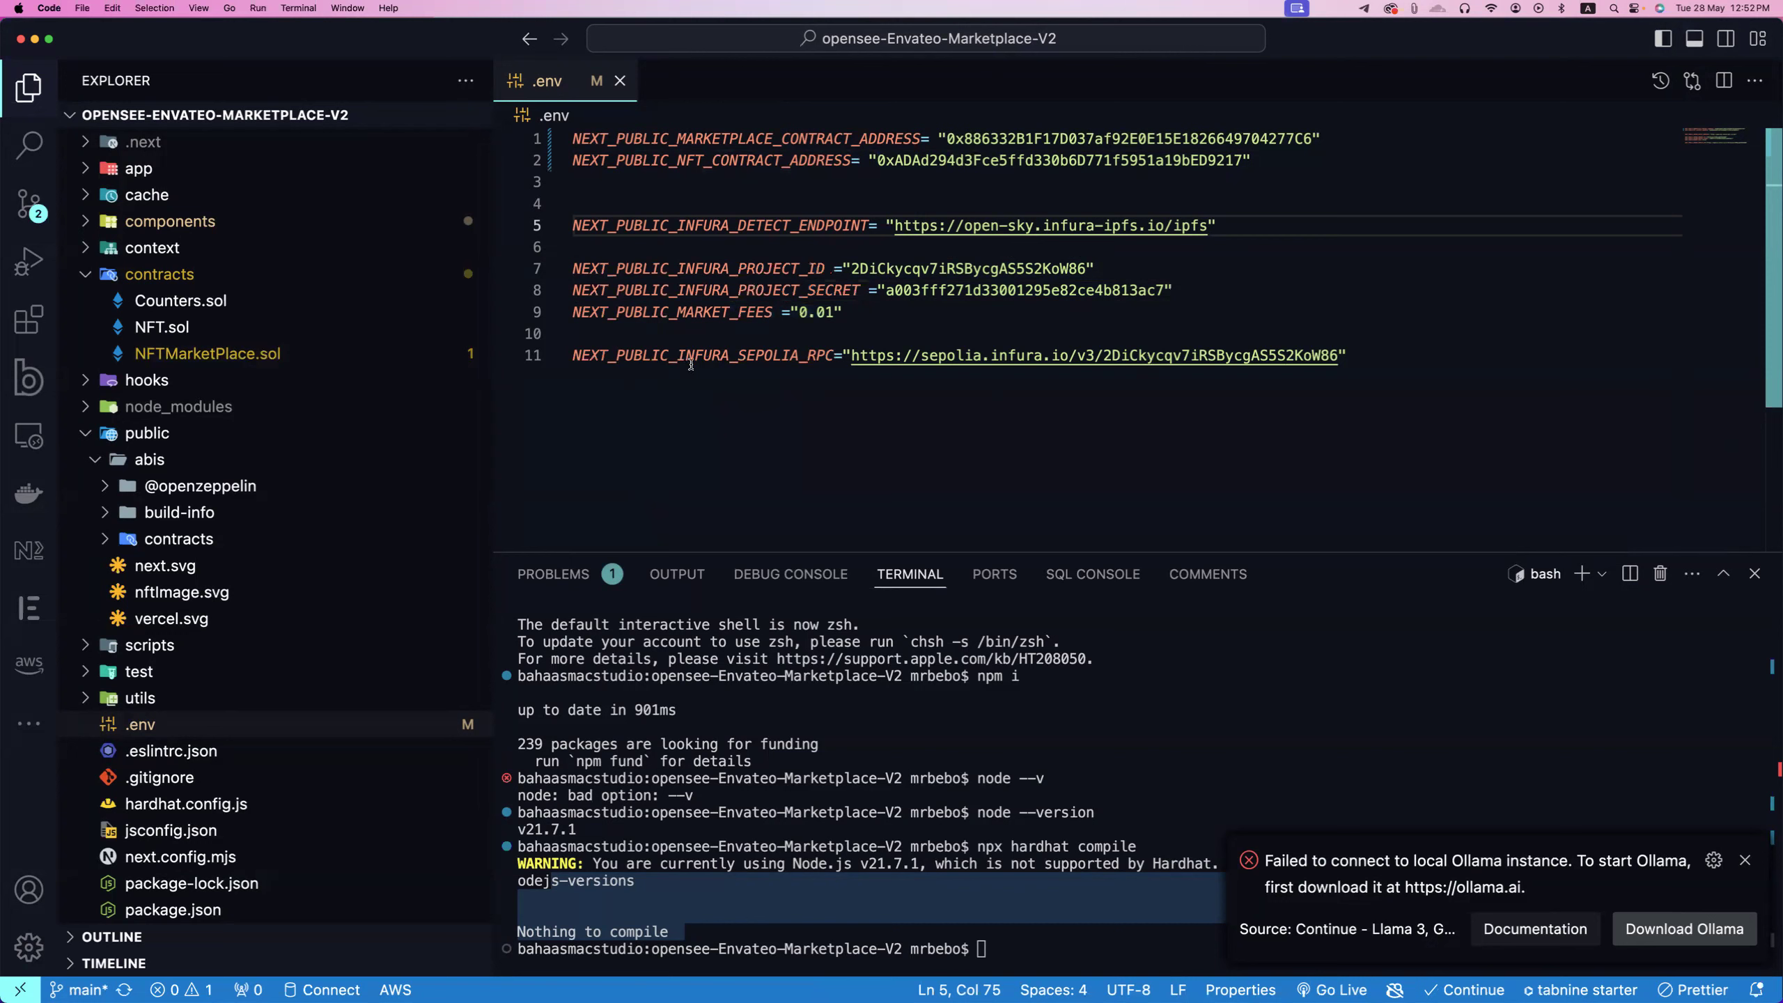
{"action": "left_click_drag", "start_coordinate": [1407, 356], "coordinate": [574, 357]}
{"action": "left_click", "coordinate": [1261, 389]}
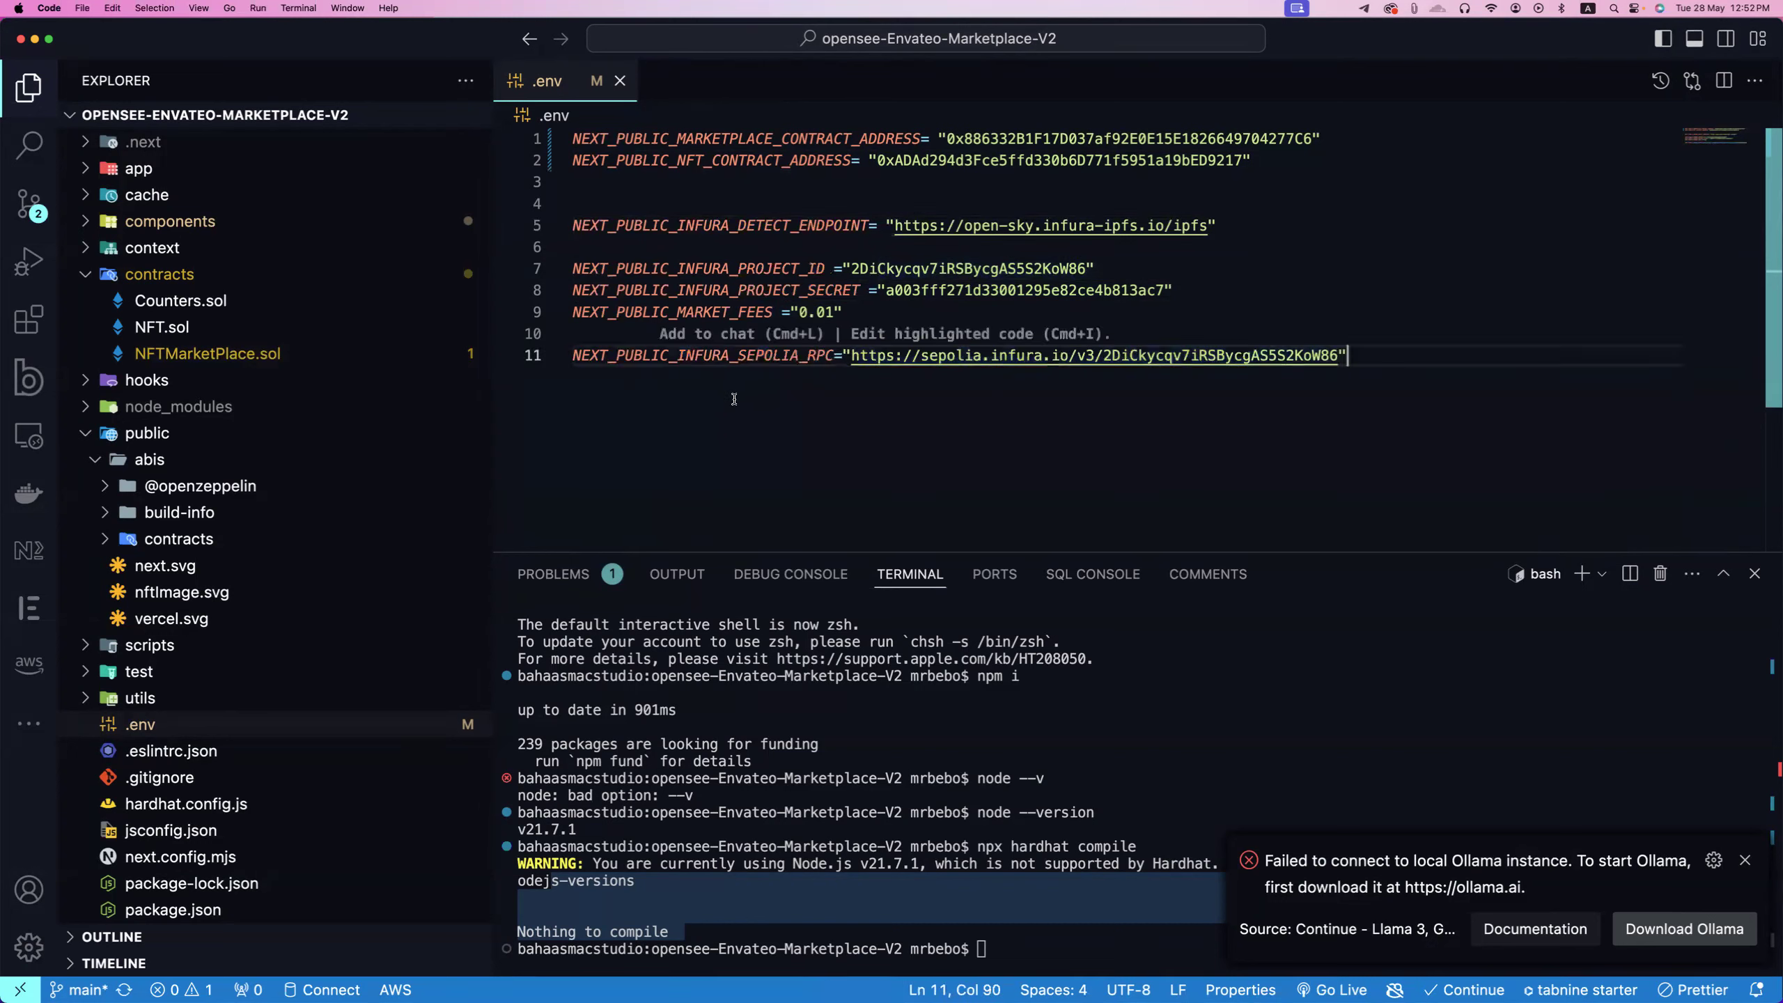
Step: Dismiss the Ollama error notice and start the Next.js dev server with npm run dev
{"action": "left_click", "coordinate": [1745, 860]}
{"action": "left_click", "coordinate": [1418, 914]}
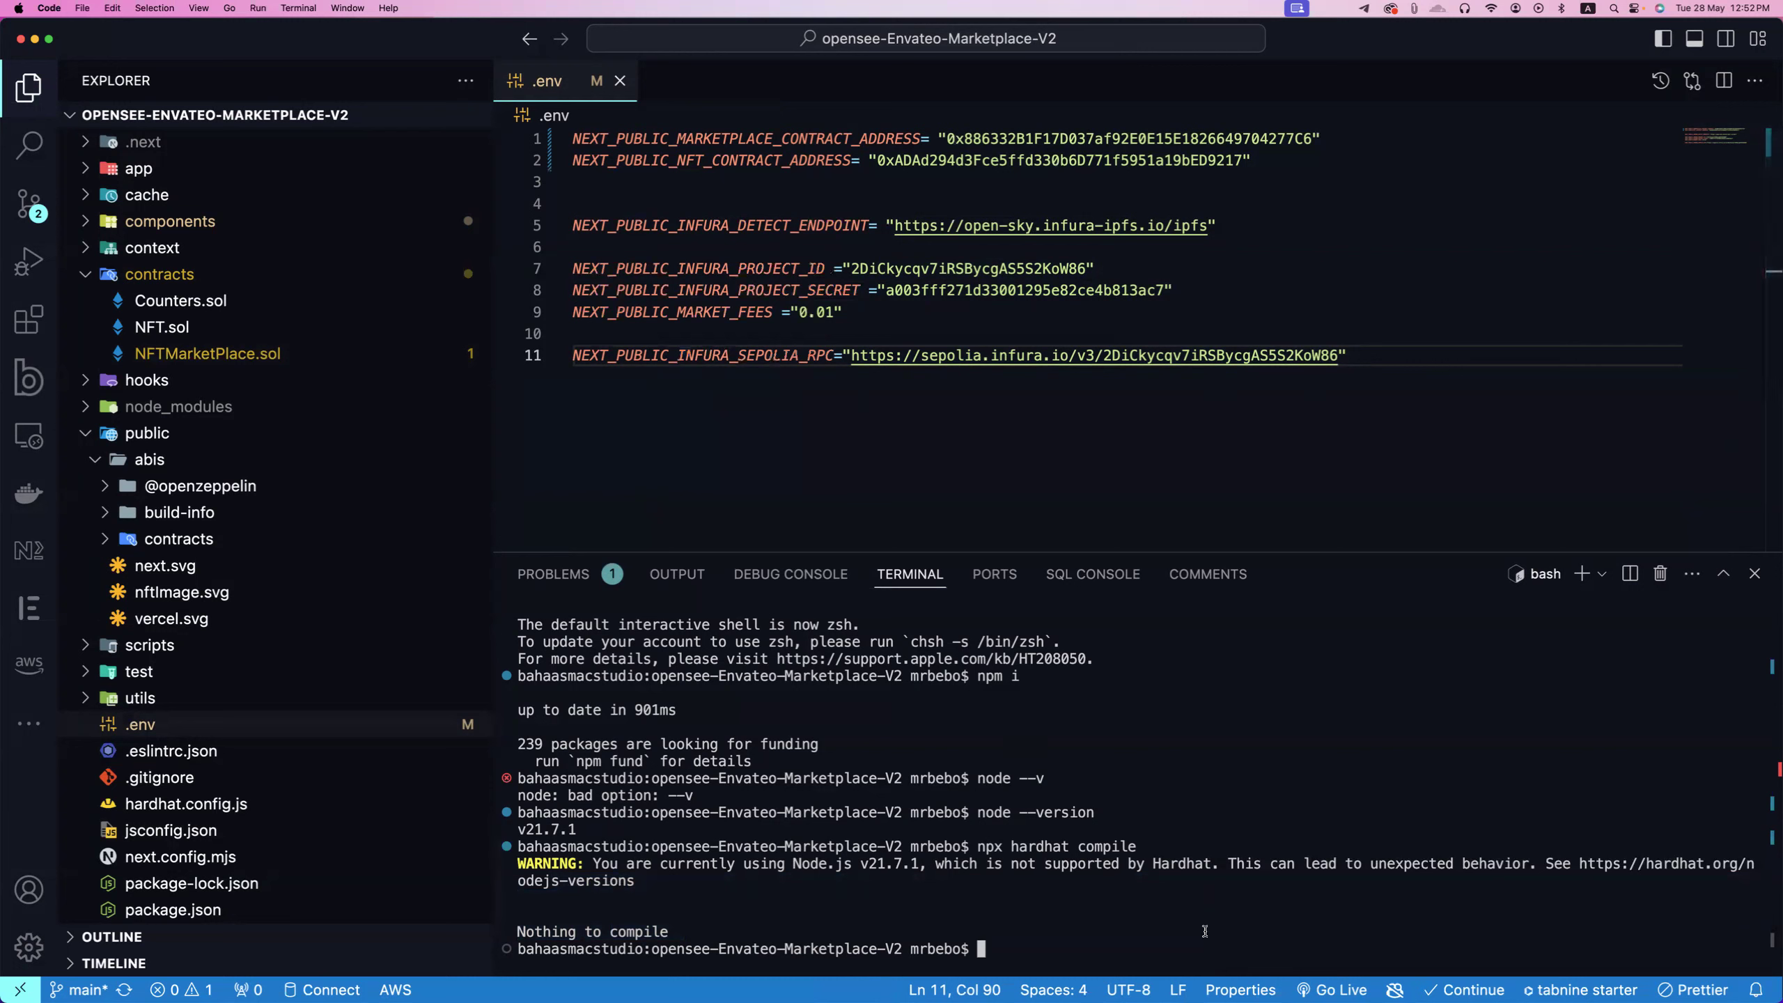
{"action": "type", "text": "npm run dev"}
{"action": "key", "text": "Return"}
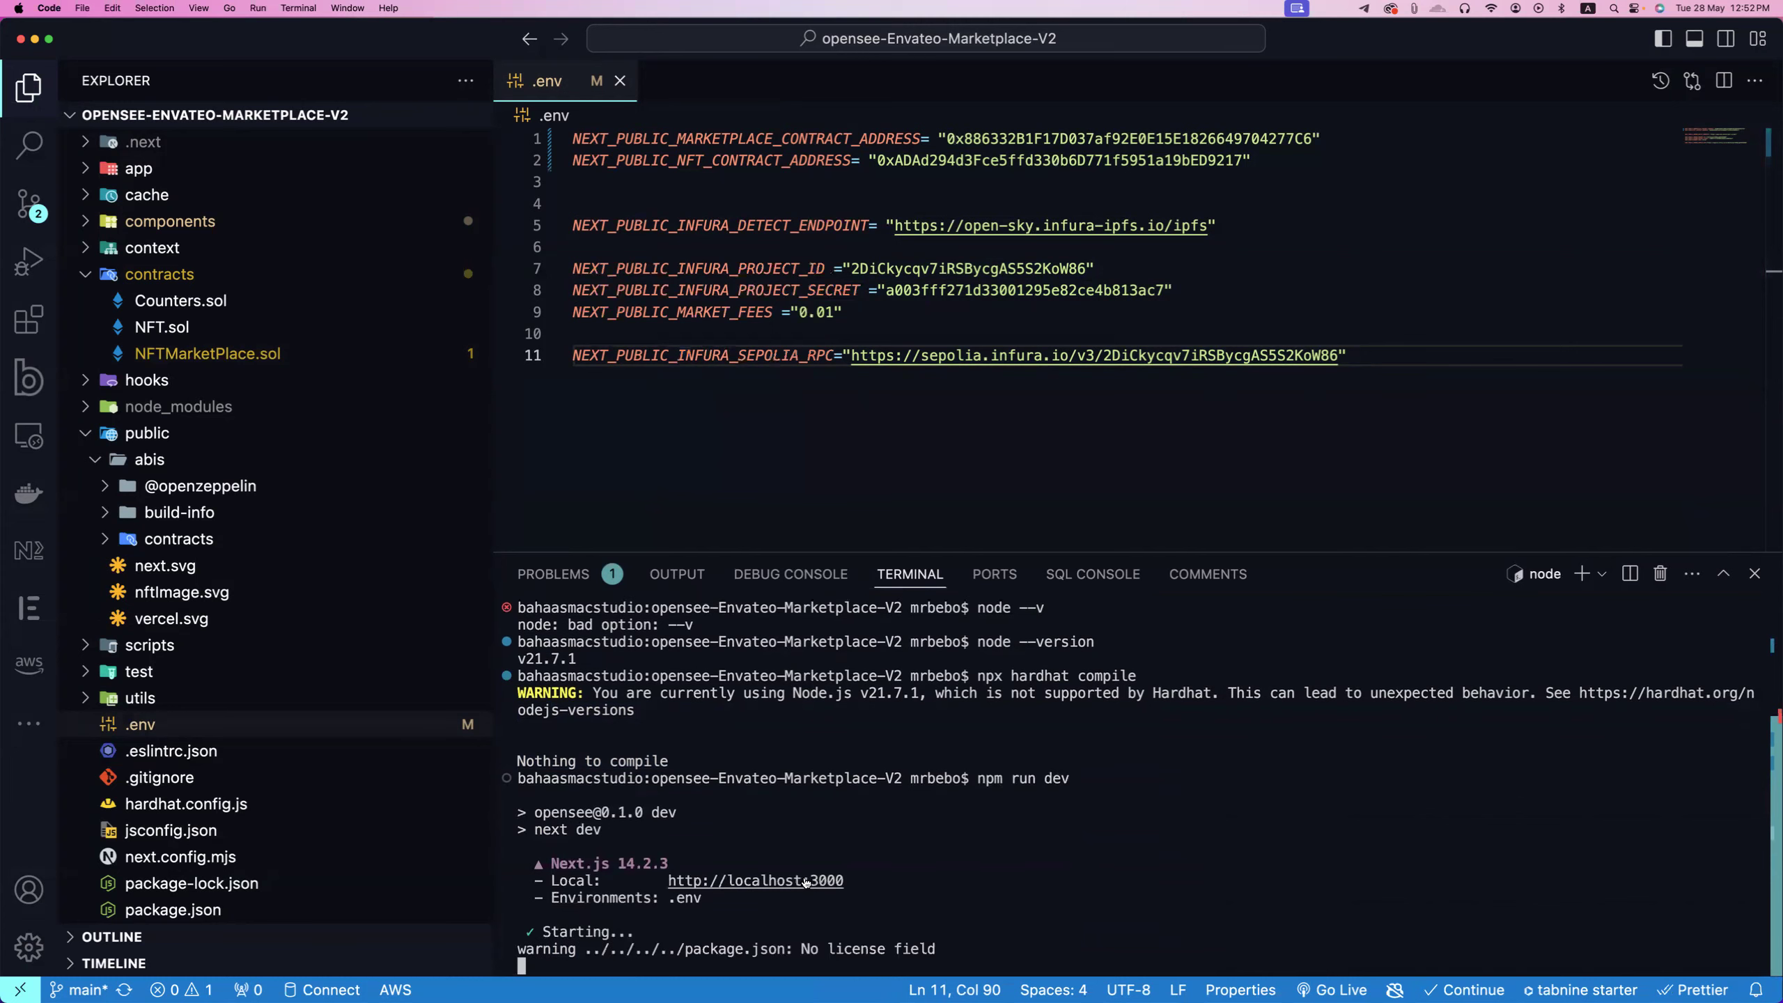
Step: Load localhost:3000 in a new Chrome tab and go to the Create page
{"action": "key", "text": "super+Tab"}
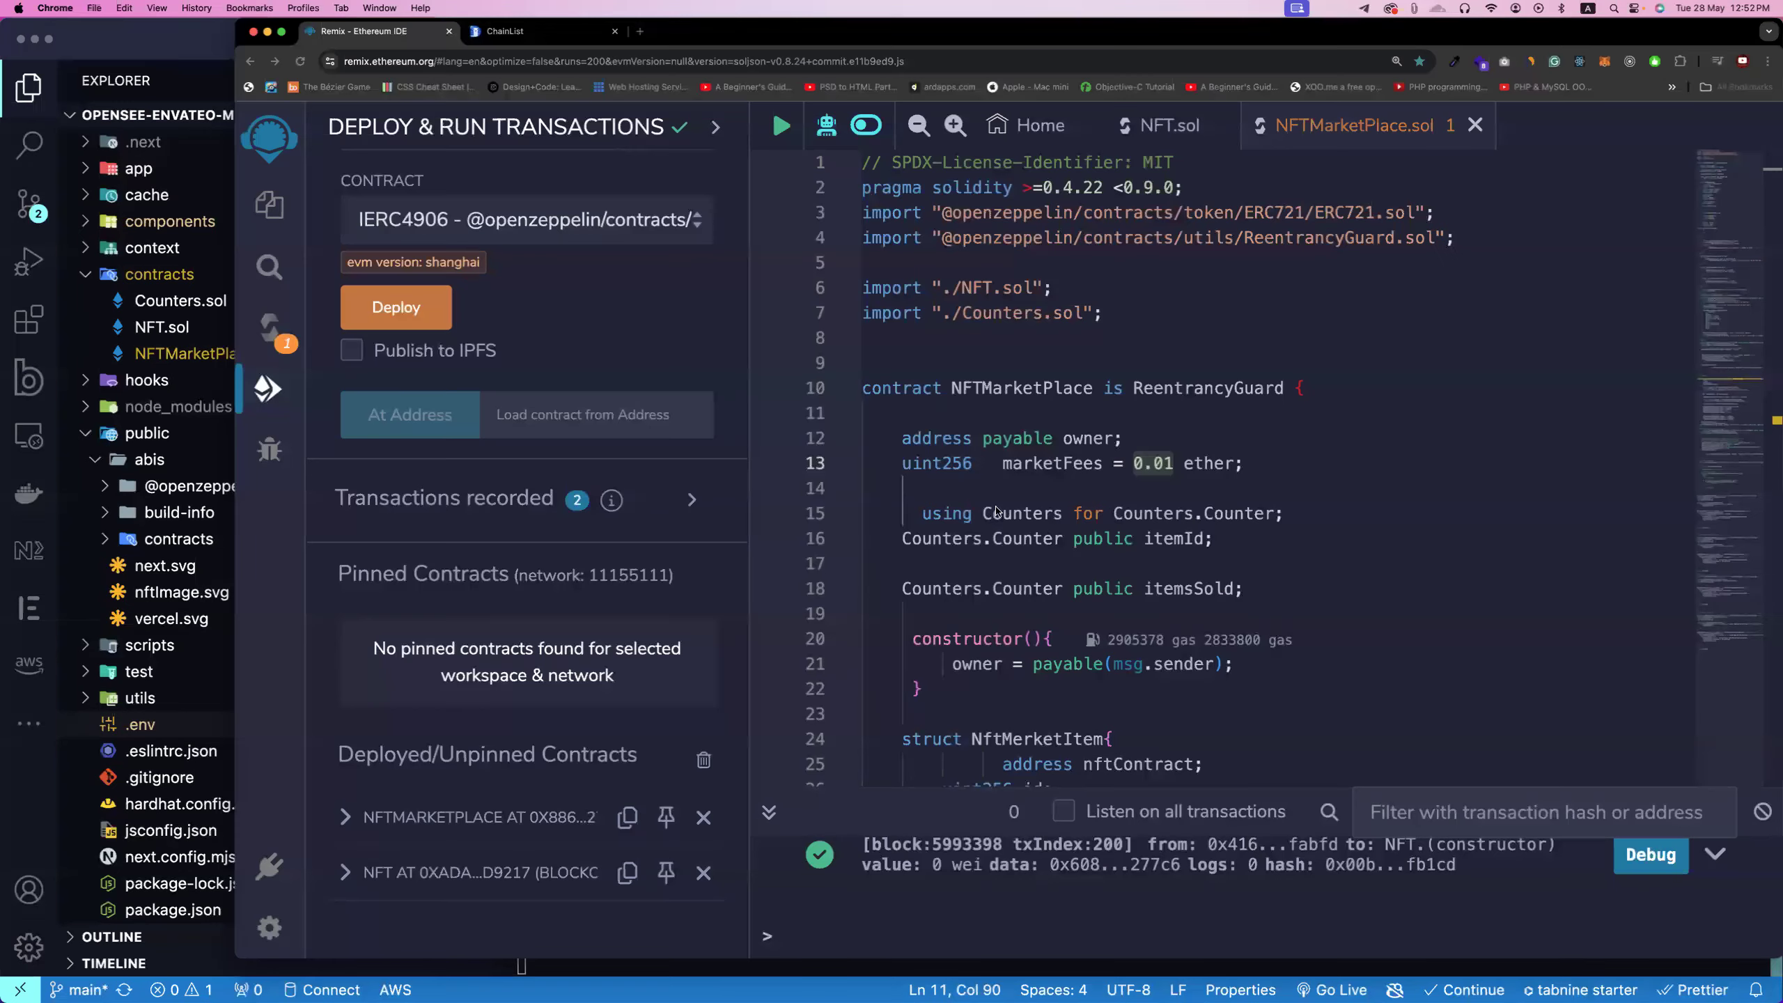
{"action": "key", "text": "super+t"}
{"action": "type", "text": "localhost:3000"}
{"action": "key", "text": "Return"}
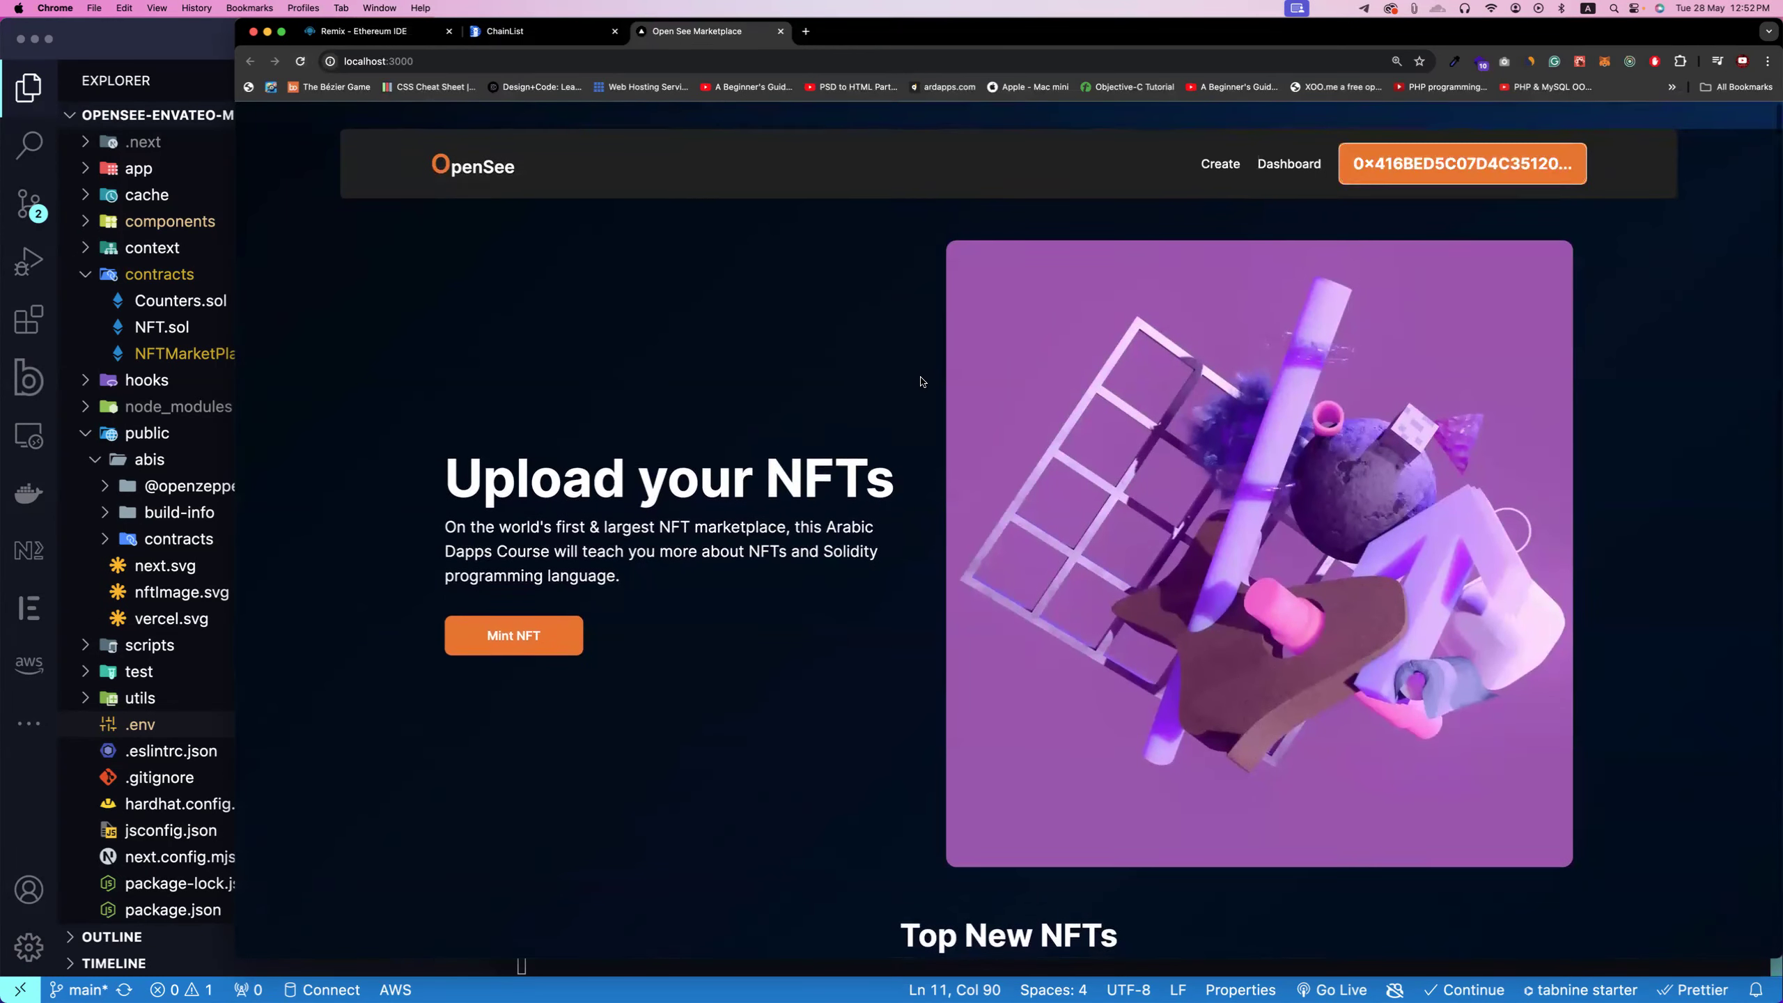
{"action": "scroll", "coordinate": [920, 381], "scroll_direction": "down", "scroll_amount": 5}
{"action": "scroll", "coordinate": [920, 382], "scroll_direction": "up", "scroll_amount": 5}
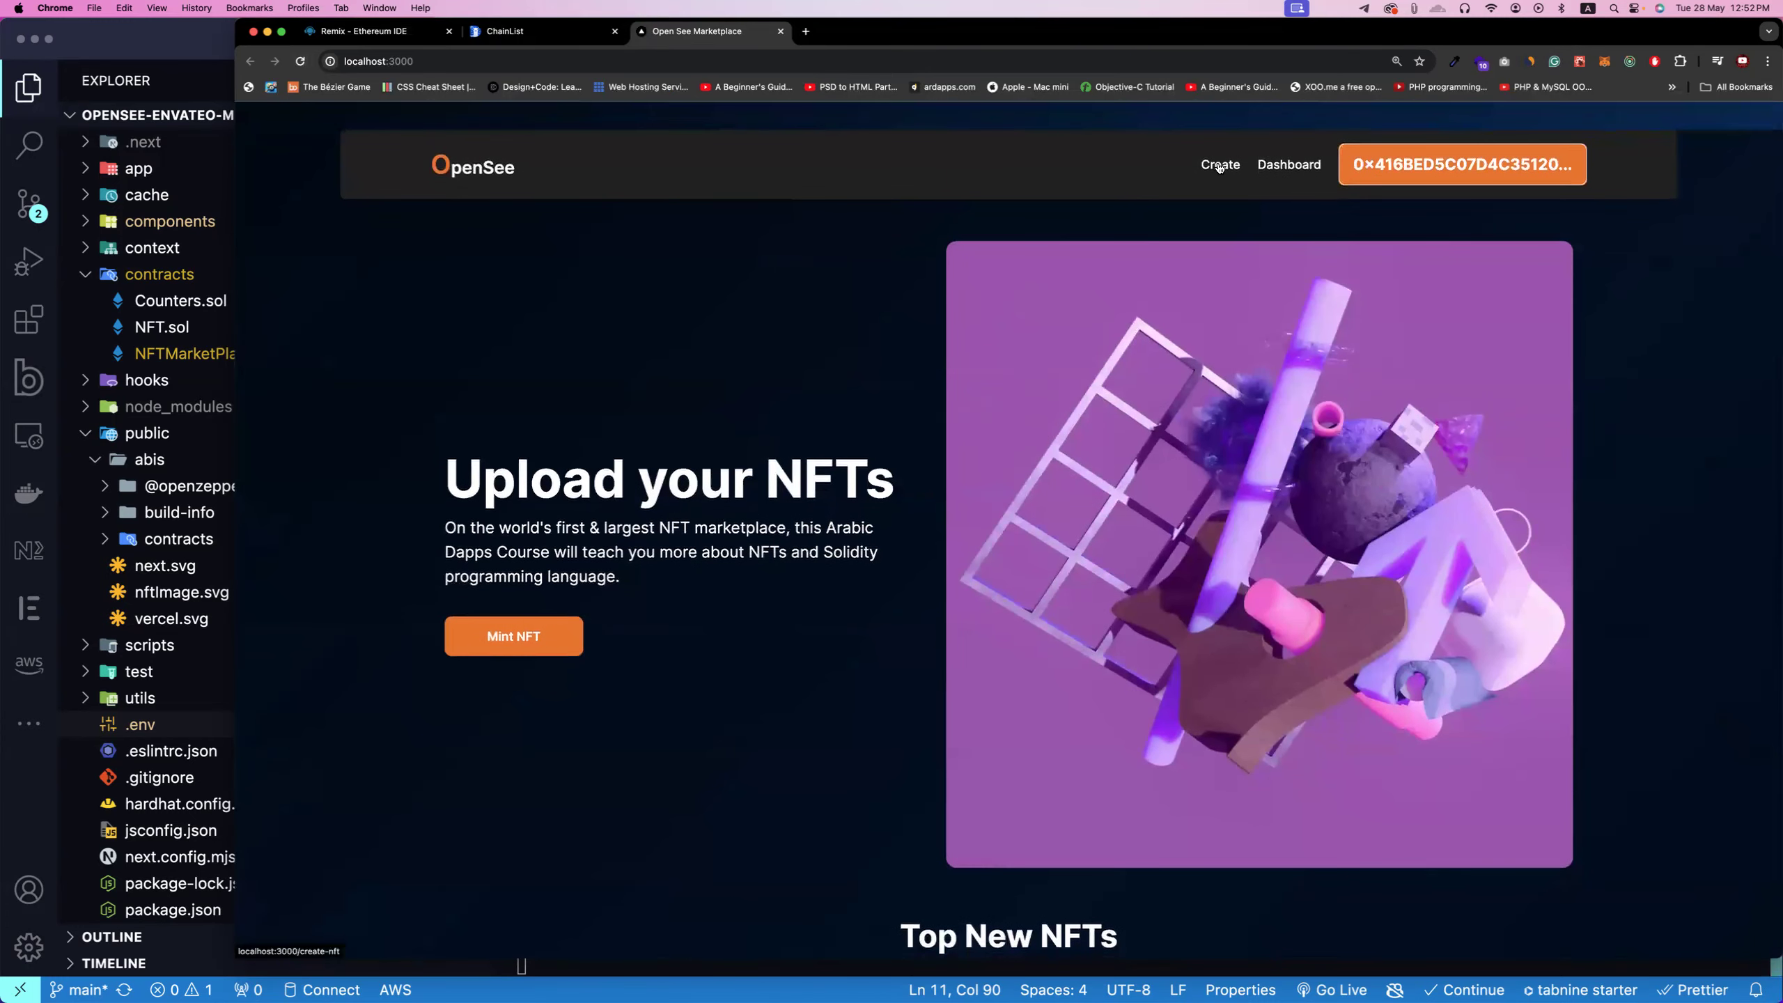
{"action": "left_click", "coordinate": [1219, 165]}
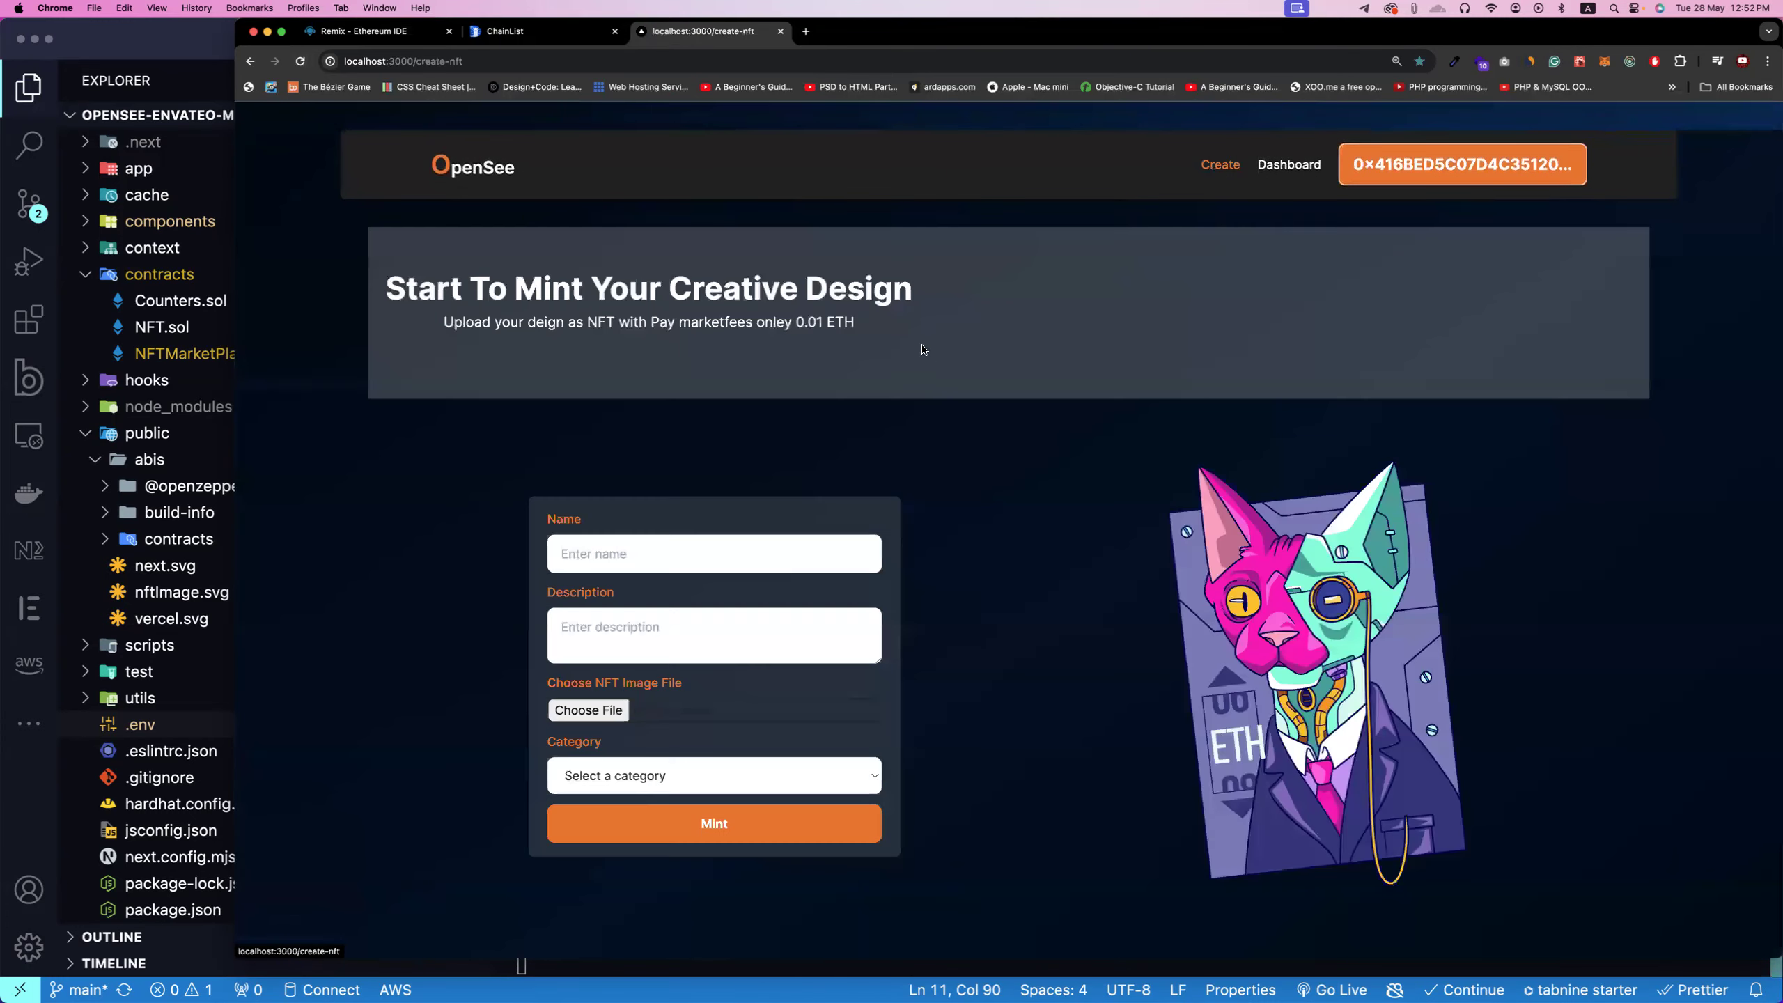